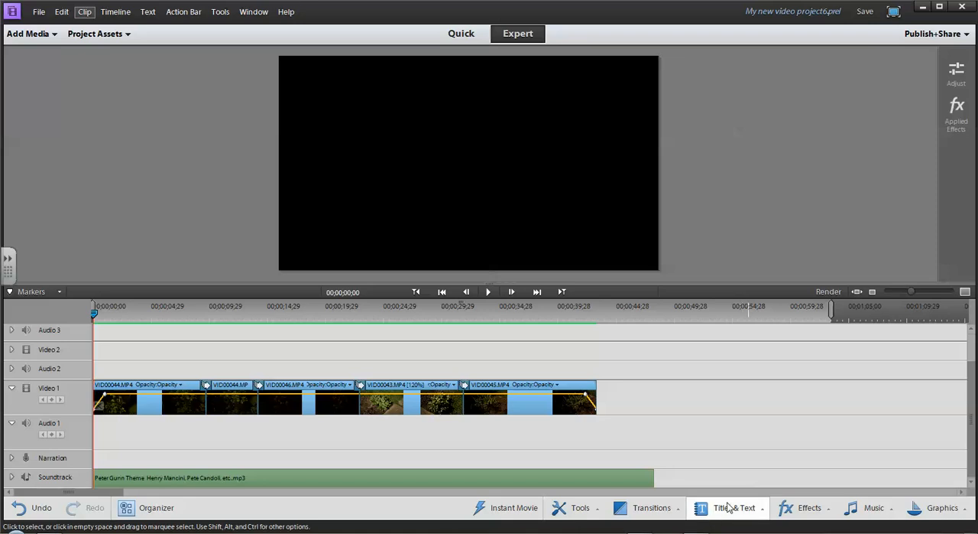
Place the Aquarium_title template at the start of the Video 2 track and apply Videomerge to it.
left_click(726, 508)
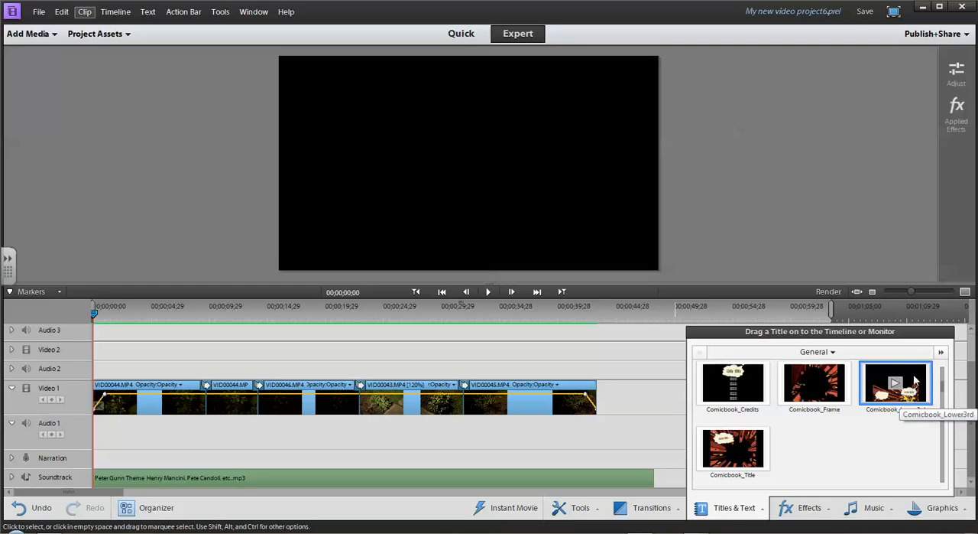
scroll(946, 392, "up", 2)
left_click_drag(896, 379, 94, 354)
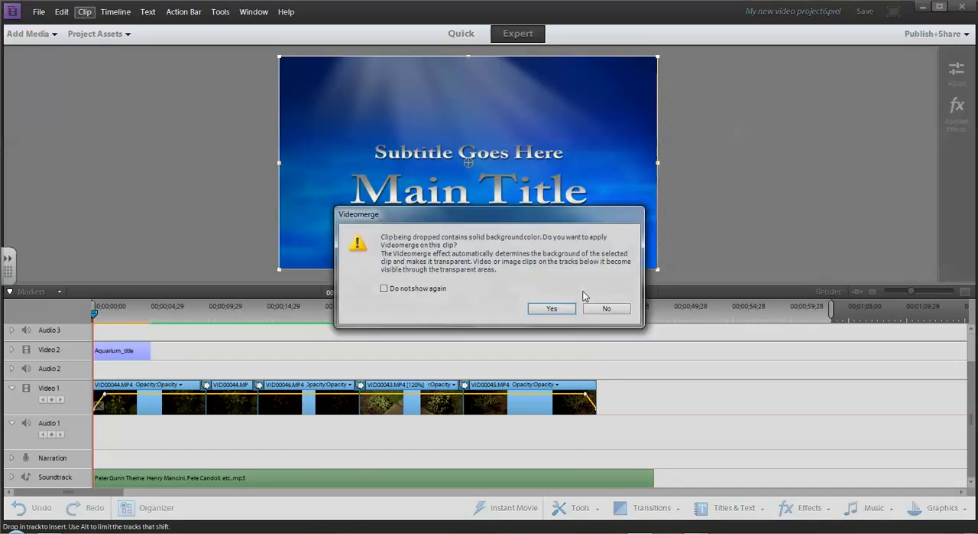
left_click(552, 308)
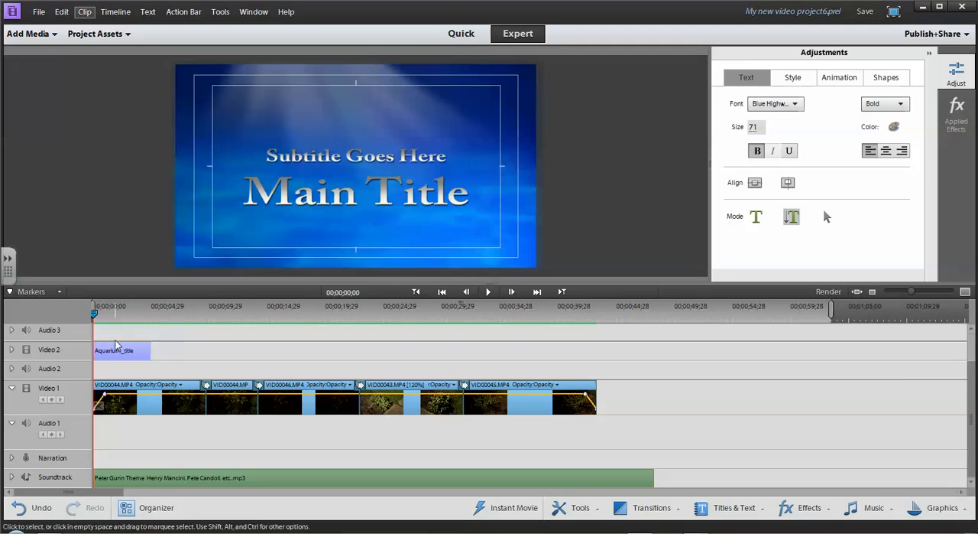
Delete the Aquarium_title clip from the Video 2 track.
left_click(116, 339)
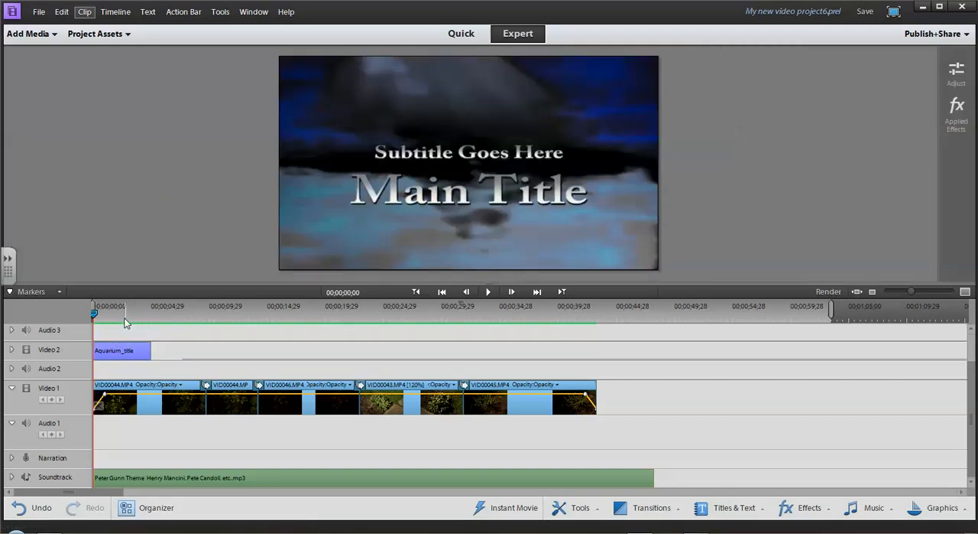
mouse_move(97, 316)
left_mouse_down()
mouse_move(142, 315)
mouse_move(85, 323)
left_mouse_up()
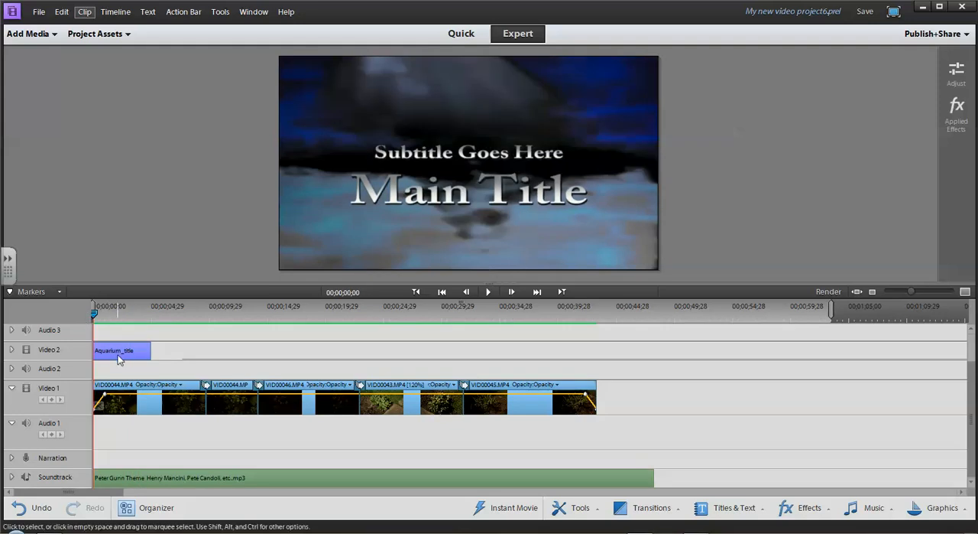
key("Delete")
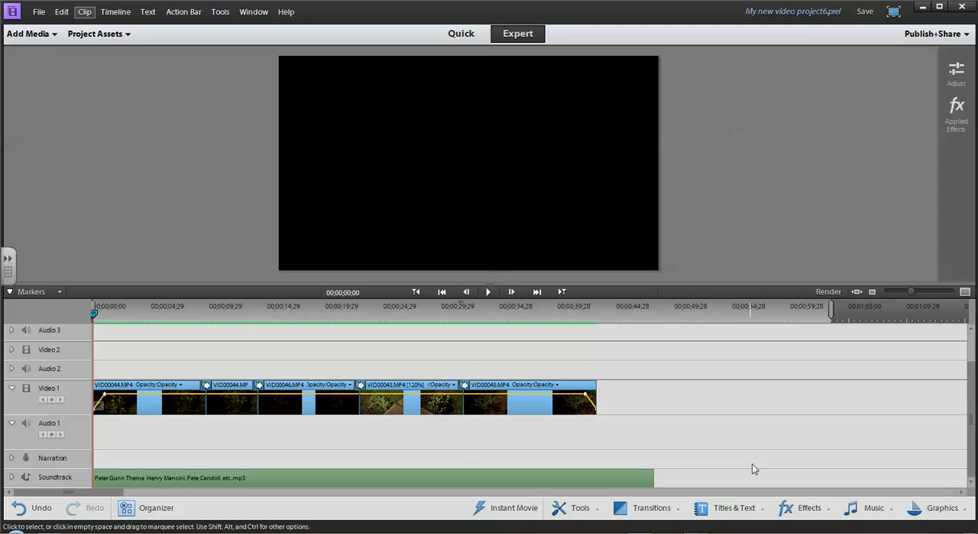
Place the Comicbook_Lower3rd title at the start of the Video 2 track and delete its vertical 1920 text.
left_click(730, 506)
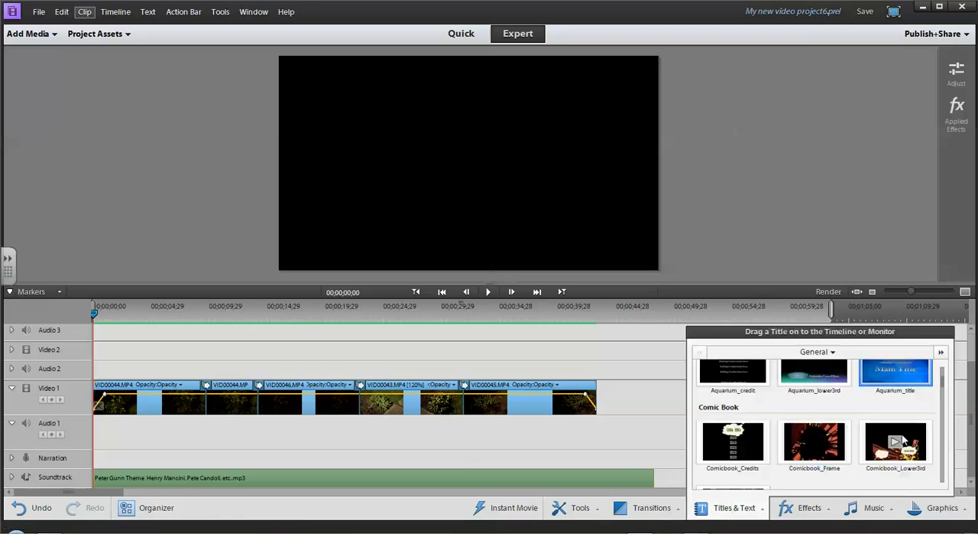
left_click_drag(914, 436, 96, 360)
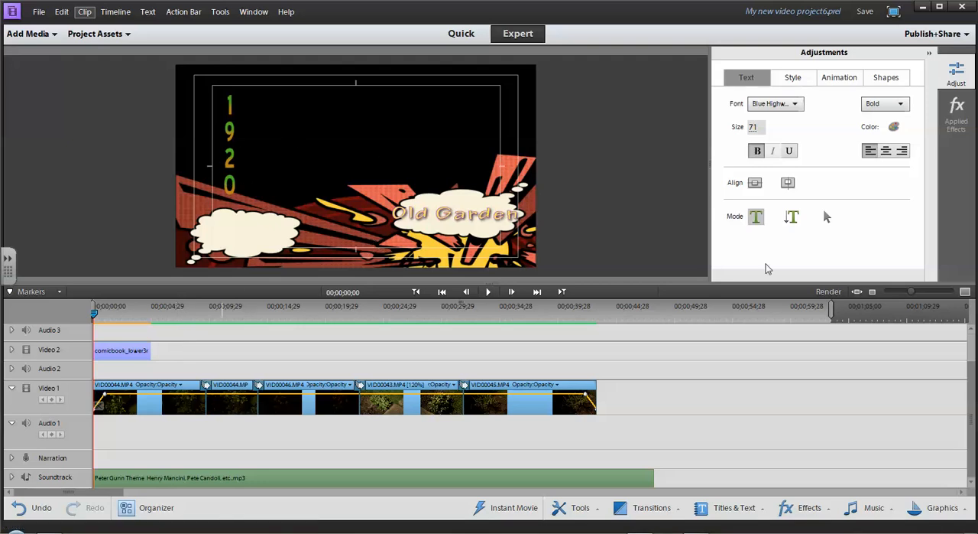
left_click(828, 218)
left_click(232, 134)
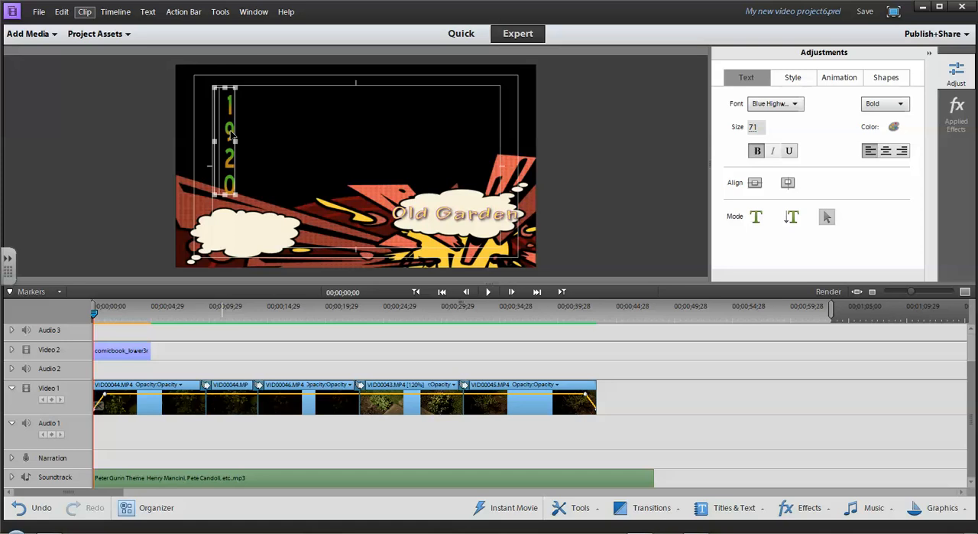
key("Delete")
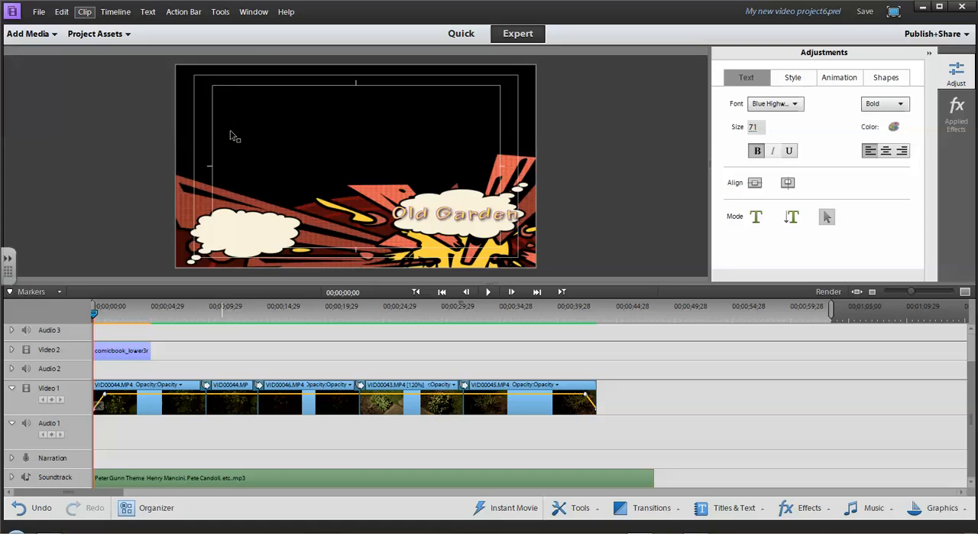
Replace the "Old Garden" text in the comic title with "Movie Title".
left_click(441, 217)
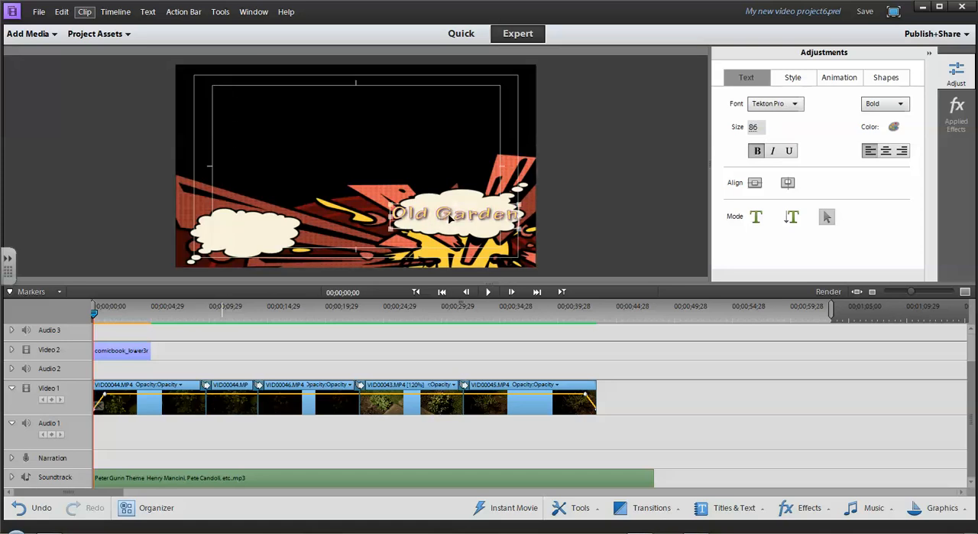
left_click(756, 218)
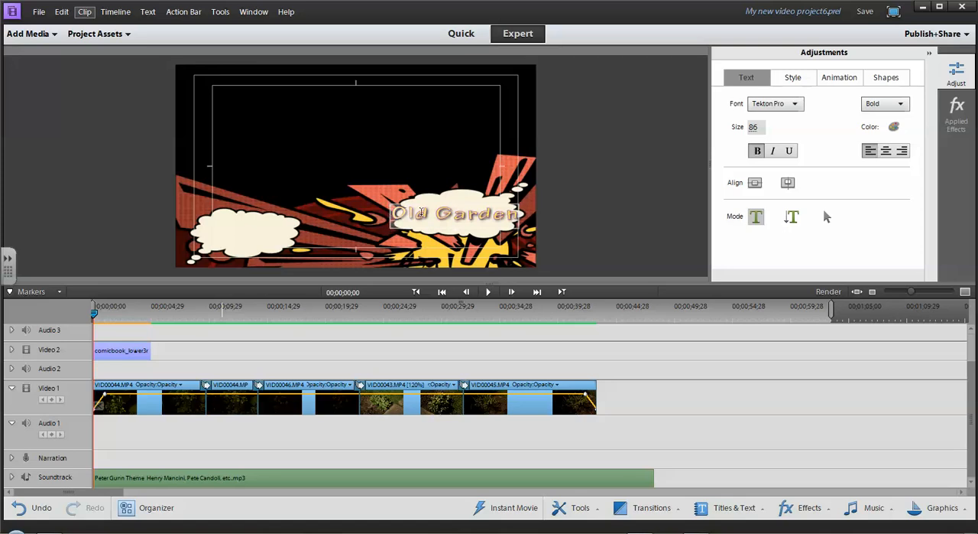
key("ctrl+a")
type("Movie Title")
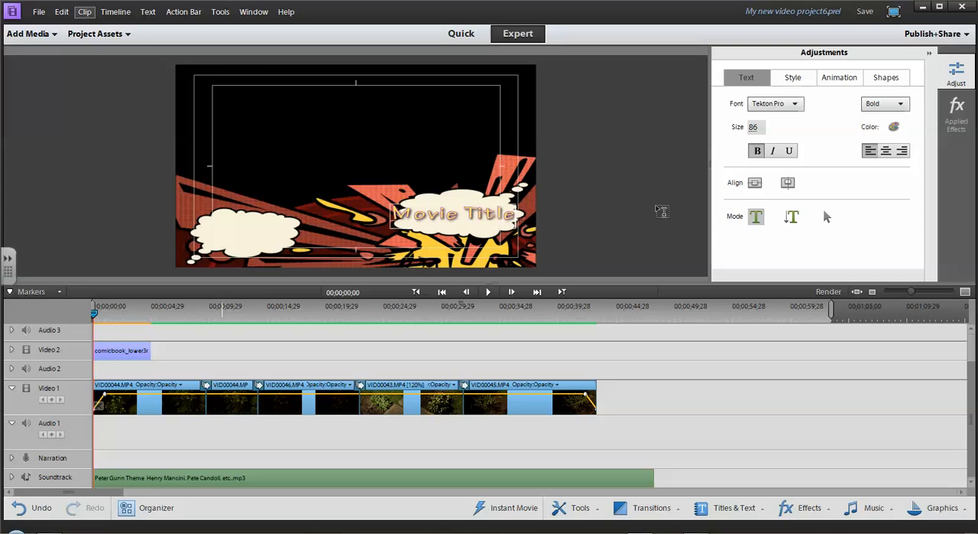
Set the title text's size to 60 and reposition it in the middle of the right-hand cloud.
left_click_drag(755, 128, 756, 127)
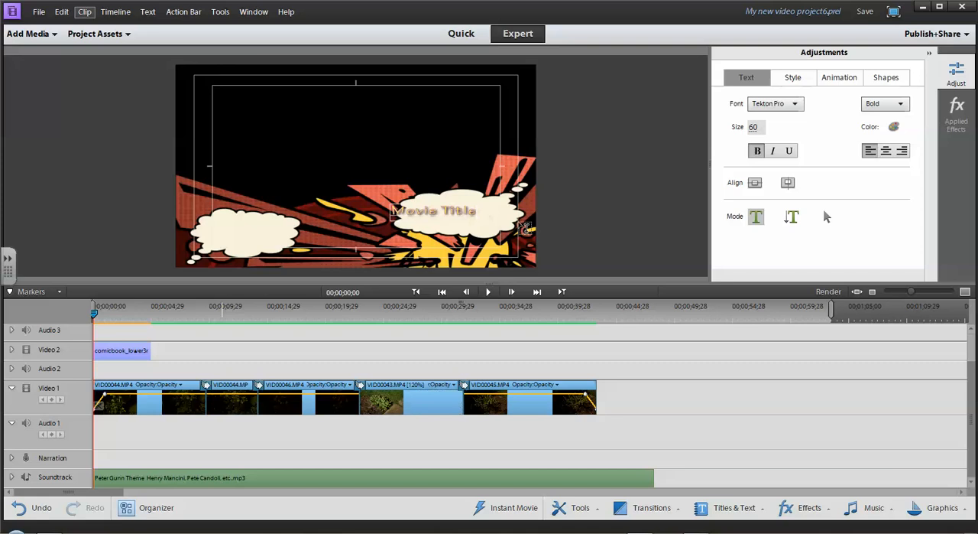
left_click(825, 218)
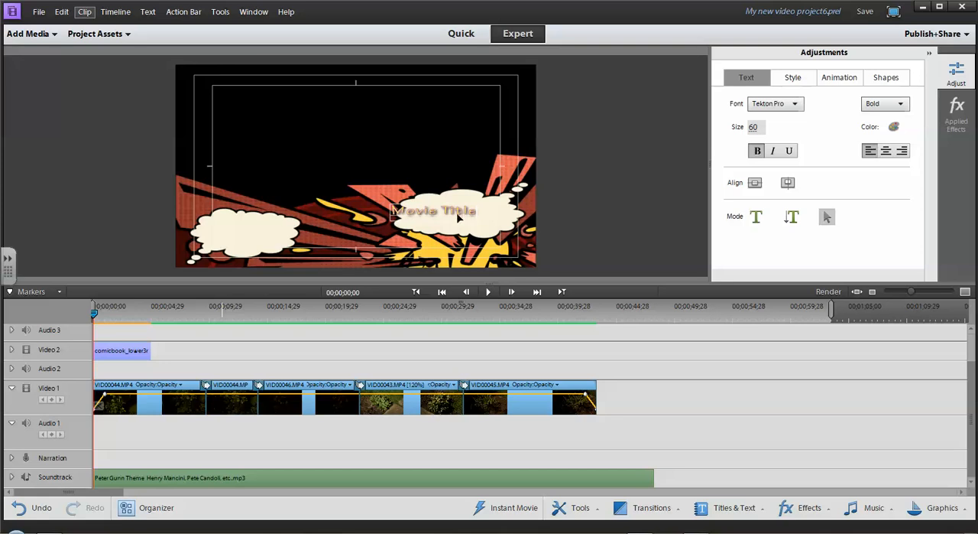
left_click_drag(464, 216, 486, 220)
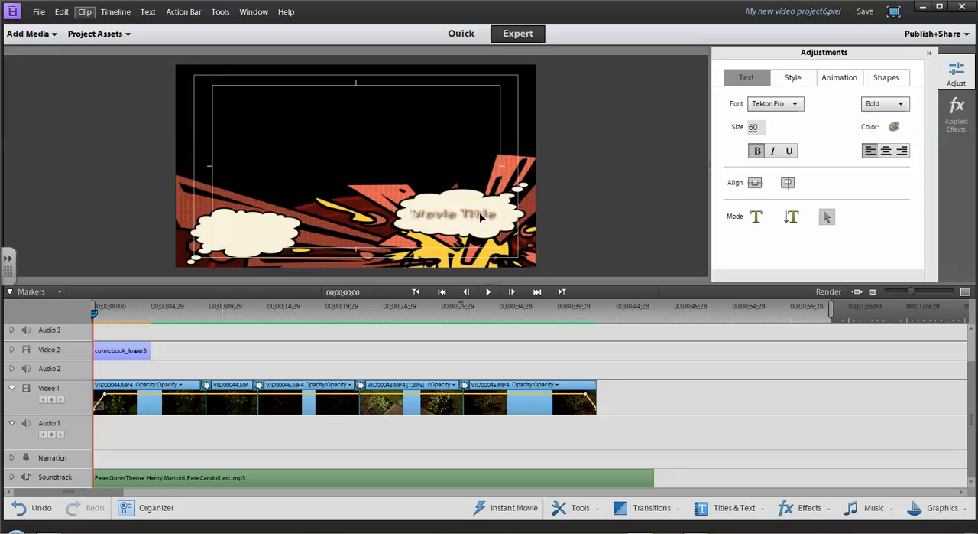
Shift the comic background graphic to the right, and realign it to the frame's horizontal and vertical center.
left_click(528, 164)
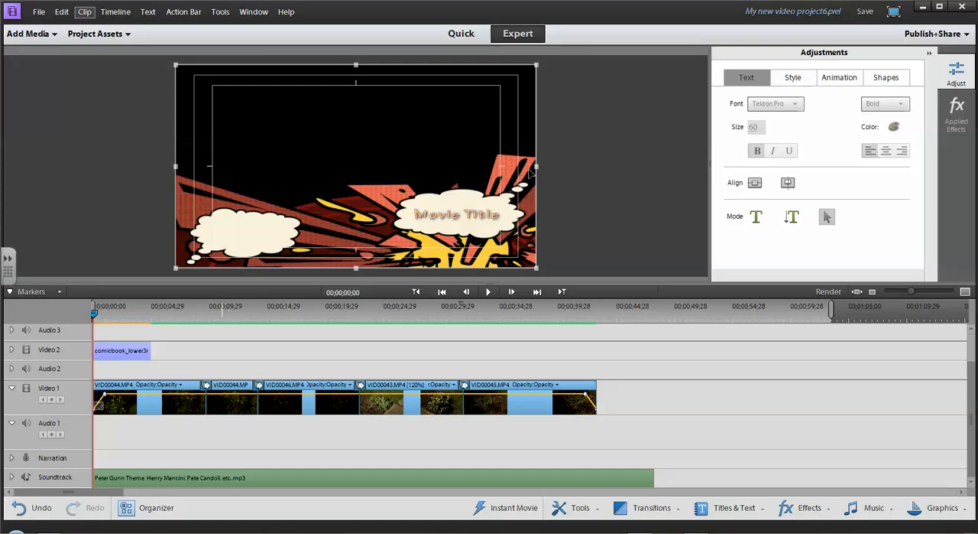
left_click_drag(535, 173, 572, 174)
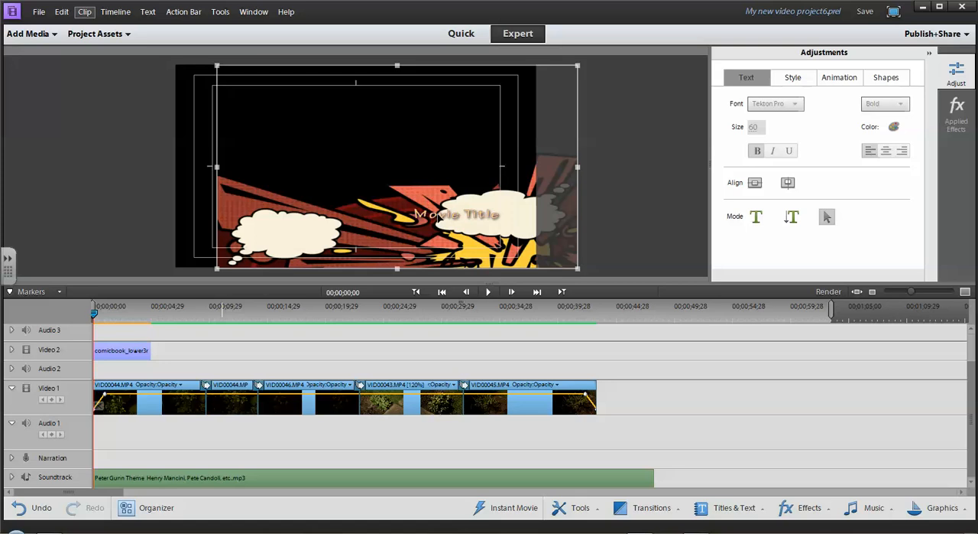
left_click(440, 219)
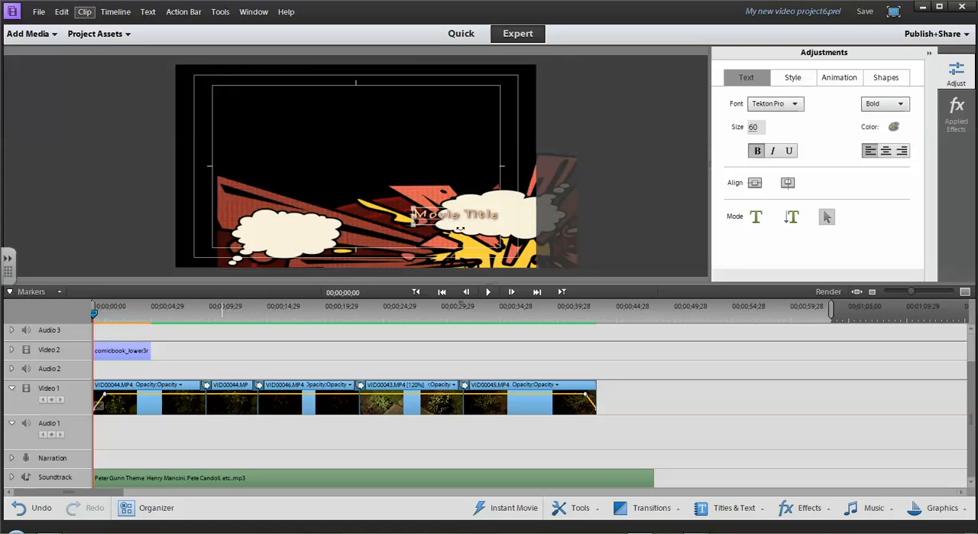
left_click(557, 175)
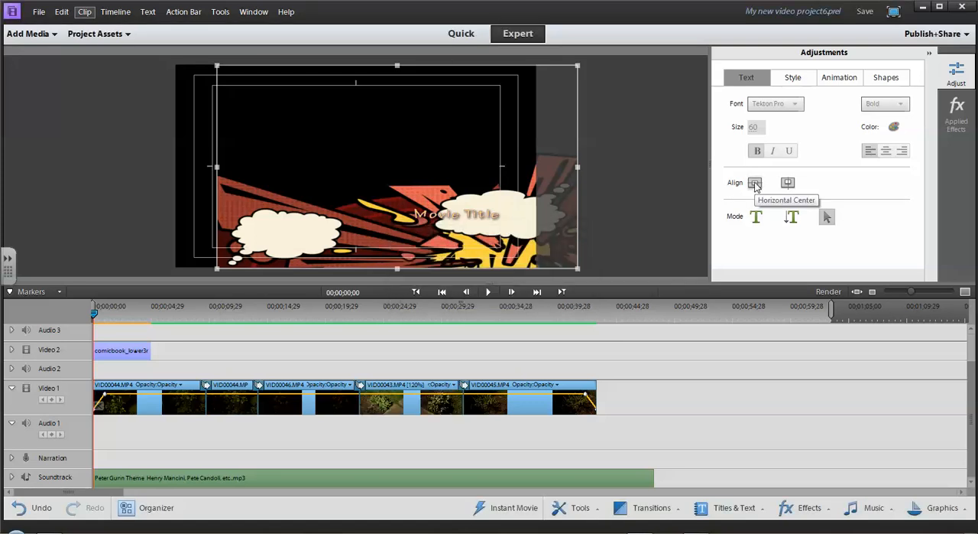
left_click(755, 185)
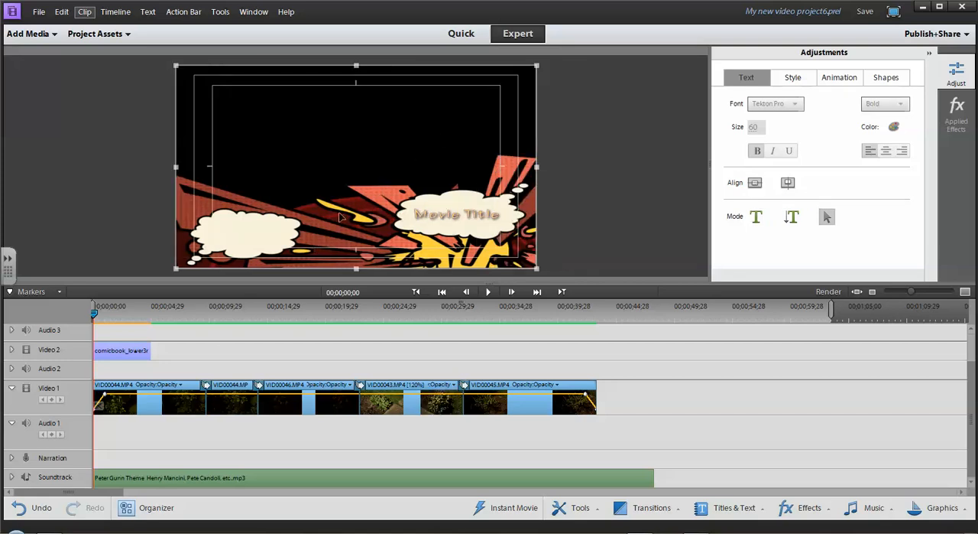
left_click(788, 183)
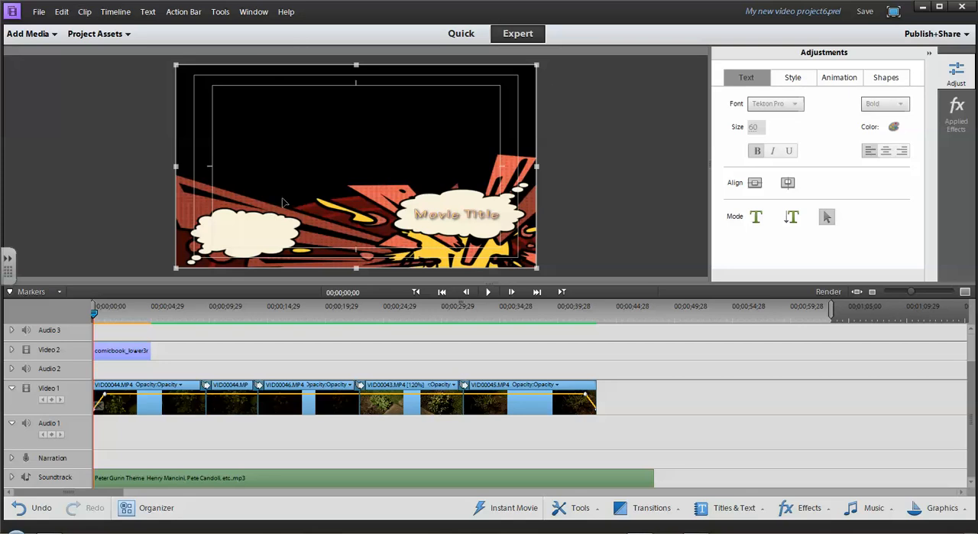
Center the title text horizontally and vertically in the frame, and move it back onto the right-hand cloud.
left_click(451, 218)
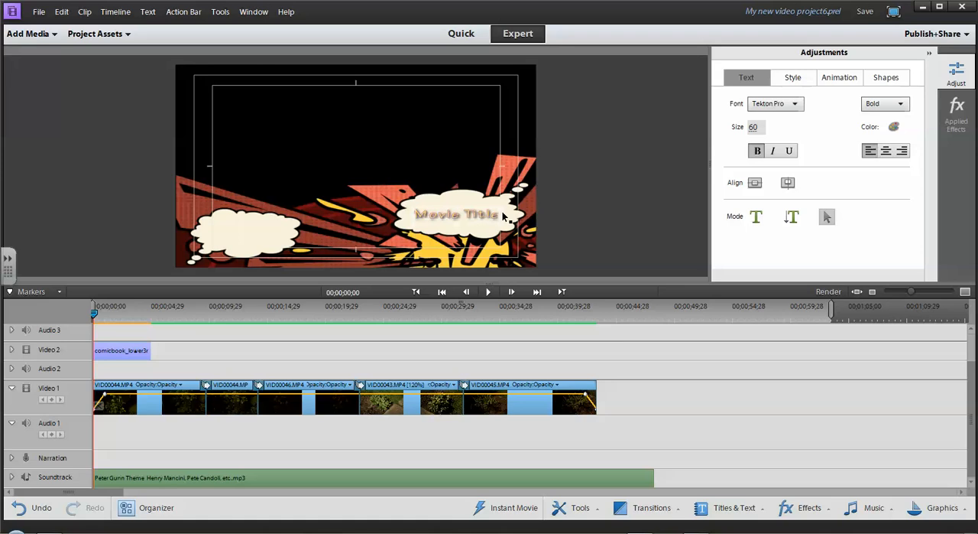
left_click(754, 183)
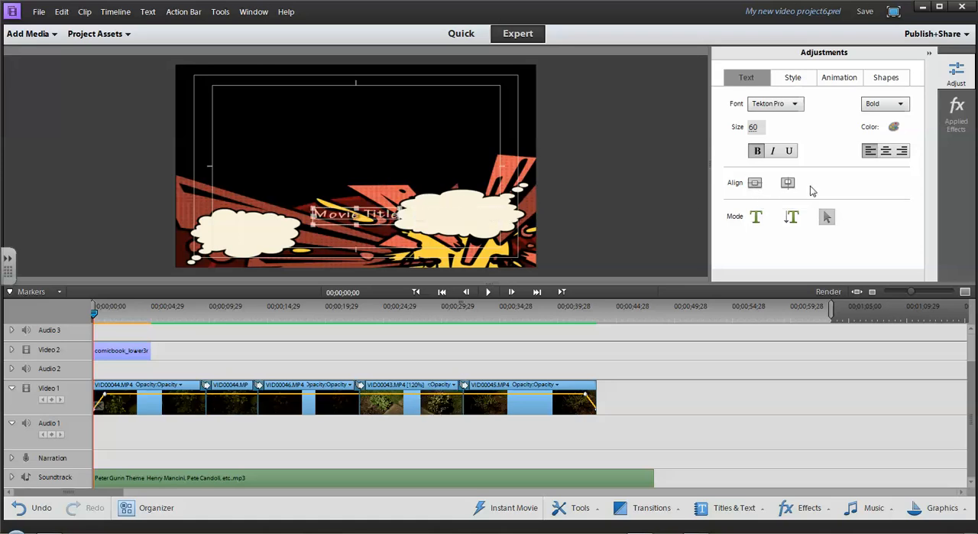
left_click(787, 184)
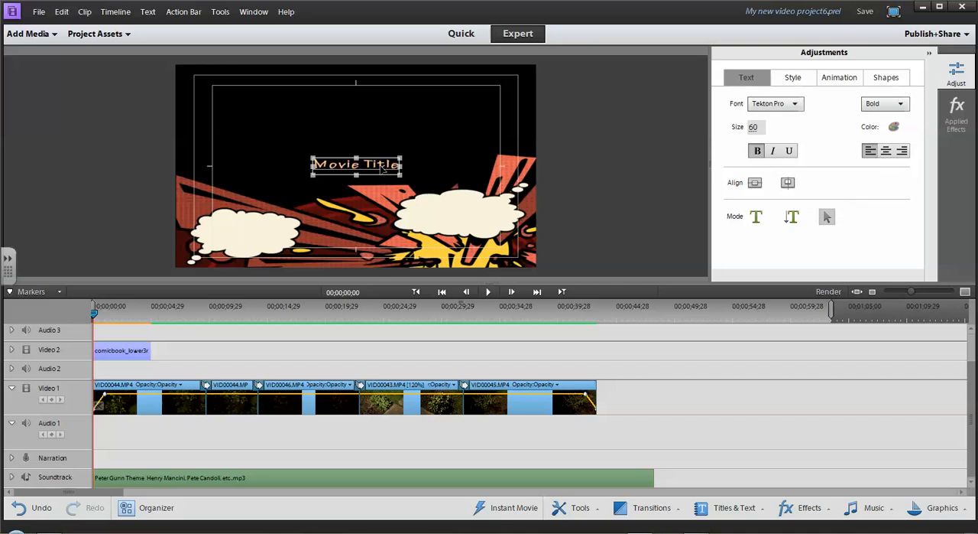
left_click_drag(384, 171, 474, 220)
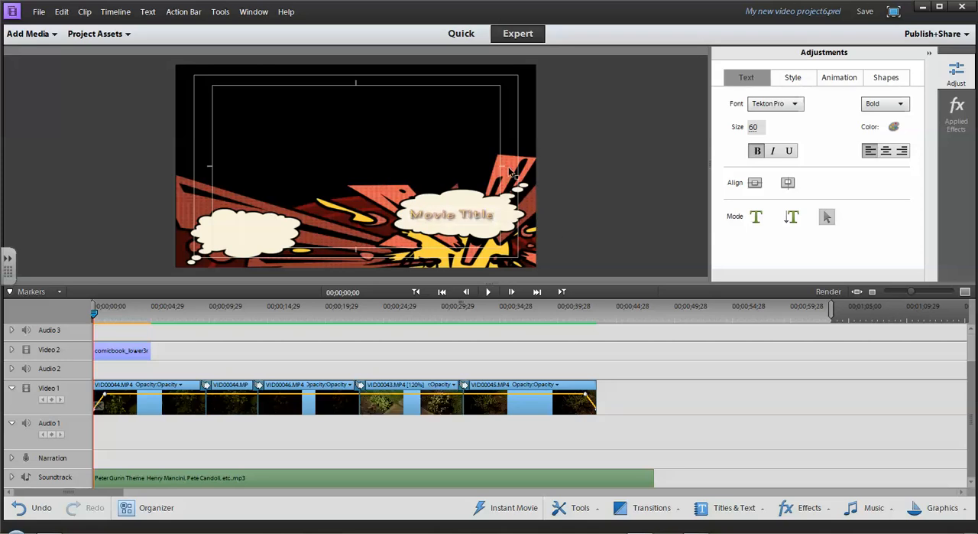
Replace the title text with "Lost in the Garden", with "Garden" on a second line.
left_click(756, 217)
left_click_drag(412, 214, 505, 218)
type("Lo")
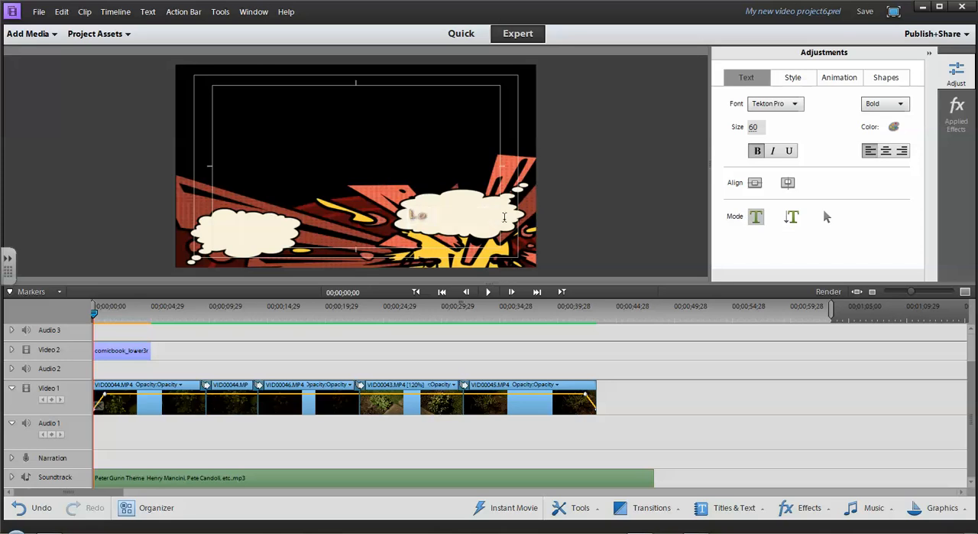
type("st in the G")
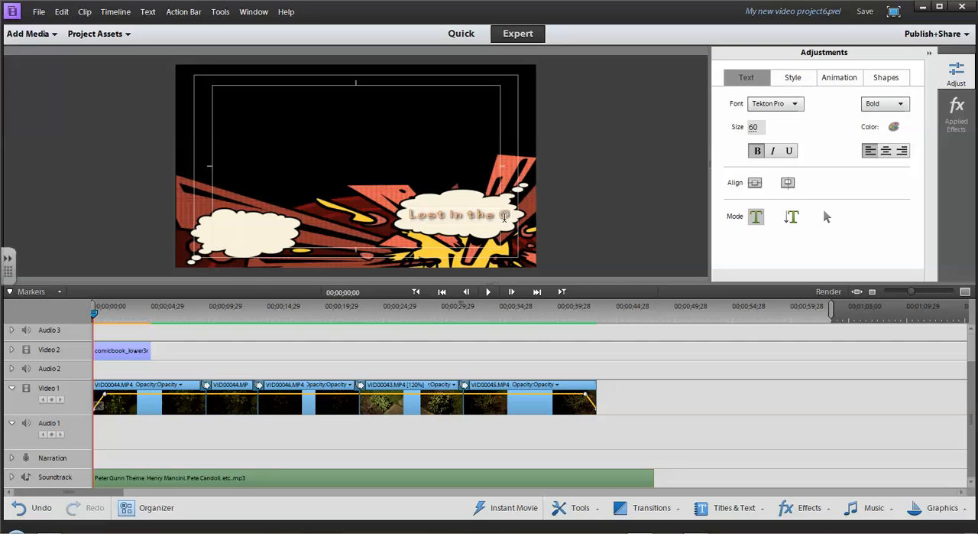
key("BackSpace")
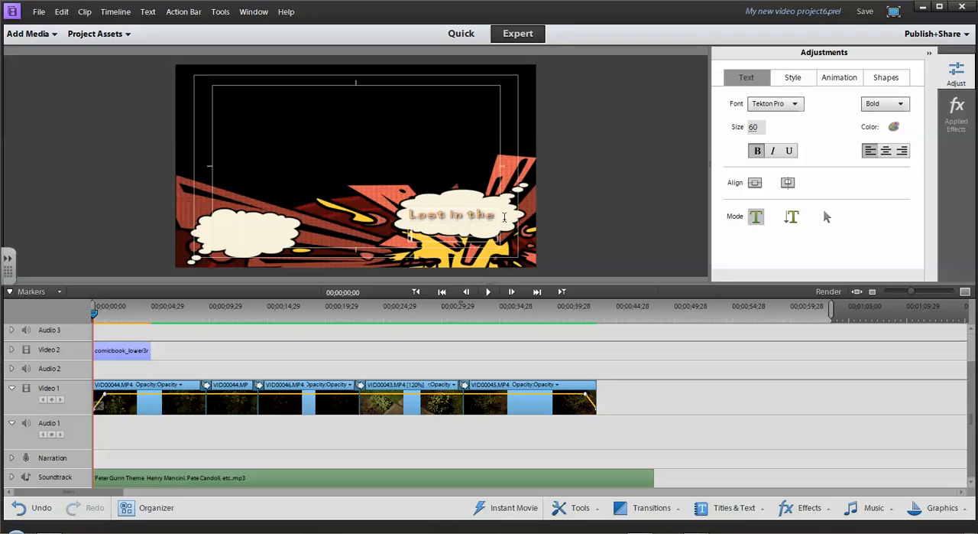
type("Gastle")
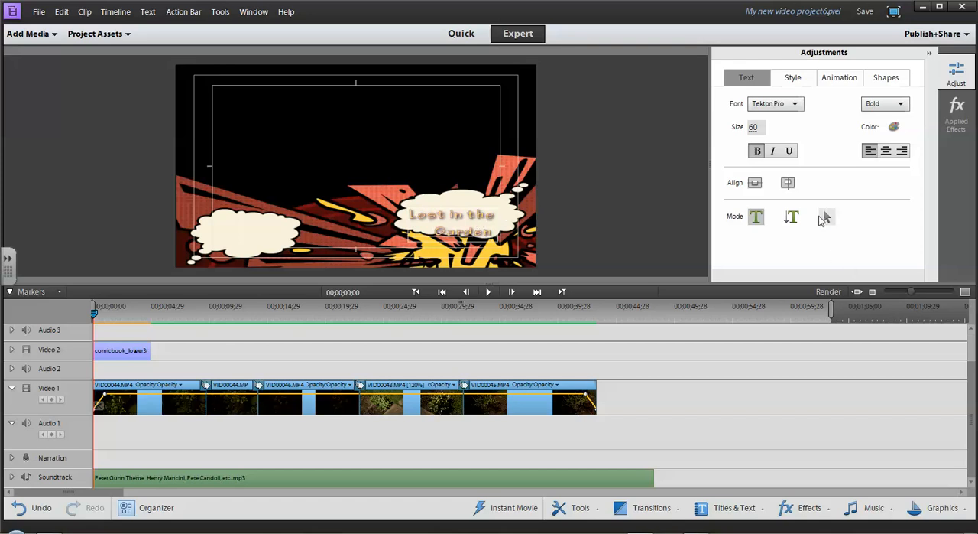
Move the two-line title text slightly up and right so it fits inside the right-hand cloud.
left_click(826, 217)
left_click(481, 219)
left_click_drag(481, 220, 487, 213)
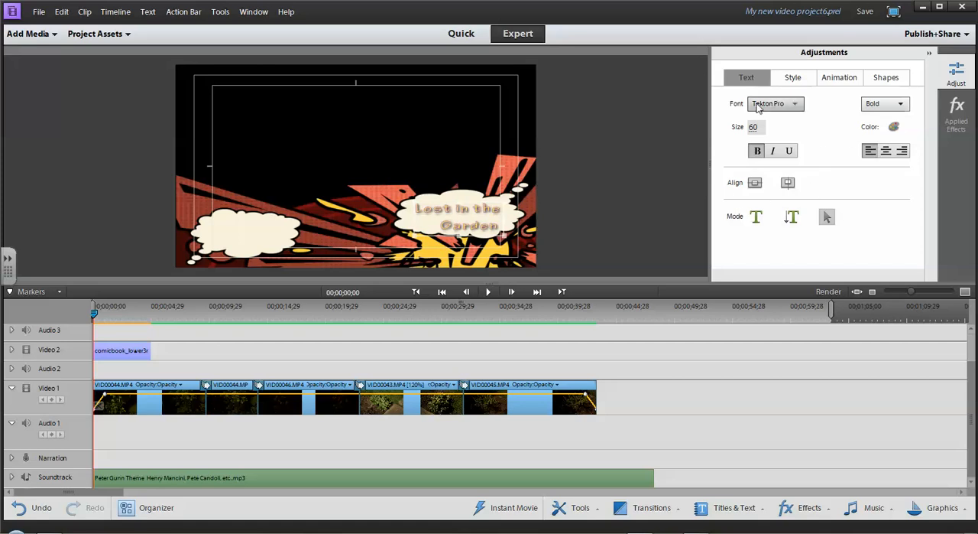
Try the Lithos Pro Pink 33, Lithos Pro Blue 33 and Kozuka Mincho Lime 28 styles on the title text.
left_click(793, 79)
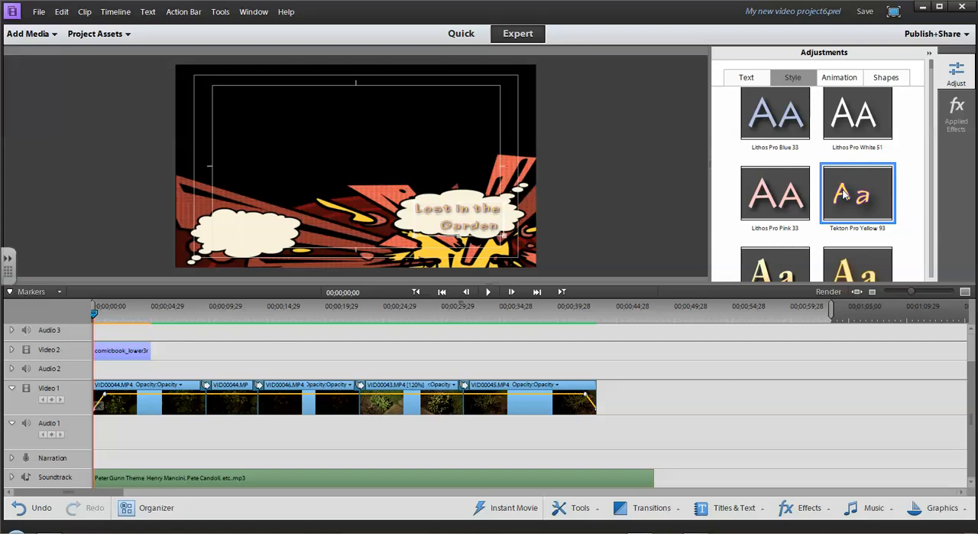
left_click(786, 198)
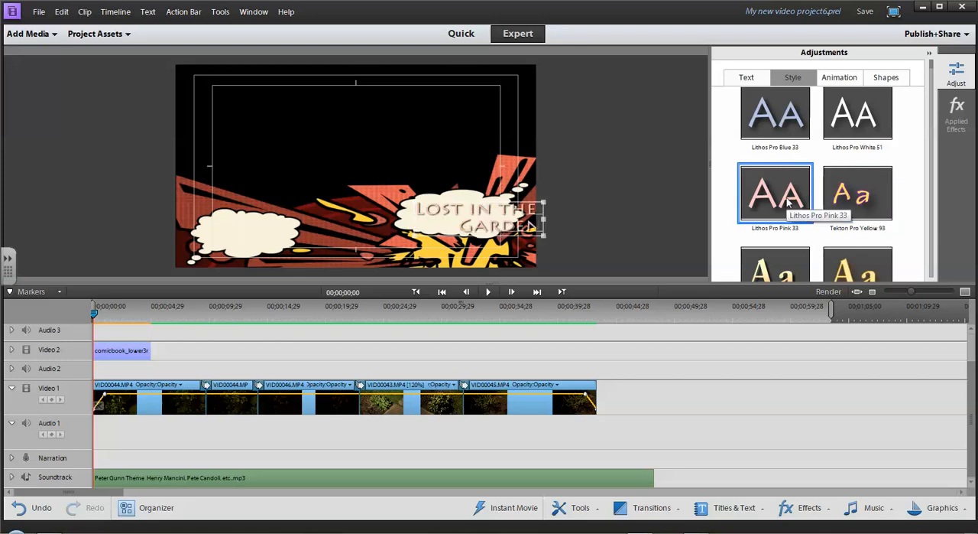
left_click(784, 131)
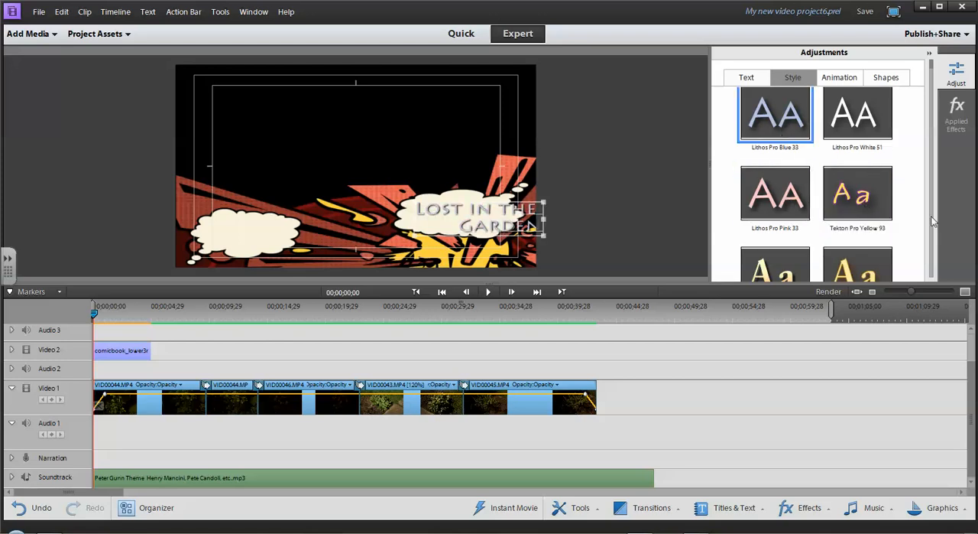
scroll(933, 224, "down", 3)
scroll(932, 226, "down", 5)
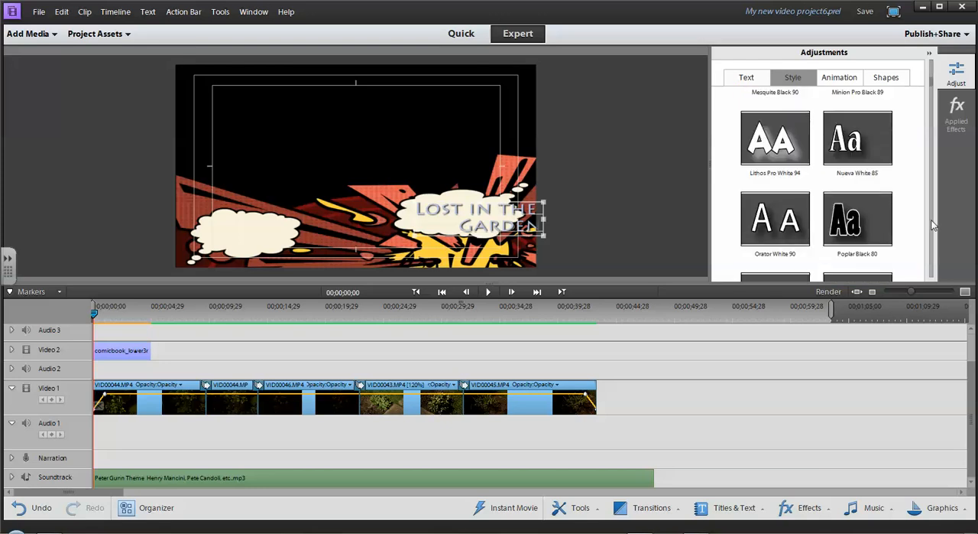
scroll(932, 225, "down", 5)
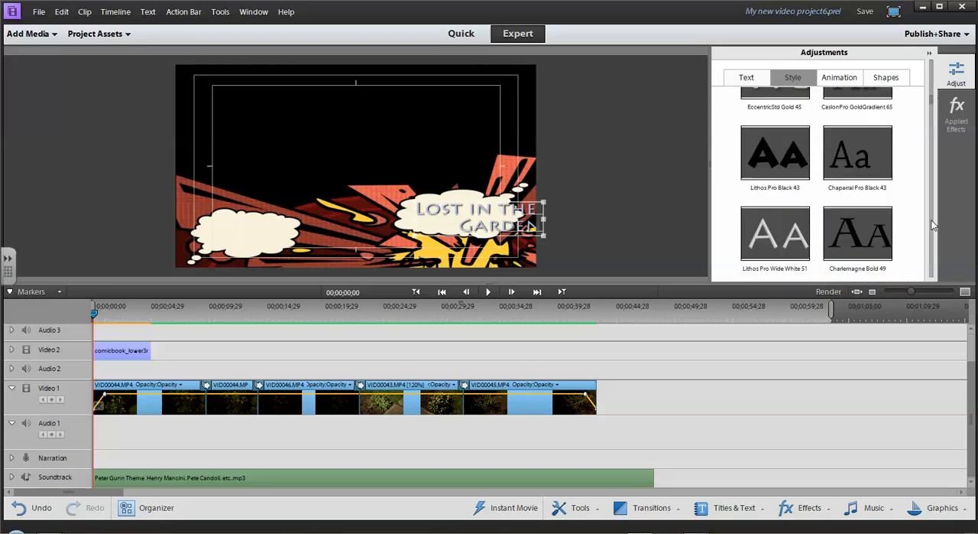
scroll(933, 225, "down", 8)
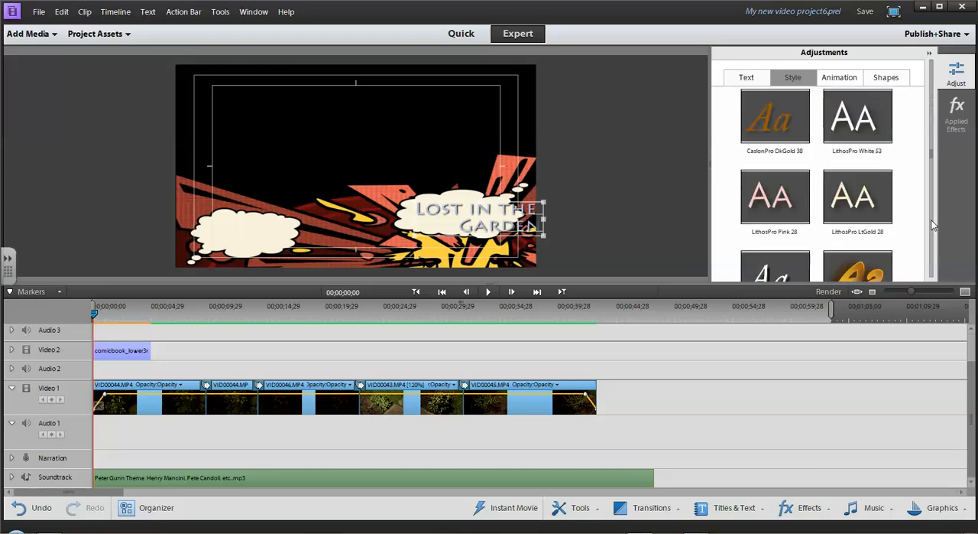
scroll(933, 226, "down", 3)
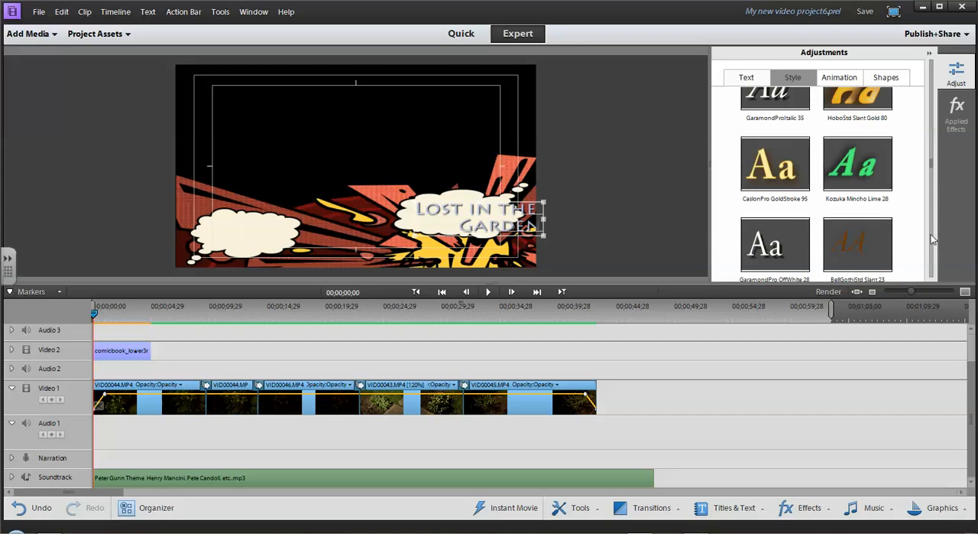
left_click(868, 172)
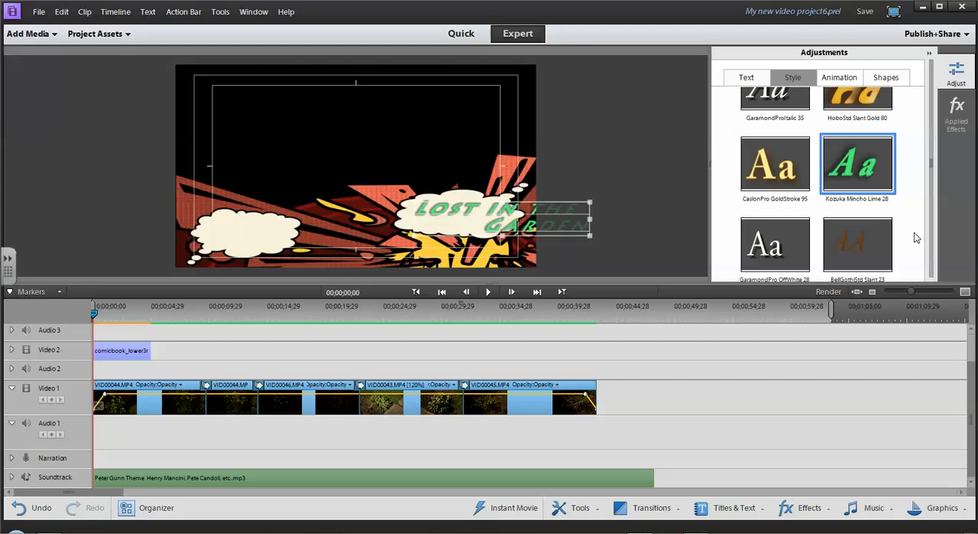
Apply the Tekton Bold Bronze 88 style to the title text.
scroll(932, 241, "down", 3)
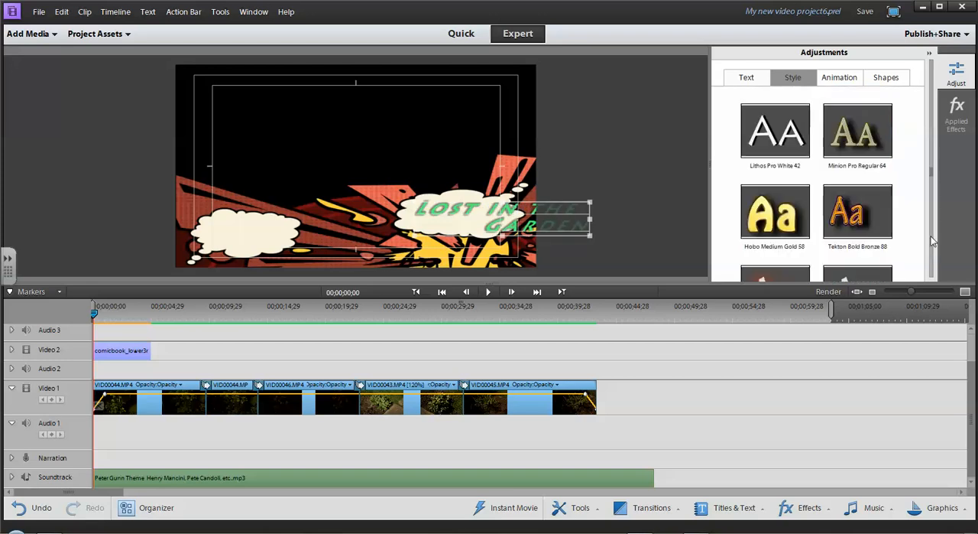
left_click(856, 218)
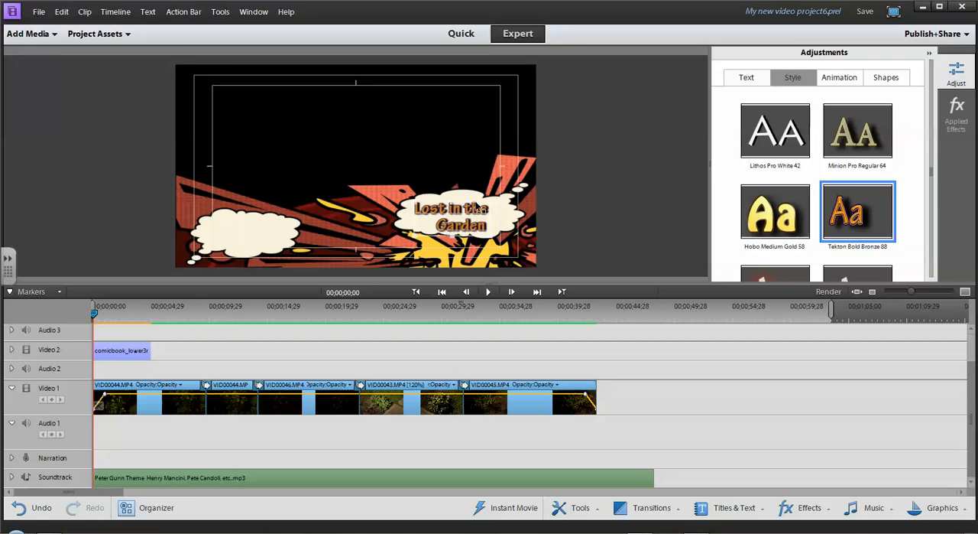
Change the title text's font to Californian FB and reduce its size to 53.
left_click(743, 79)
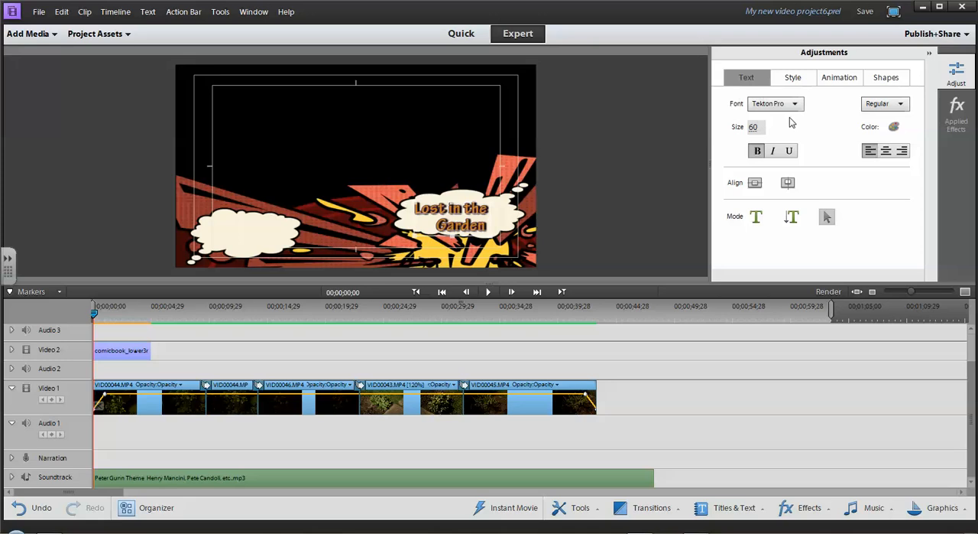
left_click(795, 104)
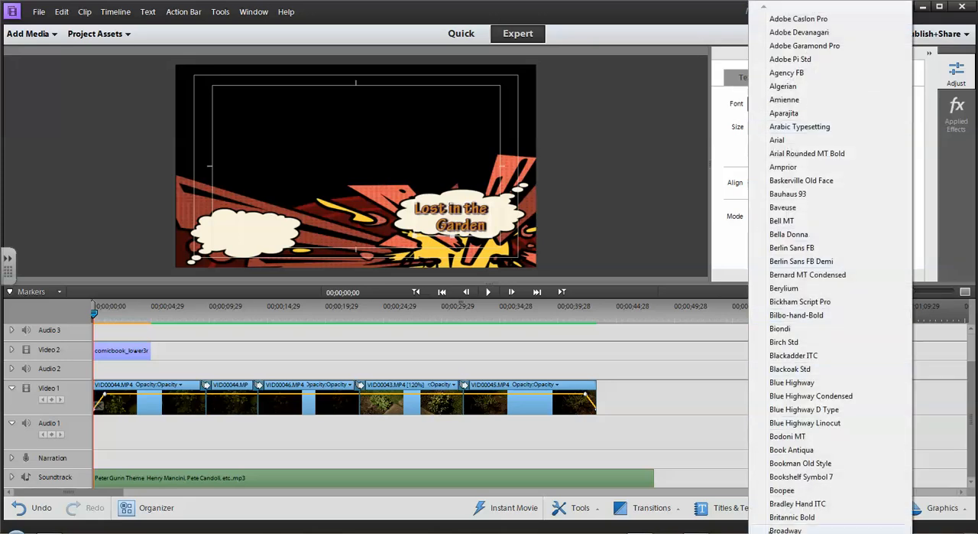
scroll(831, 267, "down", 12)
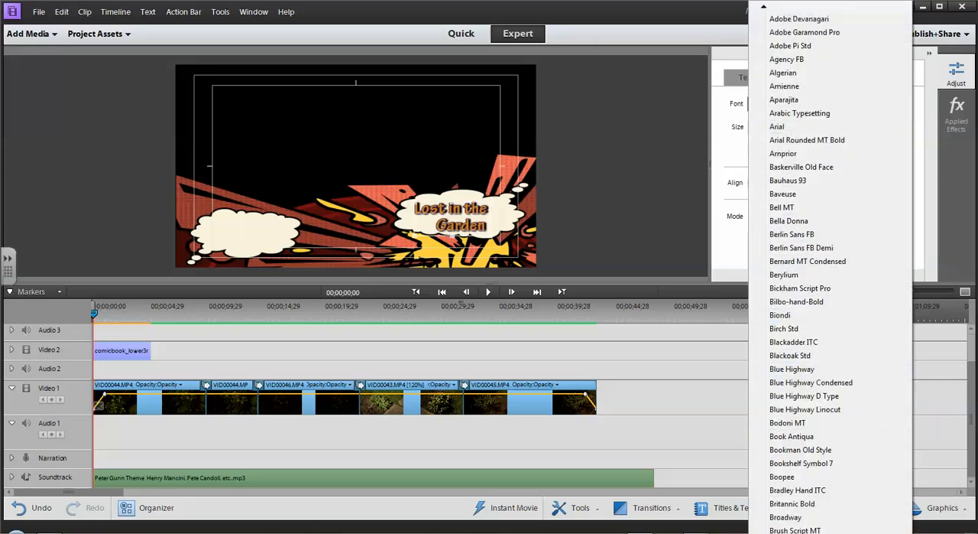
scroll(817, 399, "down", 4)
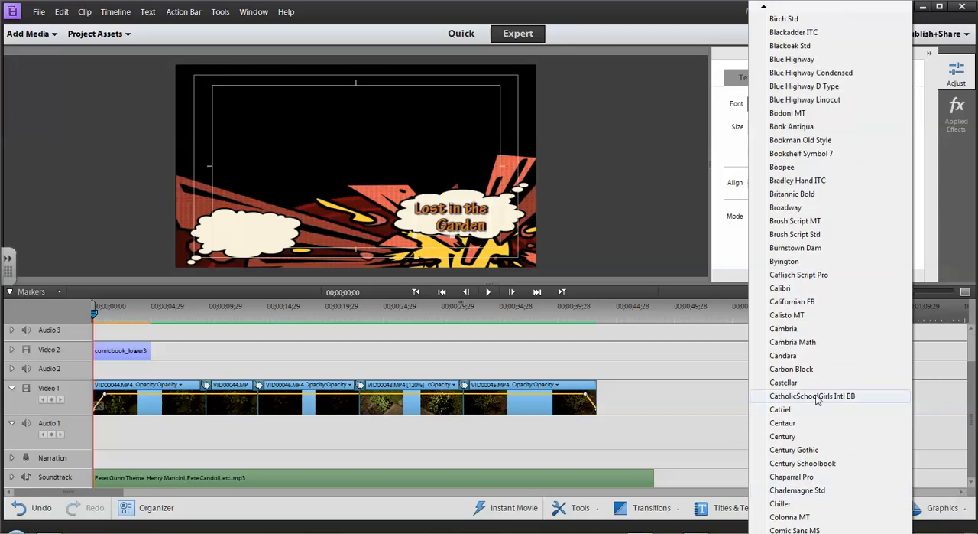
left_click(792, 301)
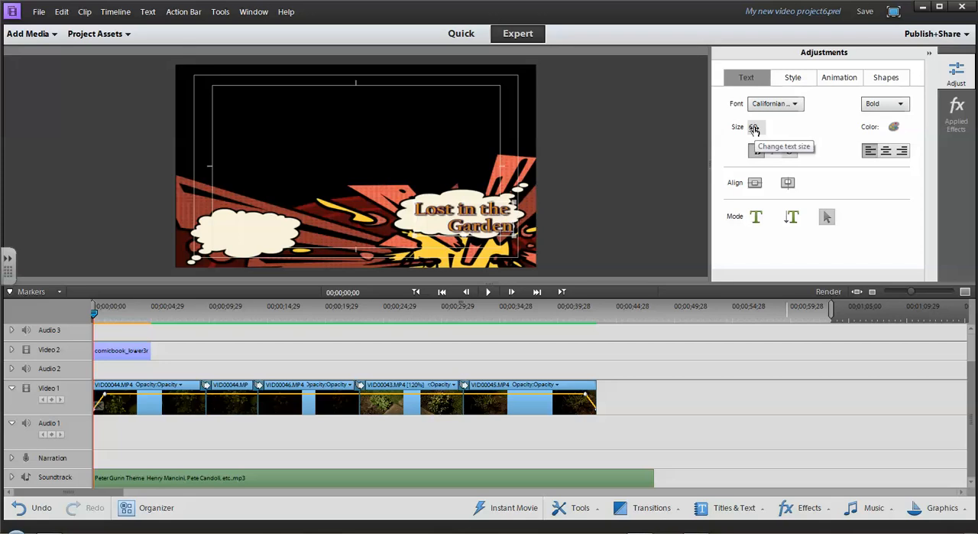
mouse_move(755, 129)
left_mouse_down()
mouse_move(741, 130)
mouse_move(755, 126)
left_mouse_up()
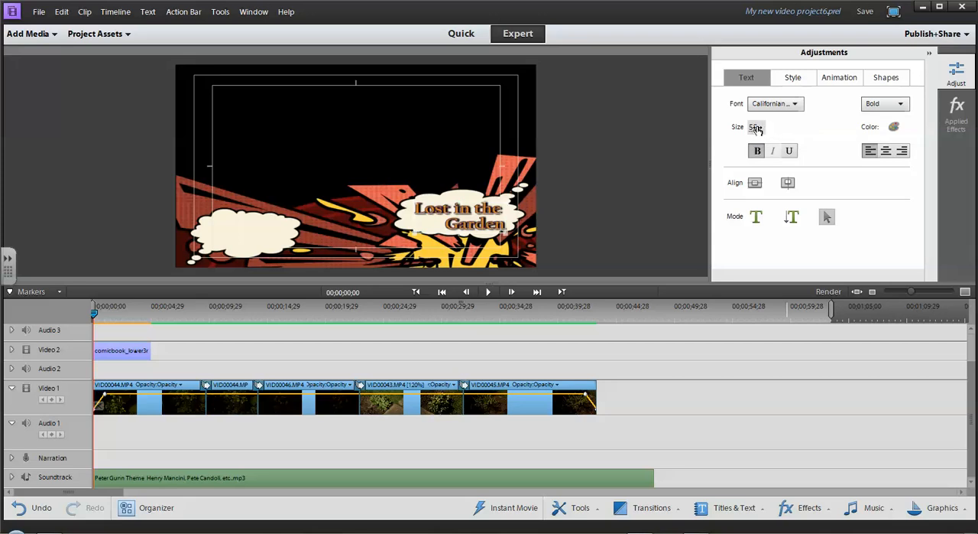
mouse_move(755, 129)
left_mouse_down()
mouse_move(743, 128)
mouse_move(754, 128)
left_mouse_up()
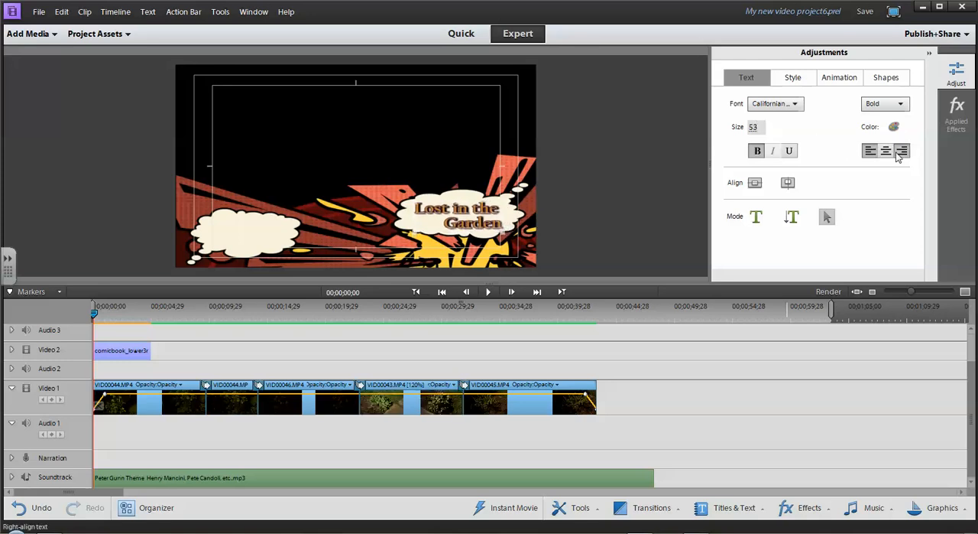
Switch the title text's bold formatting off and on again, and its underline on and off again.
left_click(759, 153)
left_click(759, 153)
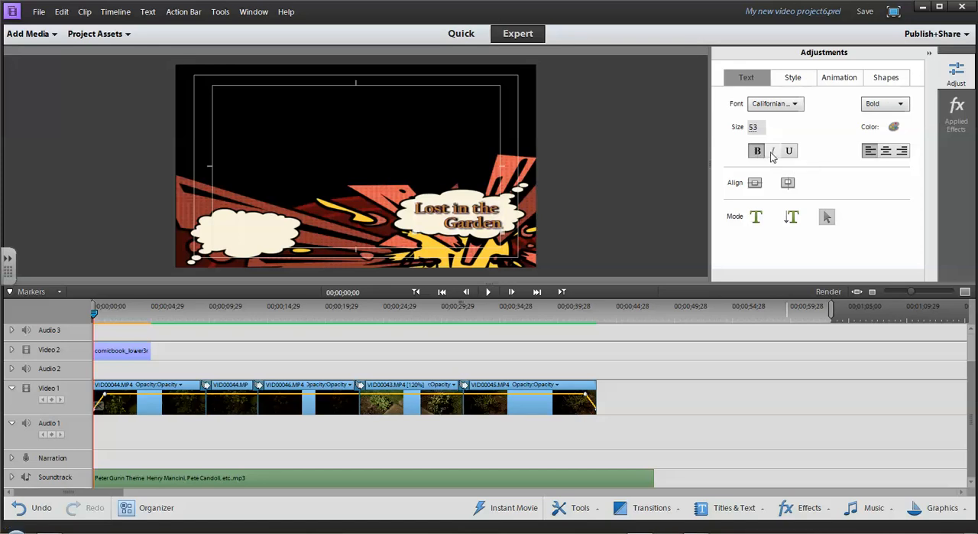
left_click(791, 153)
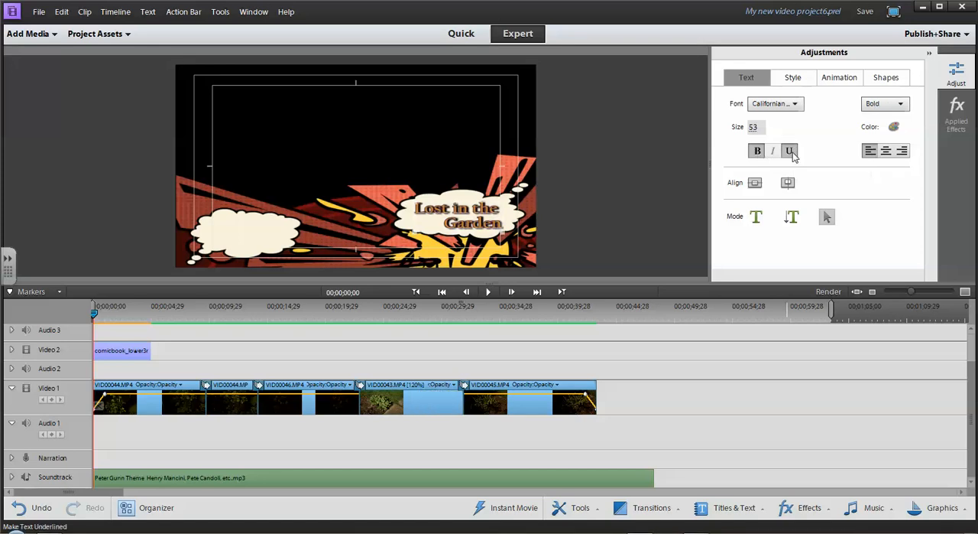
left_click(792, 152)
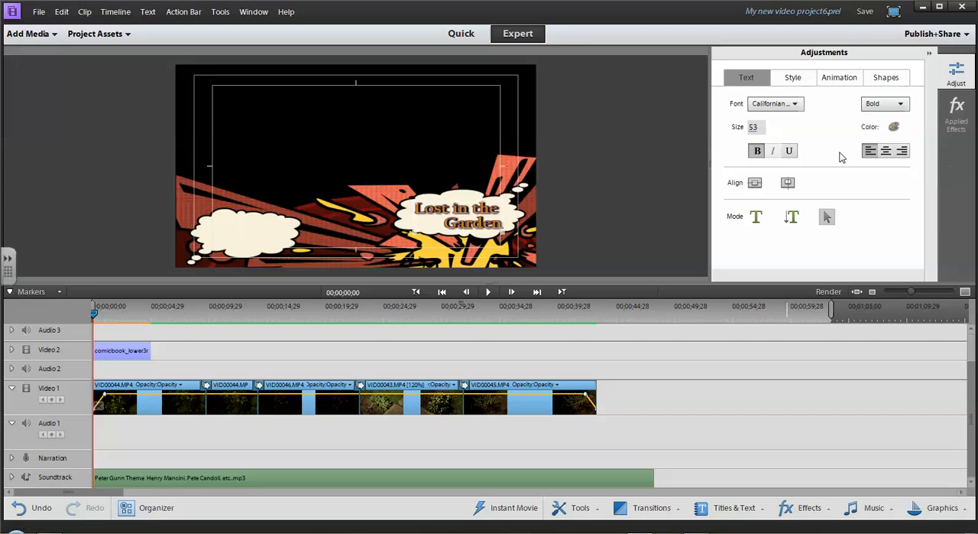
Set the title text's font style to Italic and its size to 55.
left_click(902, 105)
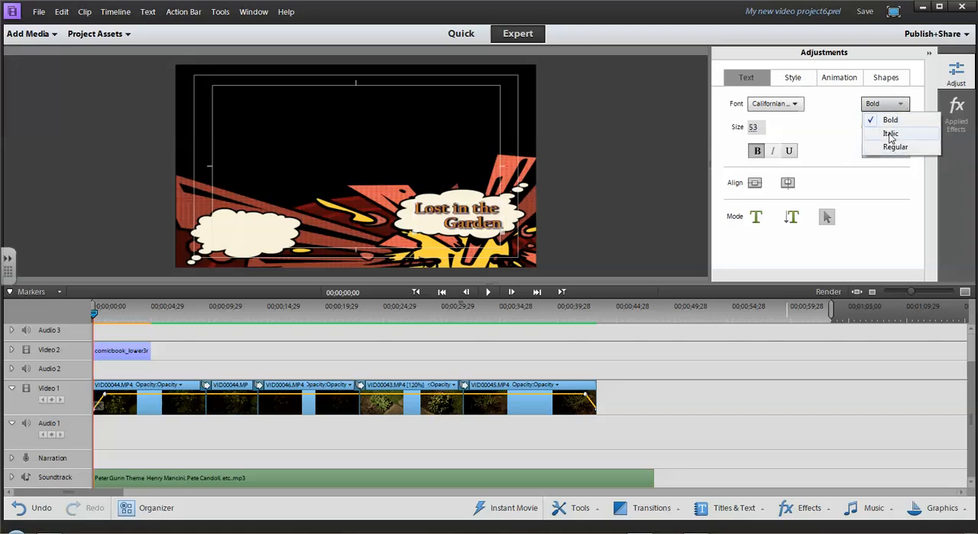
left_click(890, 134)
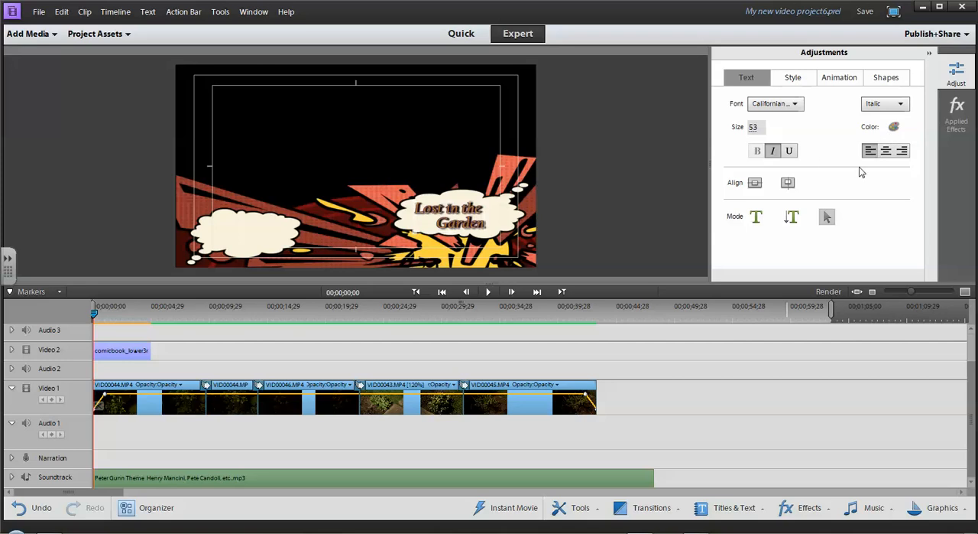
left_click_drag(753, 127, 754, 127)
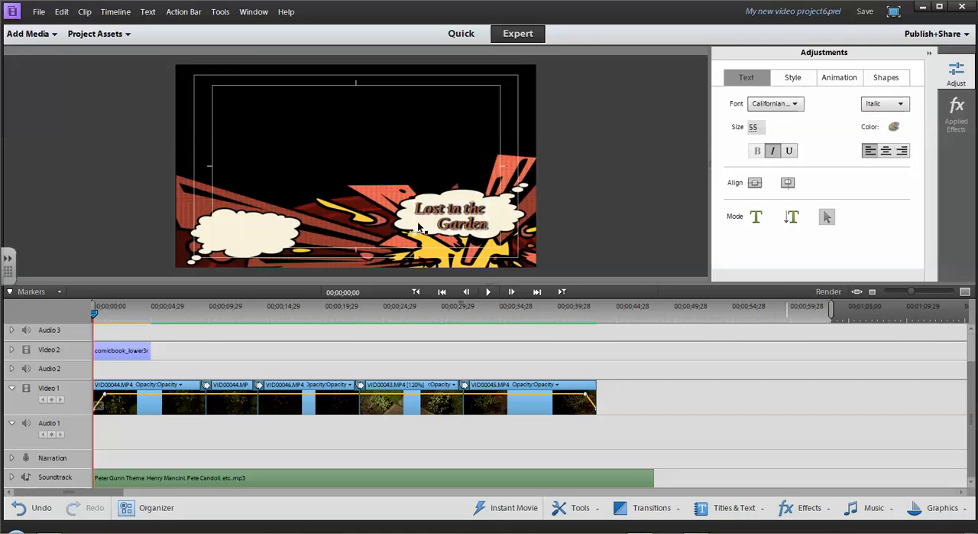
Enlarge only the words "Lost" and "Garden" in the title to size 70.
left_click(828, 217)
left_click(459, 215)
left_click(756, 218)
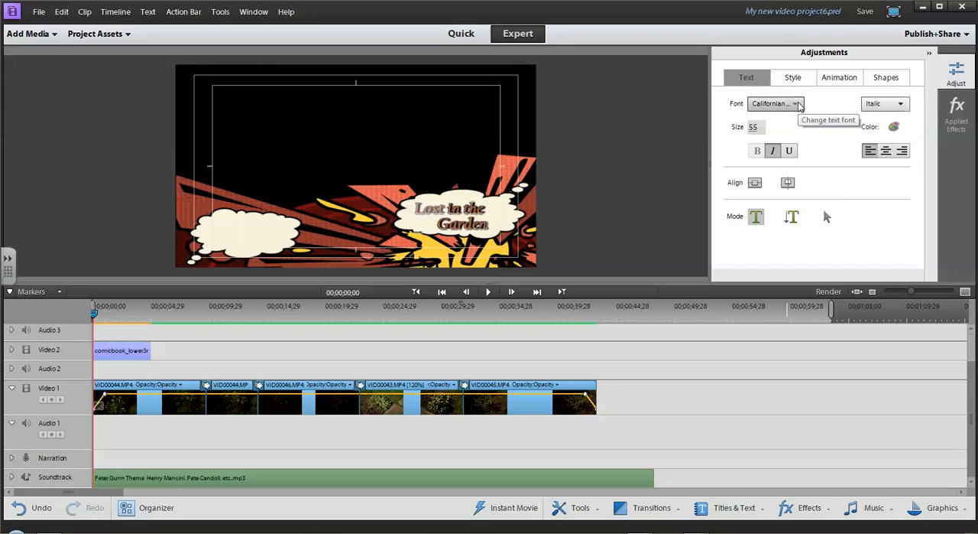
left_click_drag(754, 129, 766, 129)
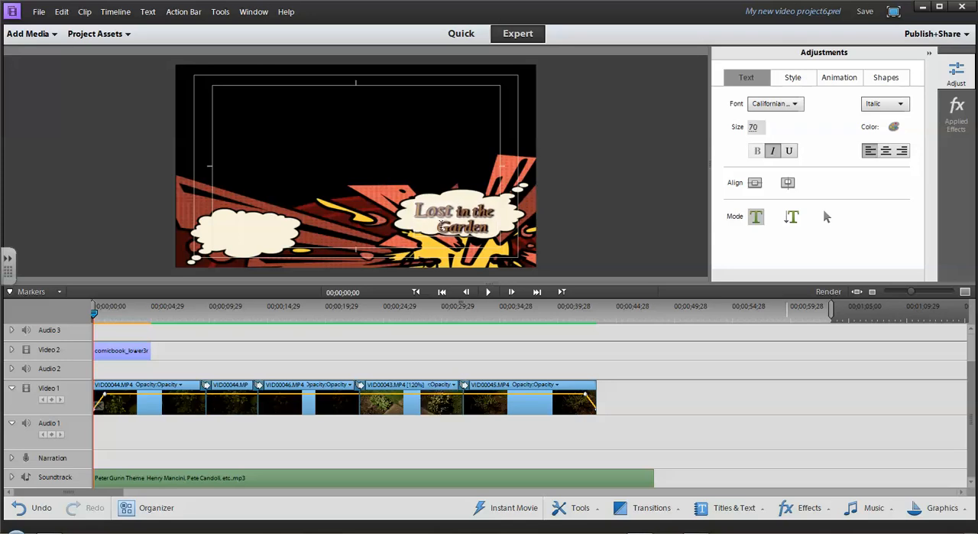
left_click_drag(440, 226, 482, 227)
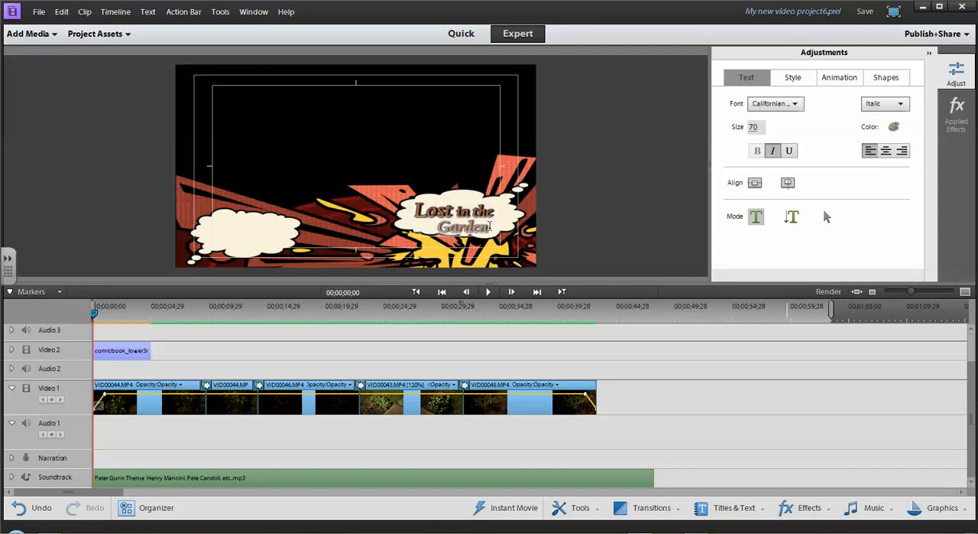
left_click_drag(754, 128, 783, 127)
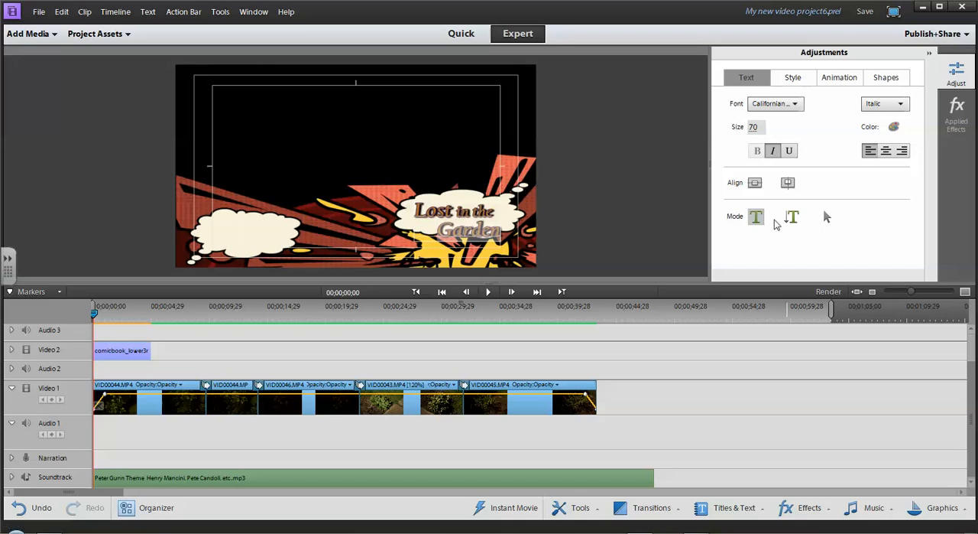
Shift the comic background graphic slightly up, and realign it to the frame's horizontal and vertical center.
left_click(825, 218)
left_click(503, 211)
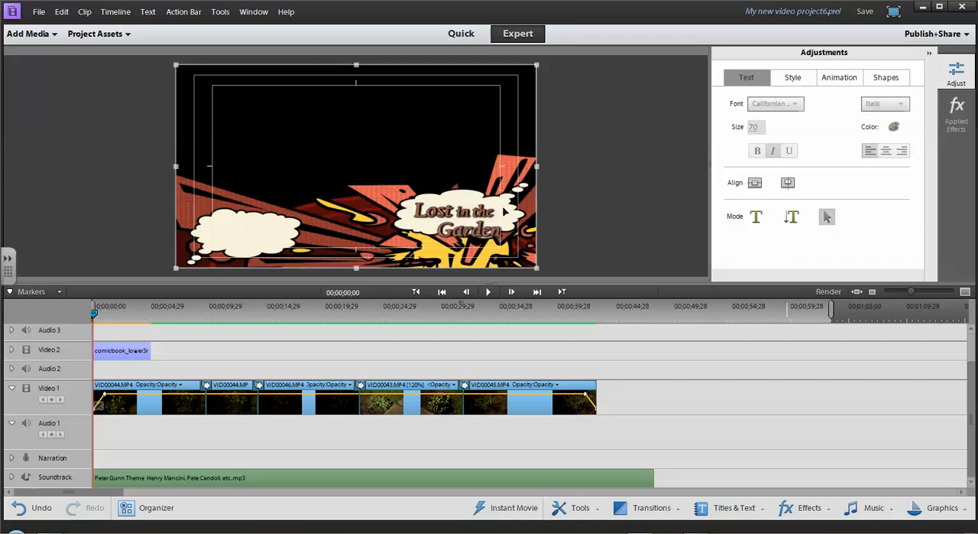
left_click(482, 220)
left_click(482, 219)
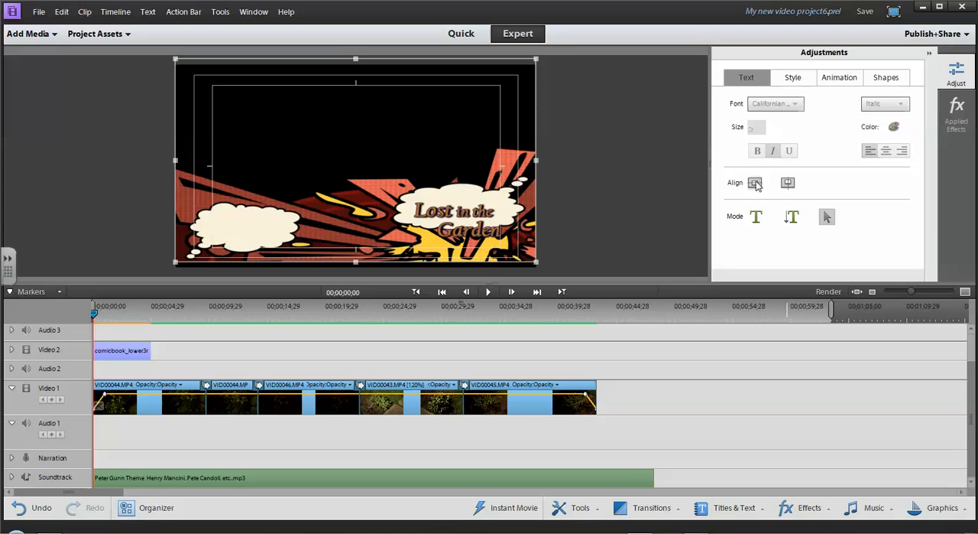
left_click(788, 184)
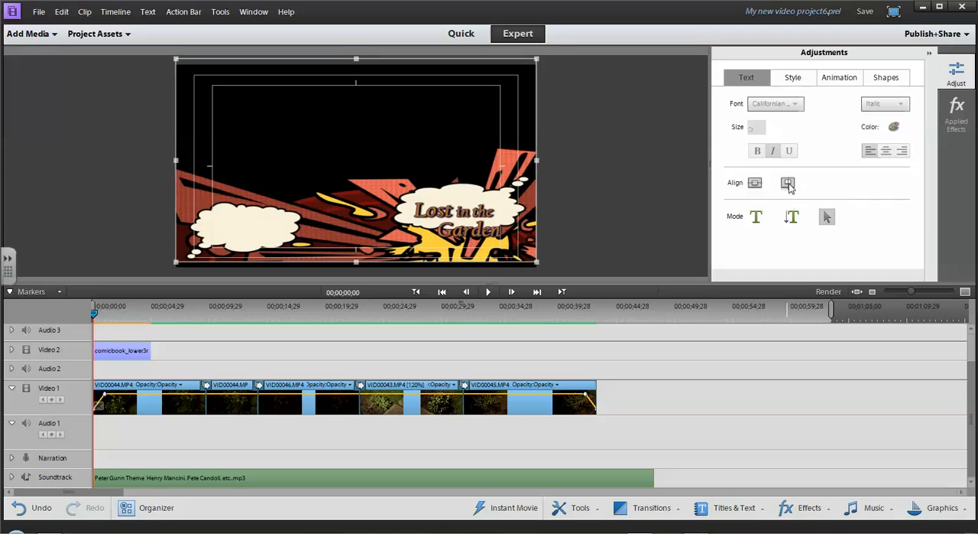
Move the title text slightly up so both lines sit inside the right-hand cloud.
left_click(483, 236)
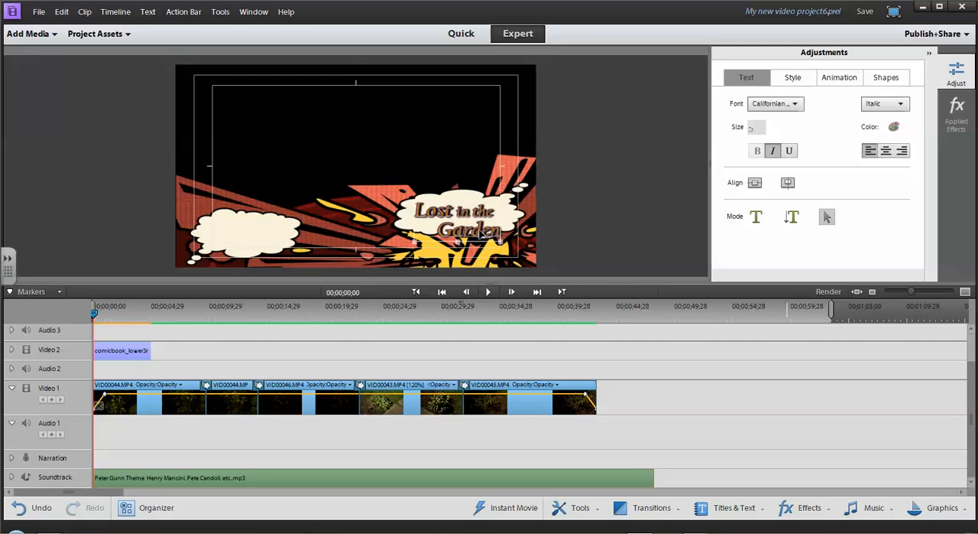
left_click_drag(482, 230, 480, 226)
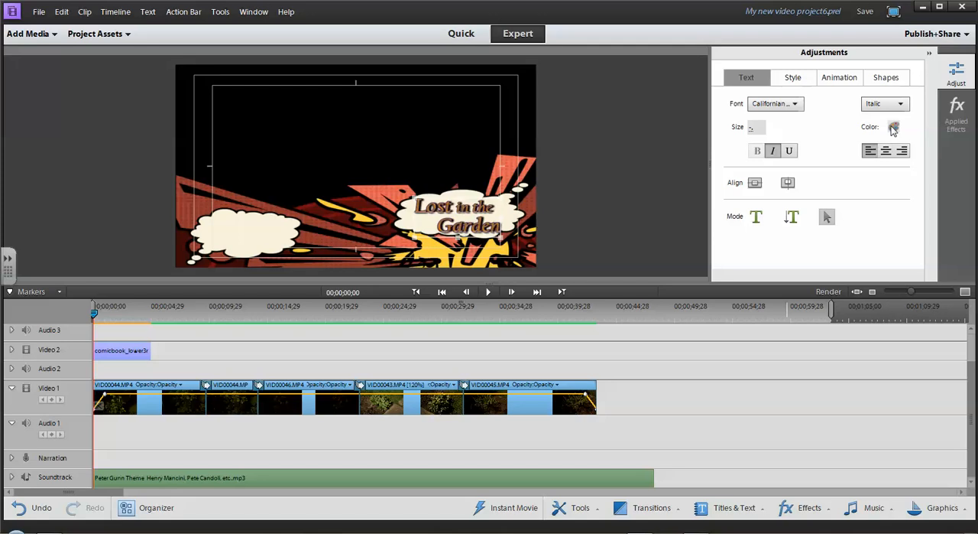
Set the title's drop shadow to an angle of 3.2° and a distance of 3, and turn the drop shadow off.
left_click(894, 128)
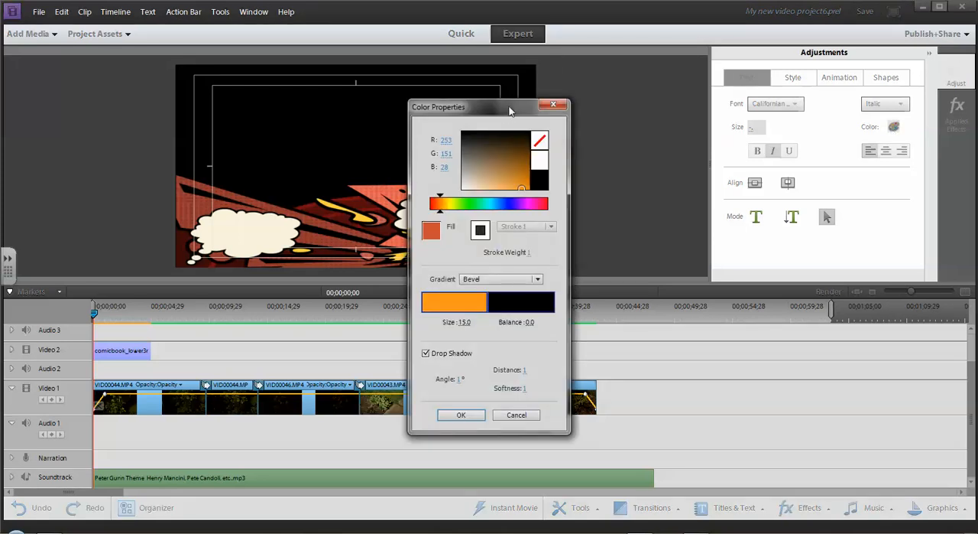
left_click_drag(506, 112, 652, 58)
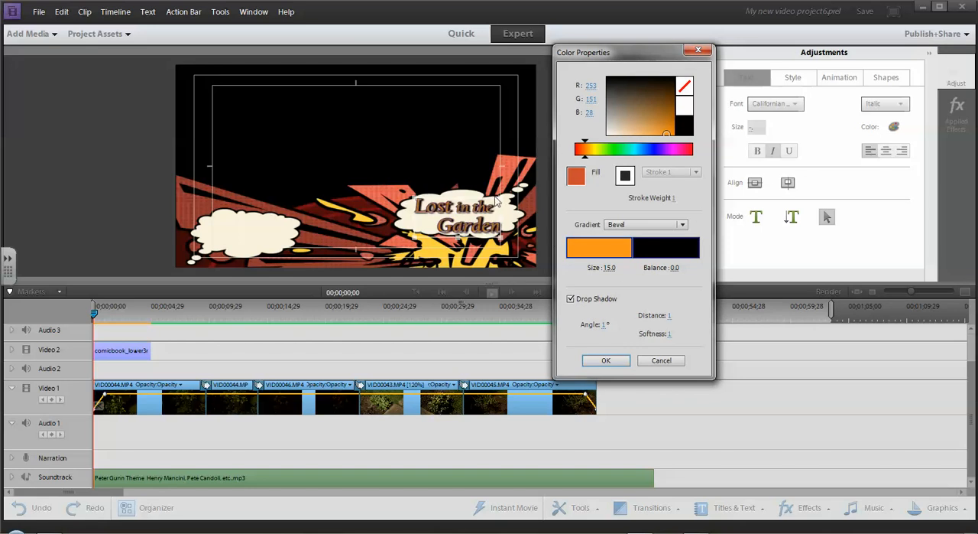
left_click(570, 299)
left_click(571, 299)
left_click_drag(582, 327, 605, 329)
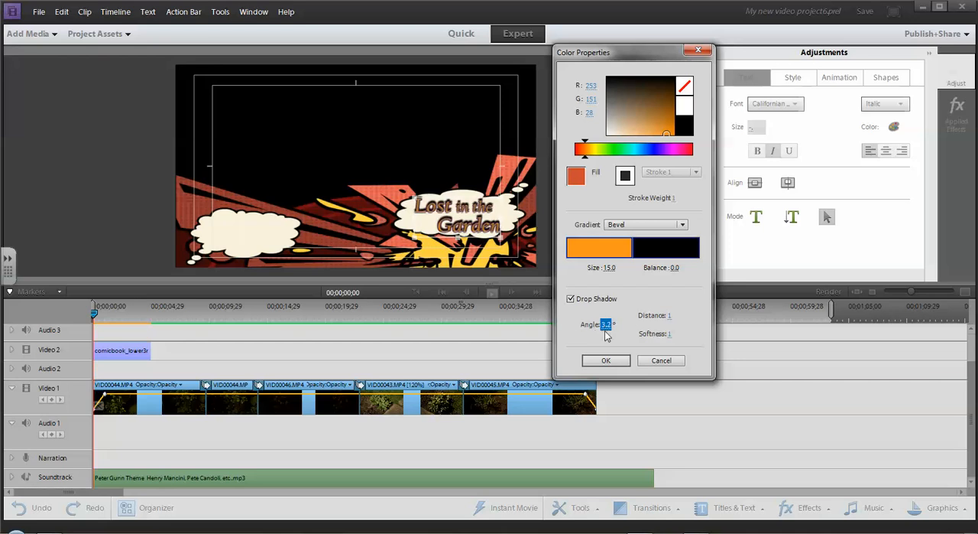
mouse_move(670, 315)
left_mouse_down()
mouse_move(695, 315)
mouse_move(673, 315)
left_mouse_up()
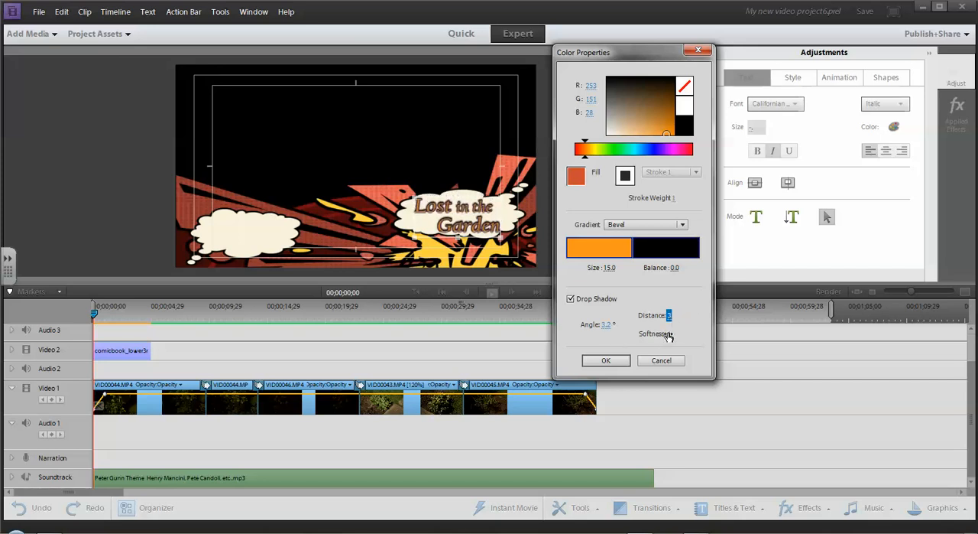
left_click(570, 299)
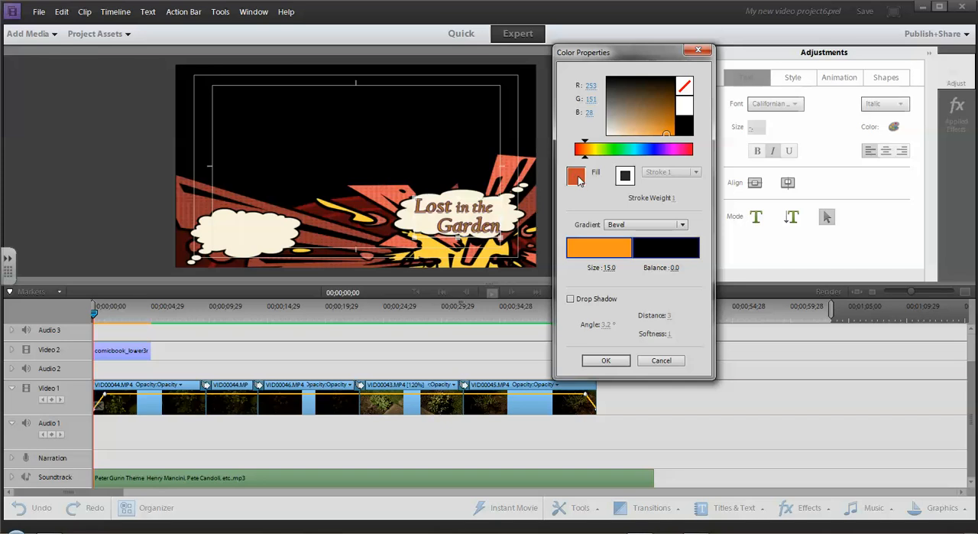
Recolor the title's bevel fill blue (RGB 32, 28, 252) and its Stroke 1 pink (RGB 214, 34, 154).
left_click(655, 150)
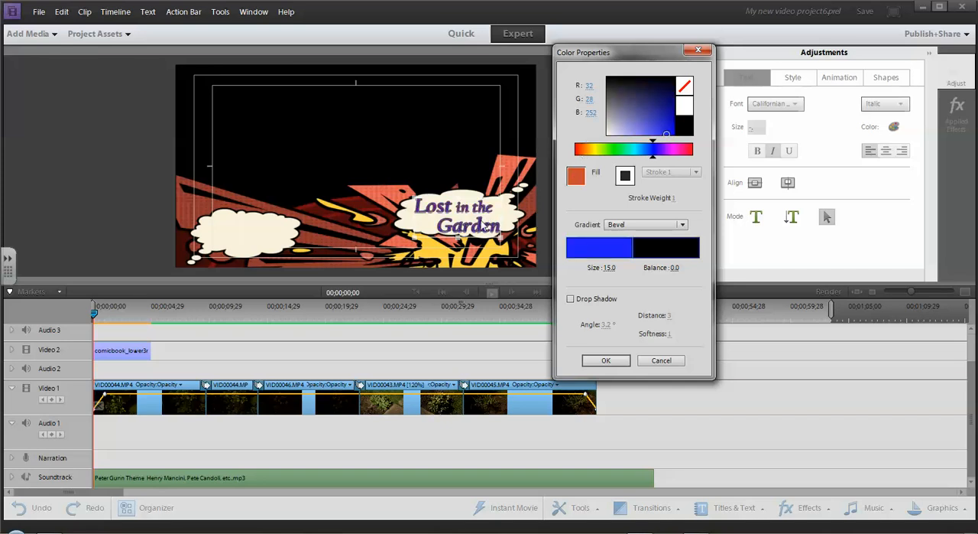
left_click(626, 176)
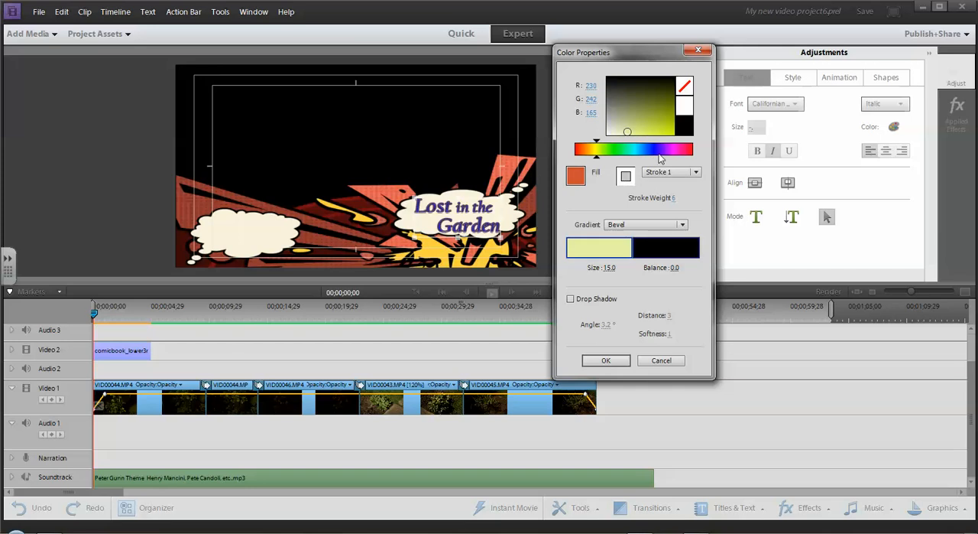
left_click(680, 150)
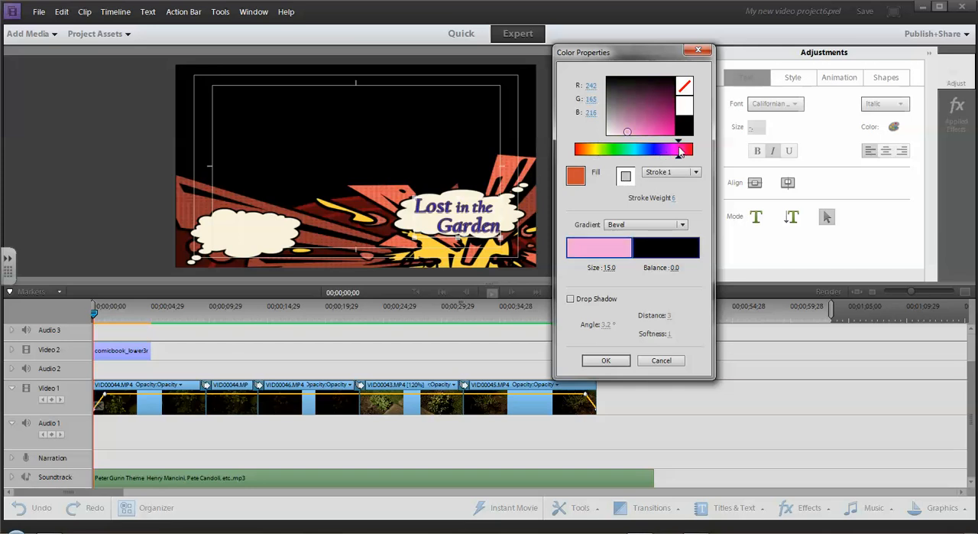
mouse_move(629, 127)
left_mouse_down()
mouse_move(664, 122)
mouse_move(662, 113)
mouse_move(615, 132)
mouse_move(664, 126)
left_mouse_up()
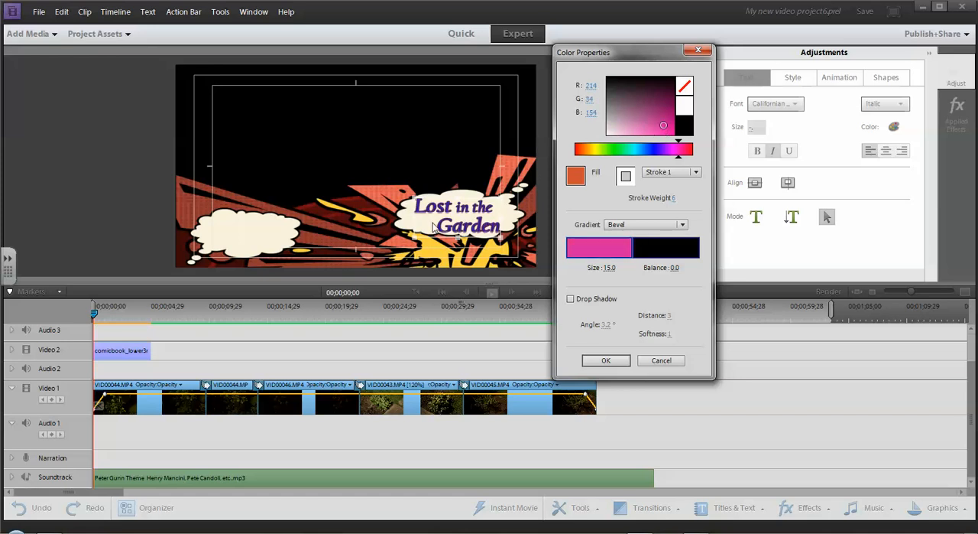
Change the title's fill to green, switch its gradient type to Solid, and use green RGB 28, 252, 32.
left_click(577, 177)
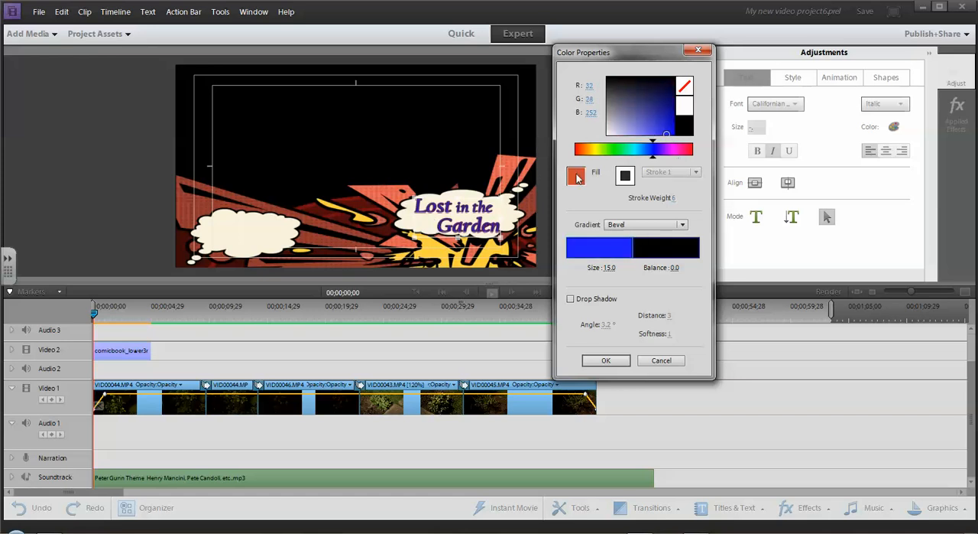
left_click(614, 150)
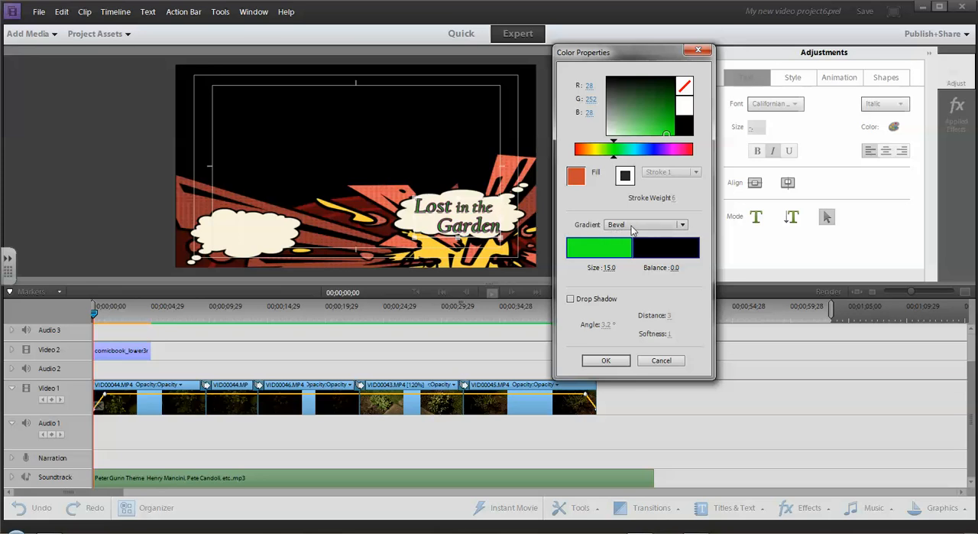
left_click(682, 226)
left_click(630, 240)
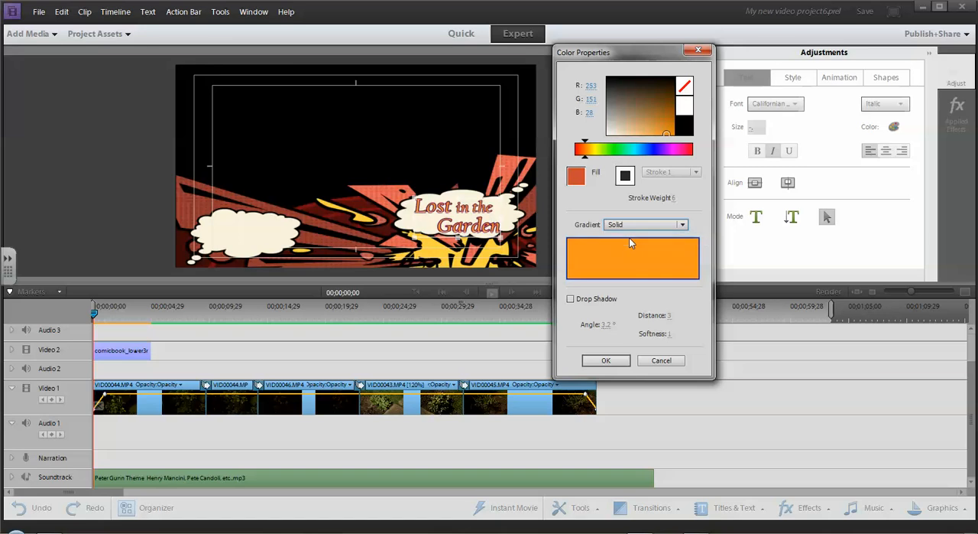
left_click(614, 150)
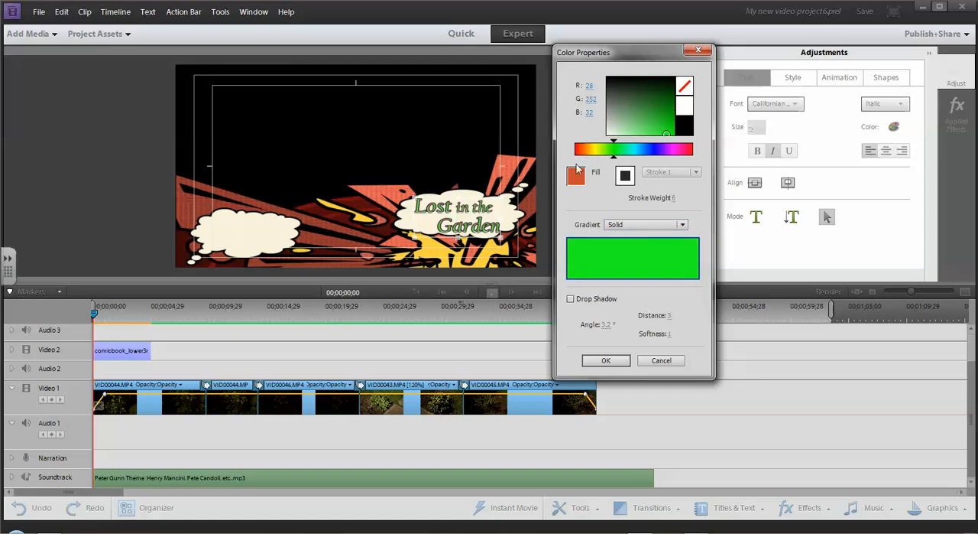
Recolor the title's Stroke 1 green (RGB 46, 214, 34).
left_click(625, 175)
left_click(612, 150)
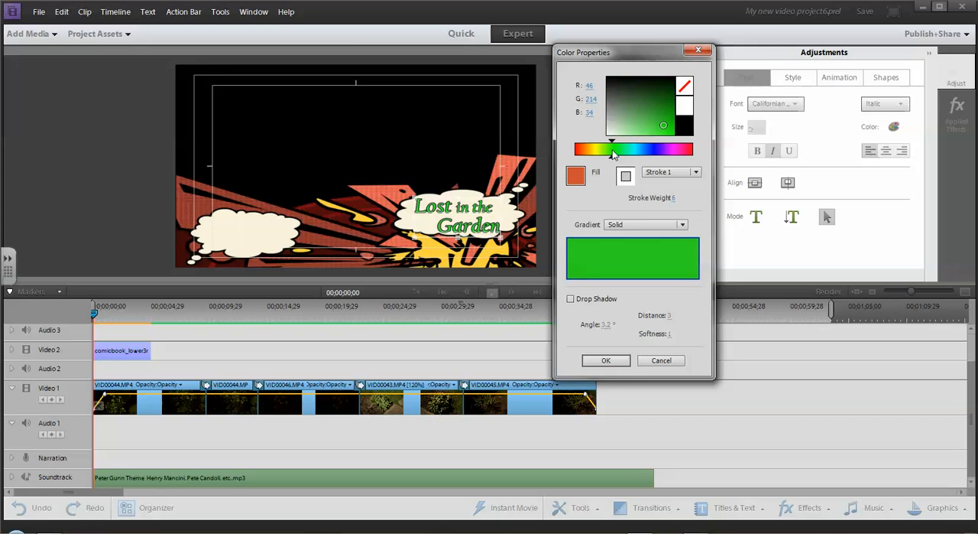
left_click(625, 176)
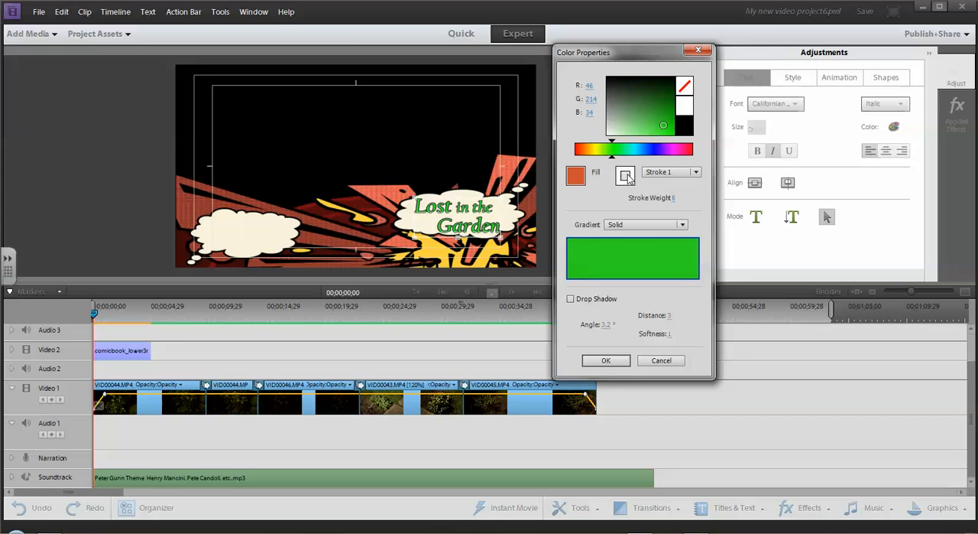
left_click(679, 225)
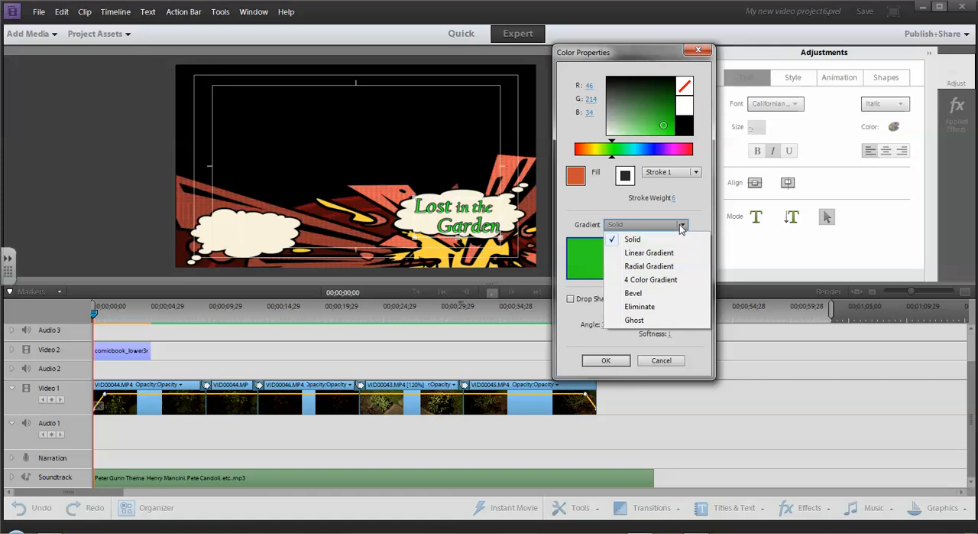
Apply a Linear Gradient to the title's fill and spread its two color stops out toward the ends of the ramp.
left_click(578, 178)
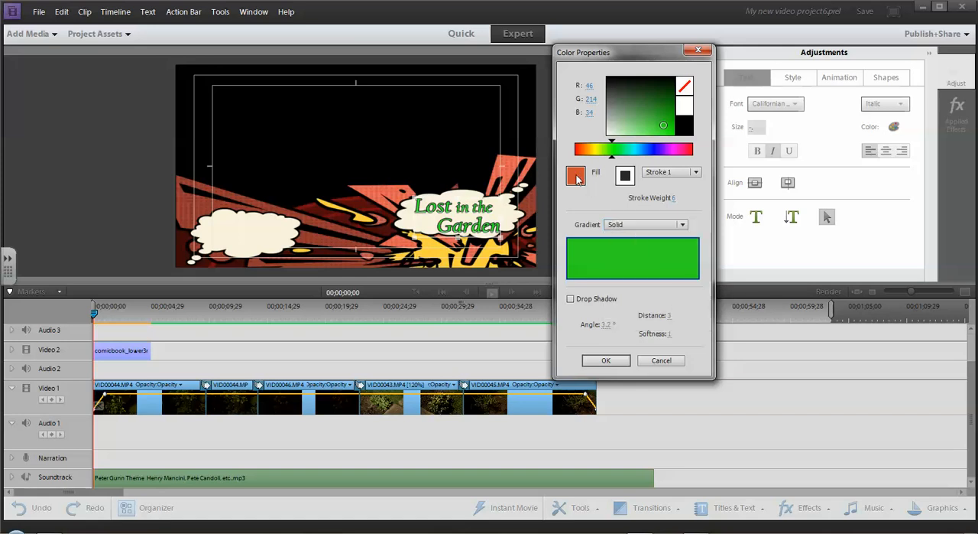
left_click(683, 225)
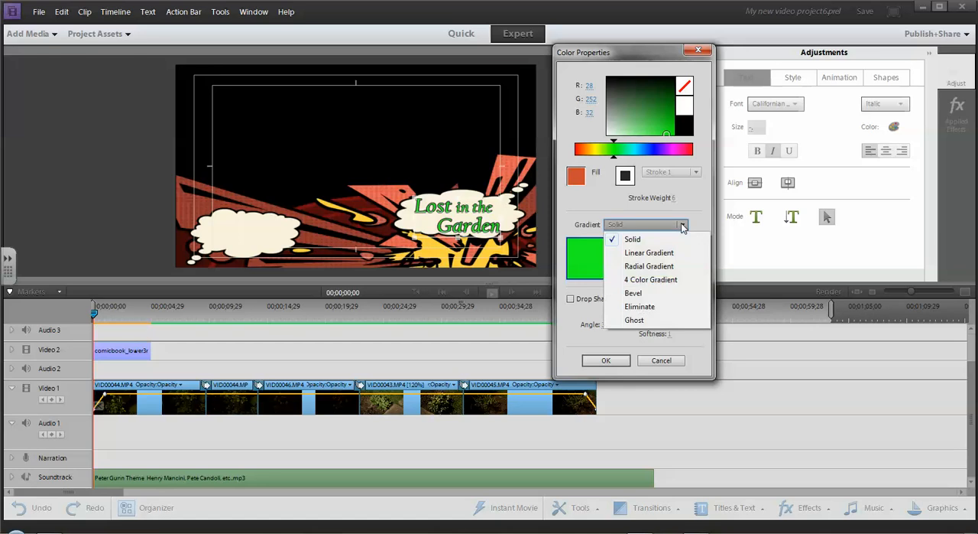
left_click(646, 255)
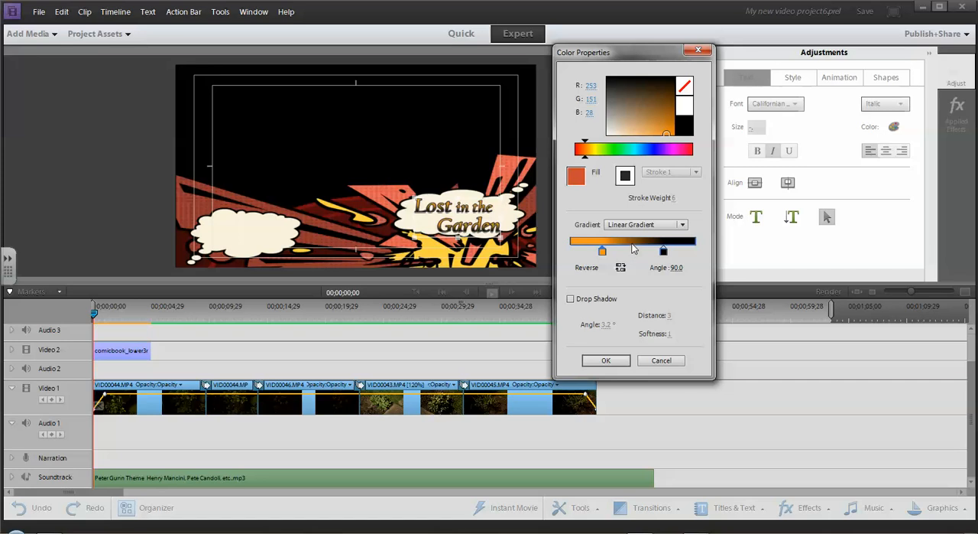
left_click_drag(603, 252, 577, 255)
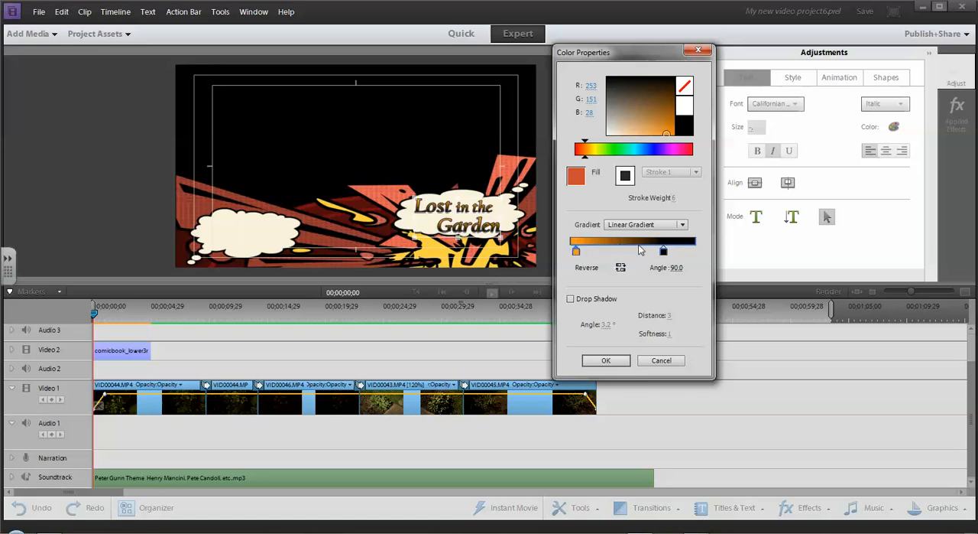
left_click_drag(663, 252, 686, 253)
Color the linear gradient's end stop red (RGB 219, 15, 56) and its start stop blue-violet (RGB 88, 28, 252).
left_click(668, 118)
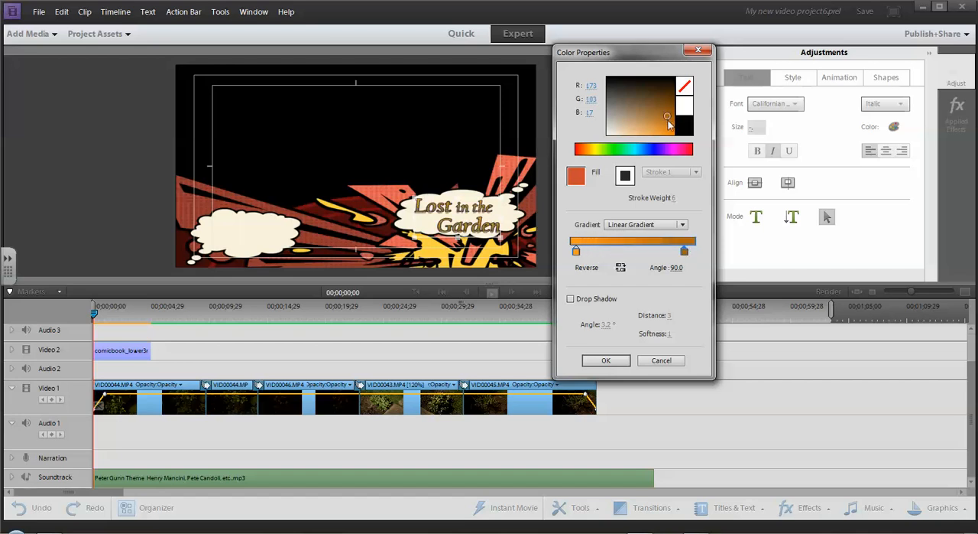
left_click(687, 150)
left_click(670, 128)
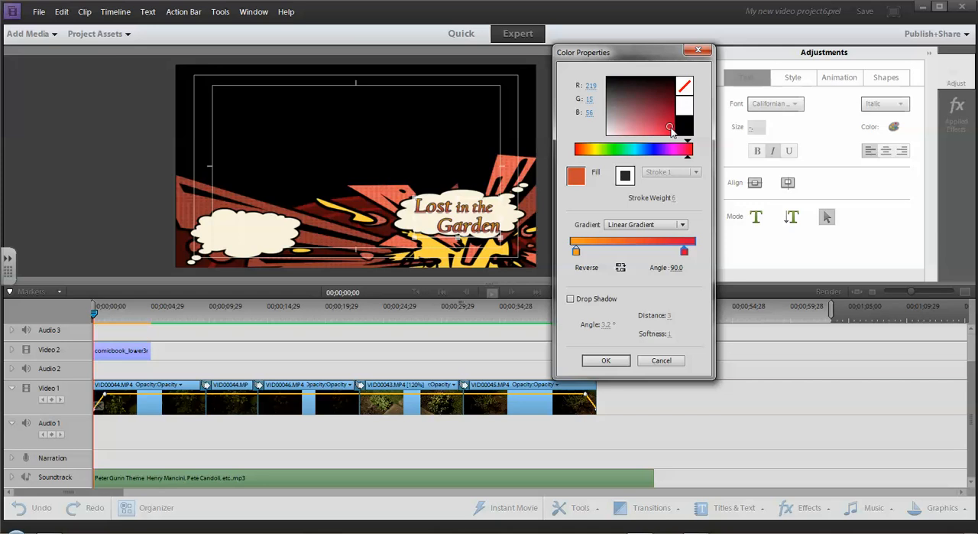
left_click(576, 252)
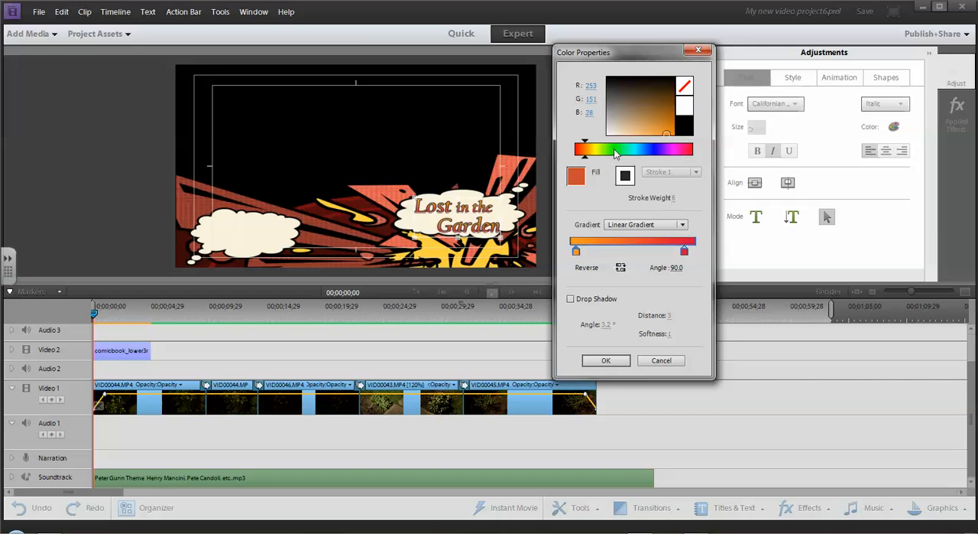
left_click(659, 151)
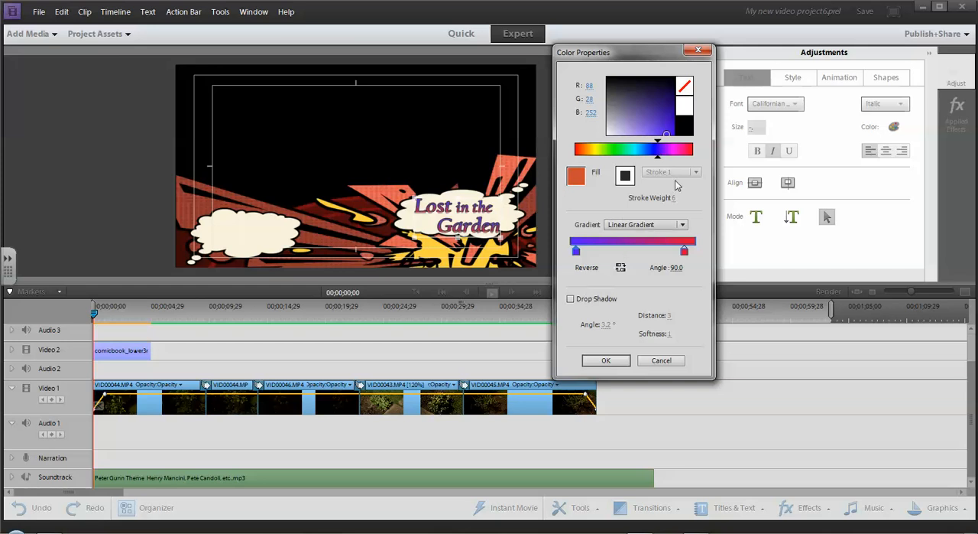
Apply a 4 Color Gradient to the title's fill and color the gradient's lower-left corner green (RGB 27, 178, 27).
left_click(680, 225)
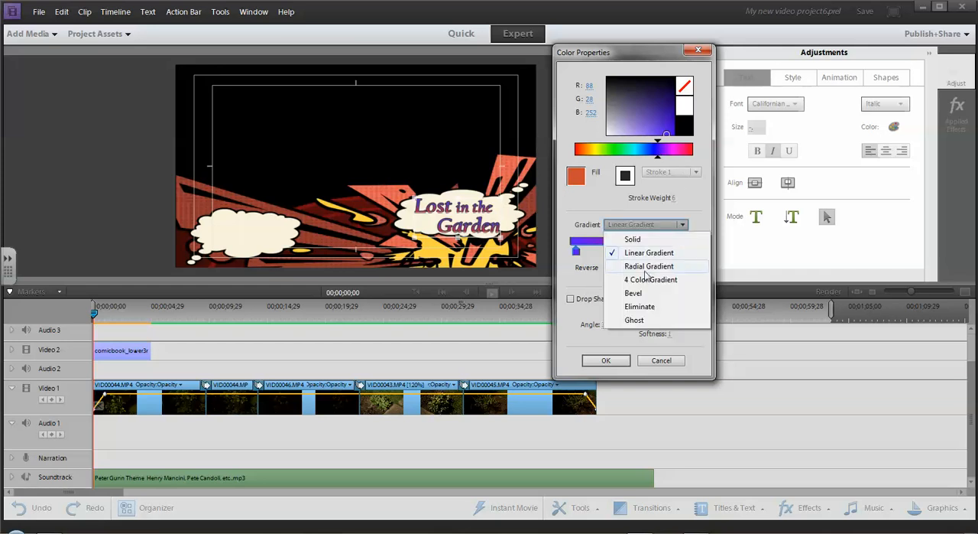
left_click(643, 279)
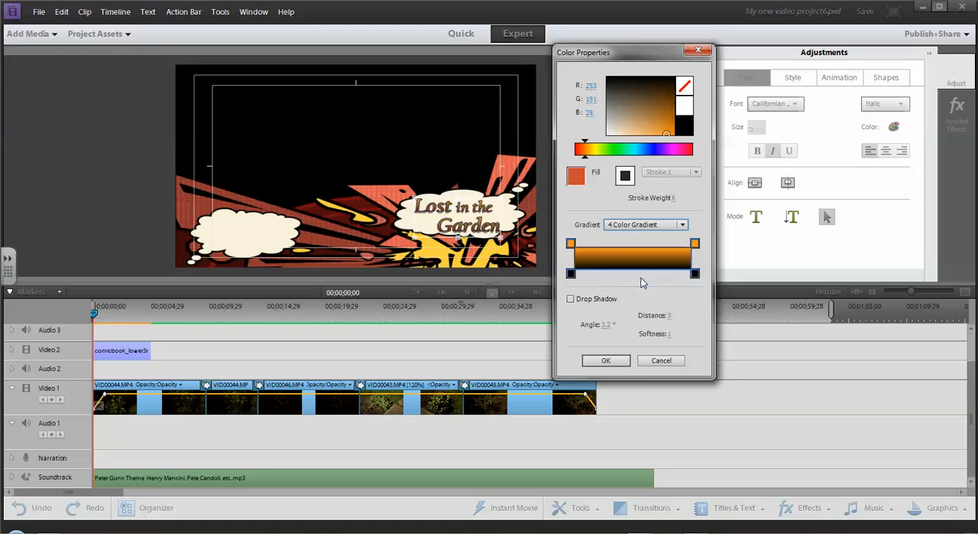
left_click(571, 272)
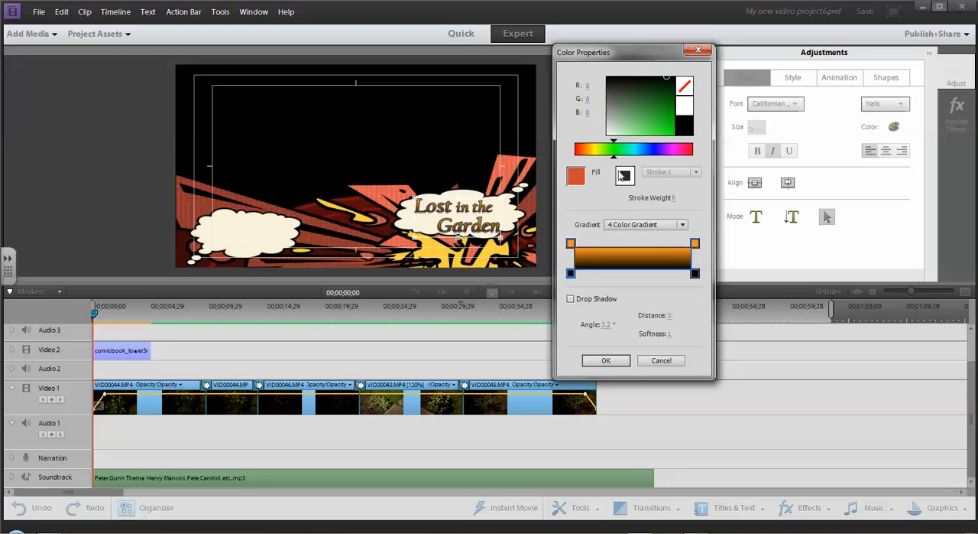
left_click(663, 119)
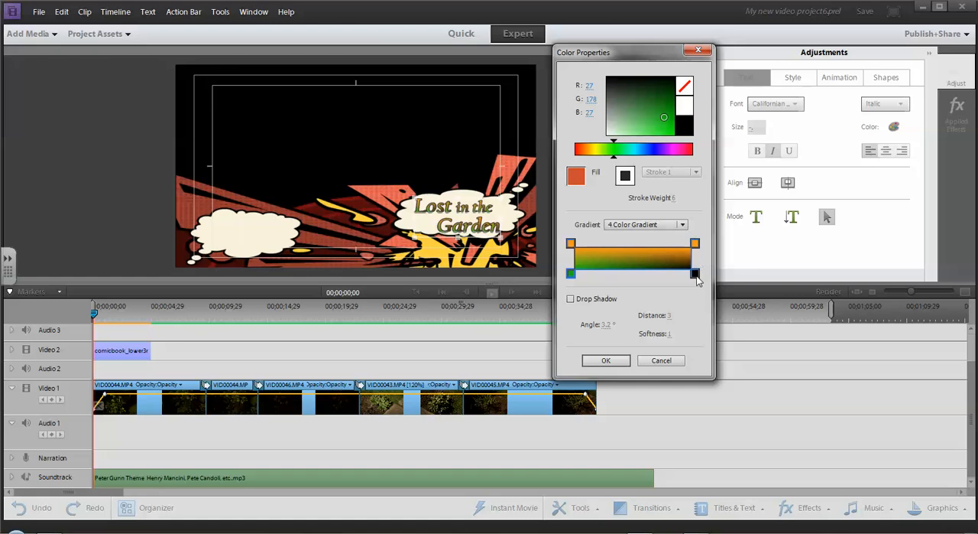
Color the four-color gradient's lower-right corner pink and its upper-right corner dark yellow (RGB 181, 171, 31).
left_click(695, 273)
left_click(678, 150)
left_click(662, 121)
left_click(695, 244)
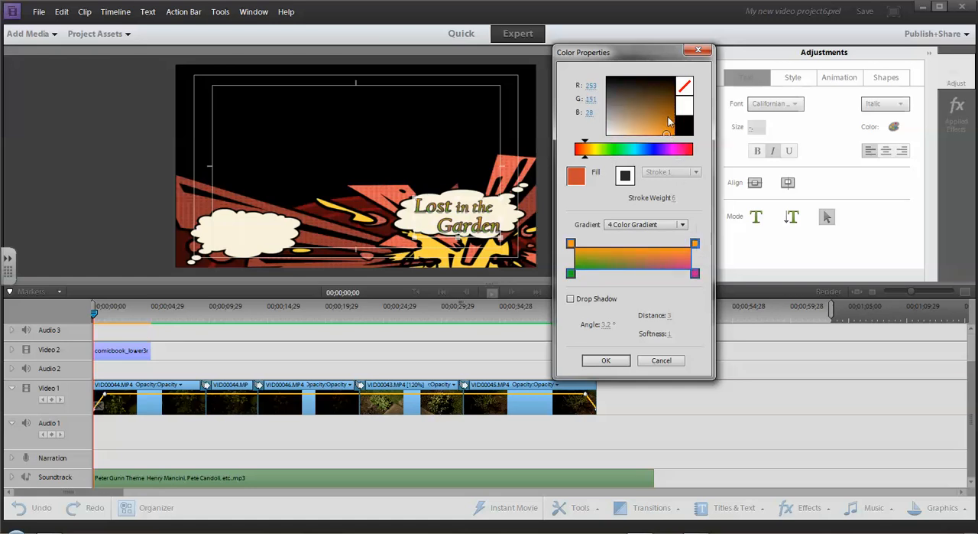
left_click(593, 149)
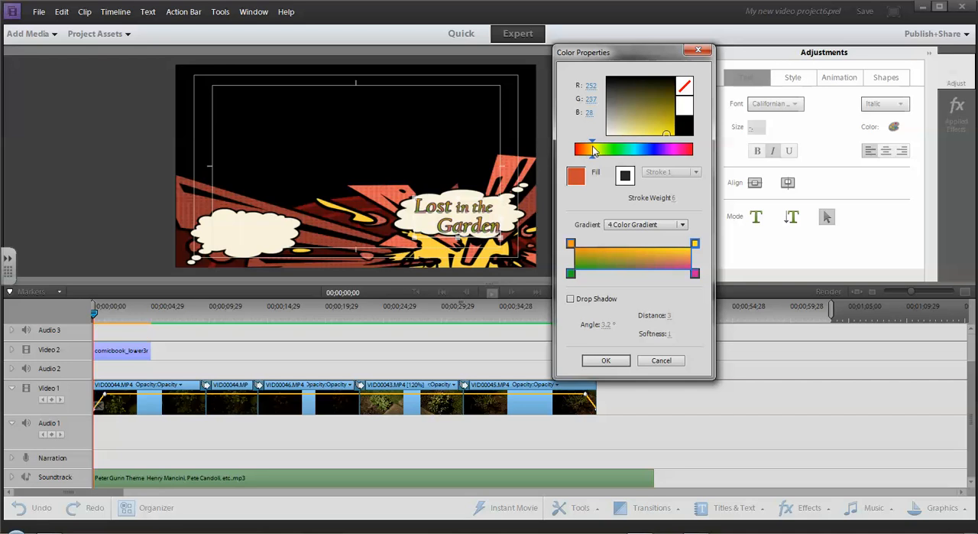
left_click(663, 117)
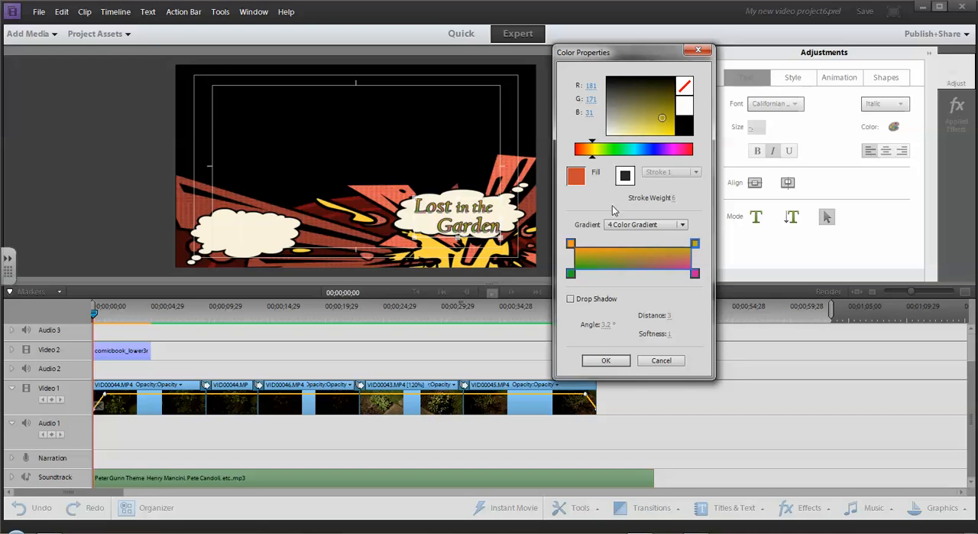
Try a Radial Gradient with both color stops moved close together near the middle, and switch the fill back to Linear Gradient.
left_click(683, 224)
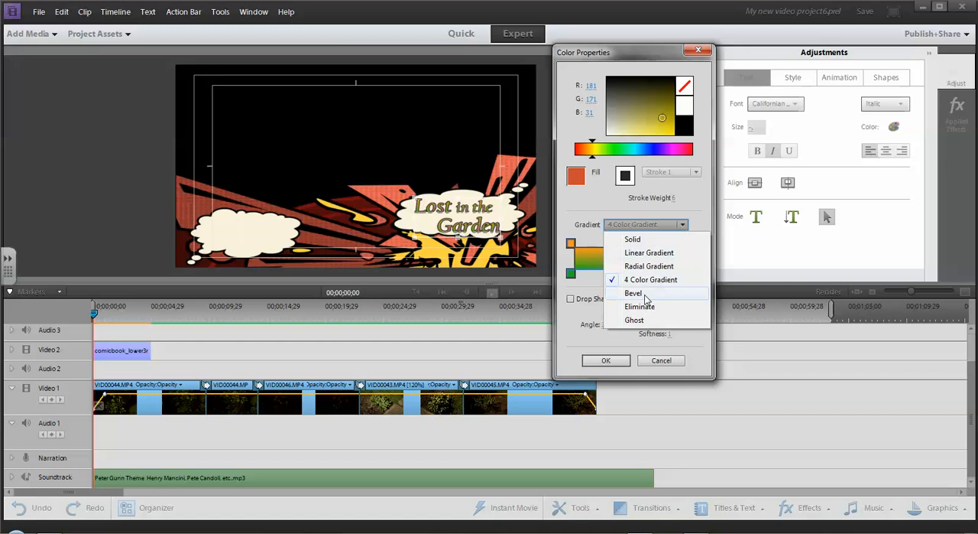
left_click(634, 267)
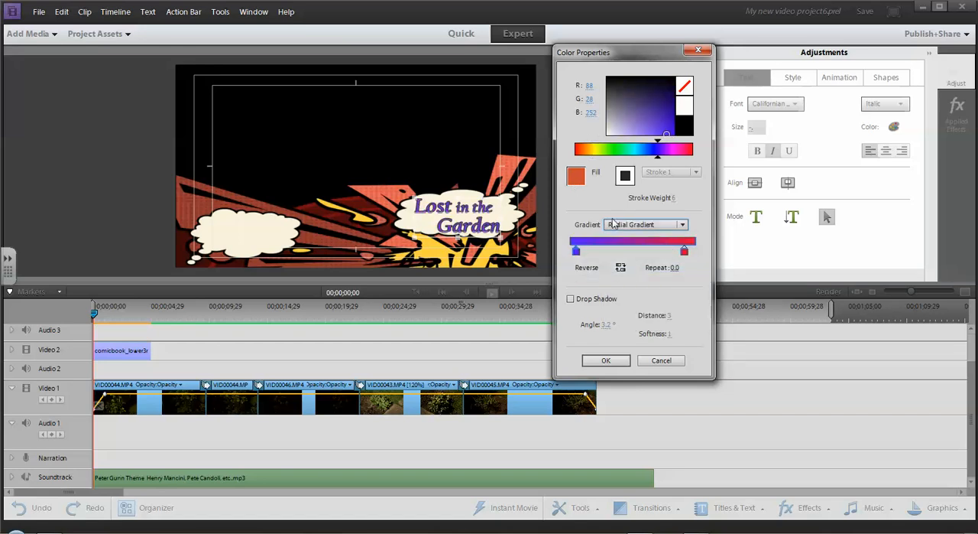
left_click_drag(578, 252, 621, 256)
left_click_drag(684, 253, 635, 252)
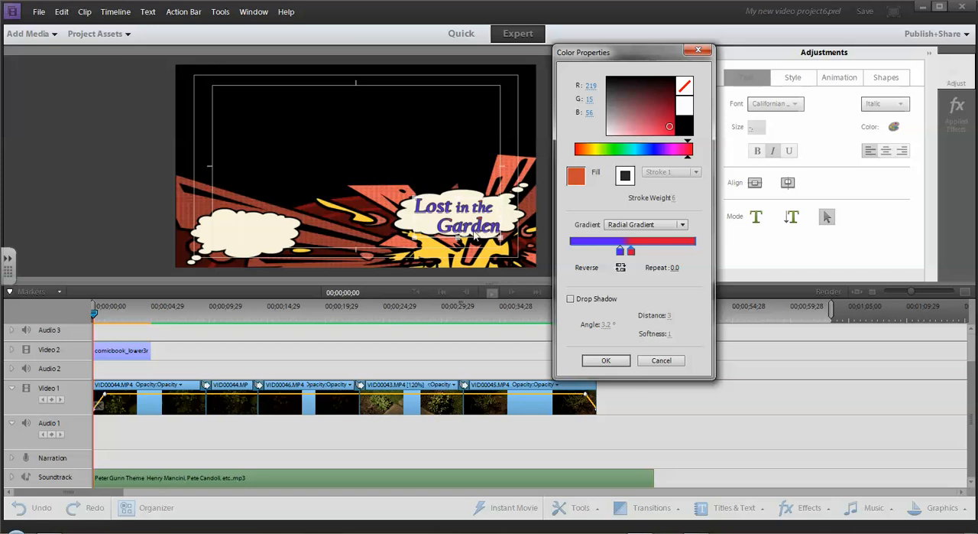
left_click(682, 224)
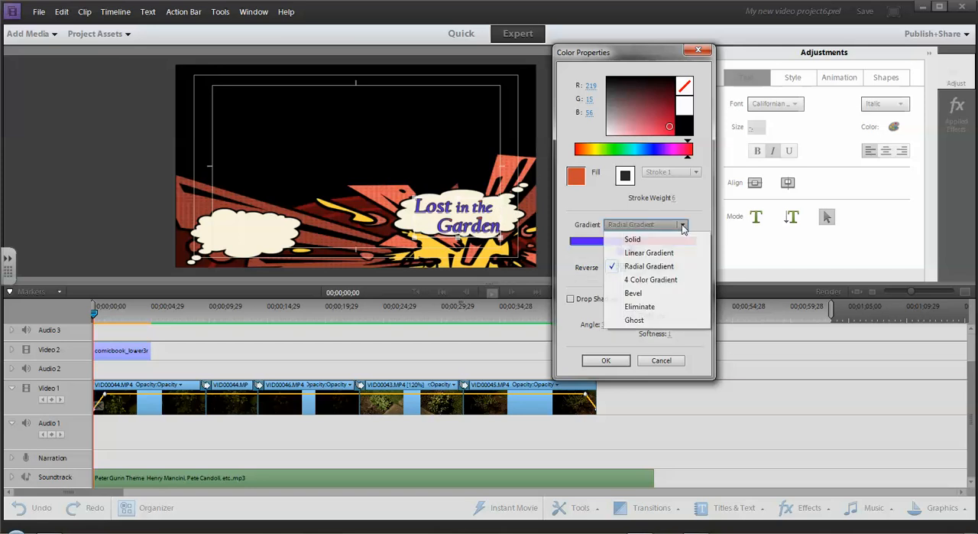
left_click(649, 252)
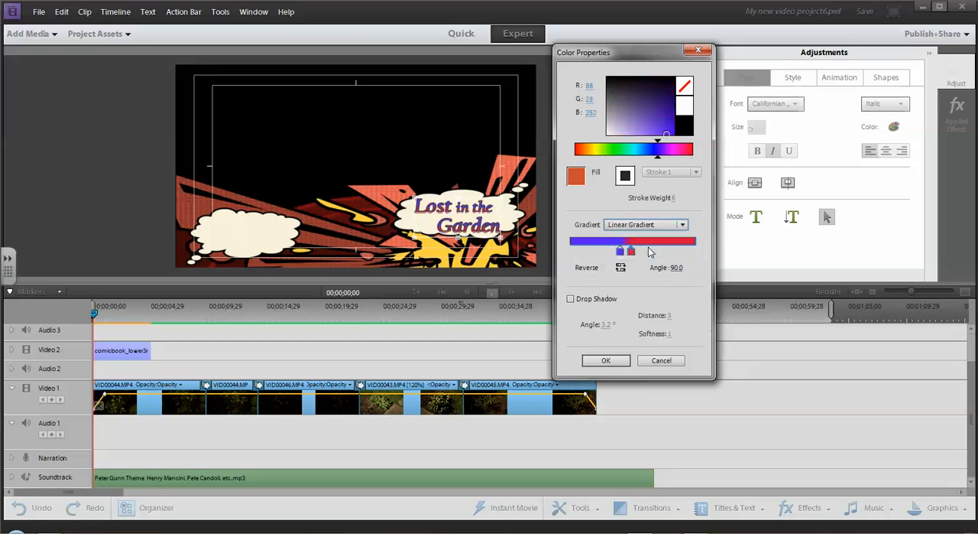
Switch the "Lost in the Garden" fill to 4 Color Gradient, try the drop shadow option on and off, and accept the color properties.
left_click_drag(620, 252, 679, 256)
left_click(683, 224)
left_click(655, 281)
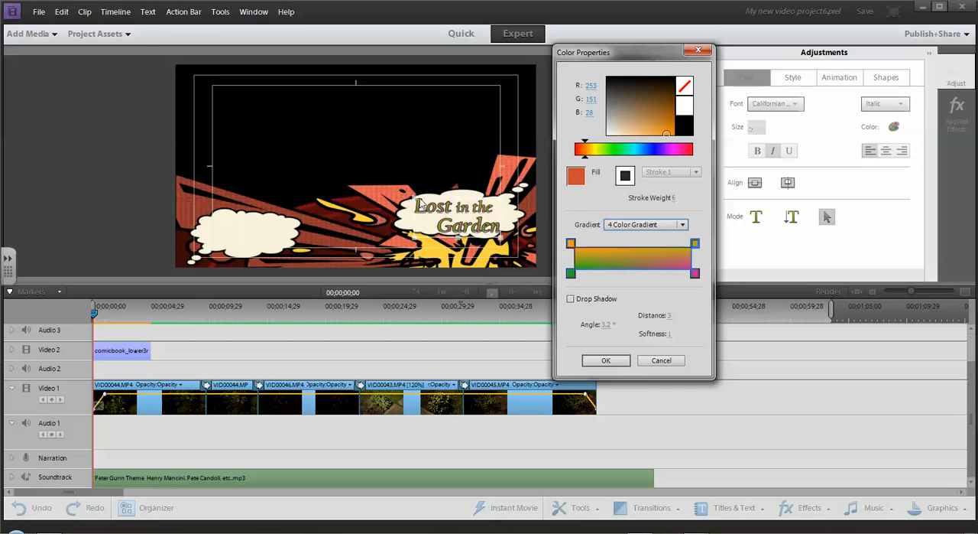
left_click(571, 299)
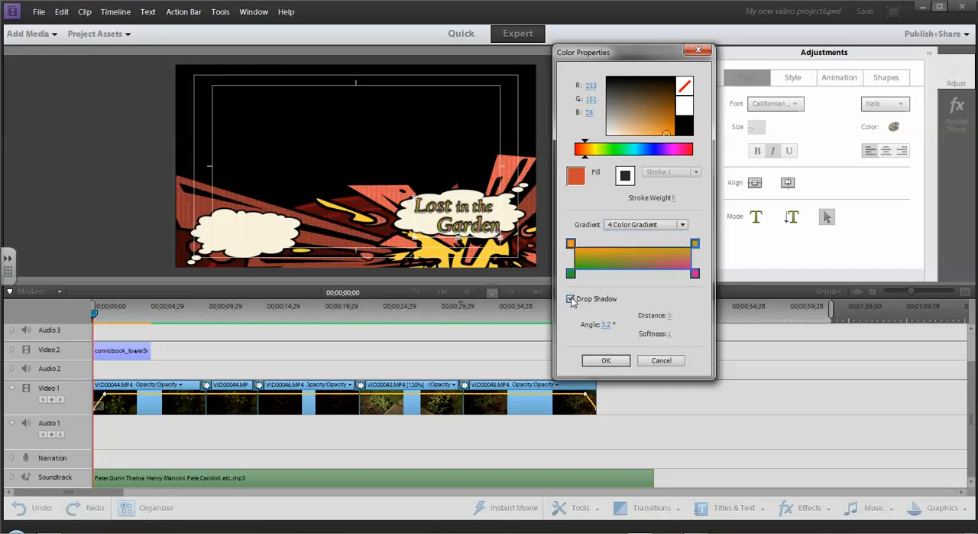
left_click(571, 299)
left_click(605, 360)
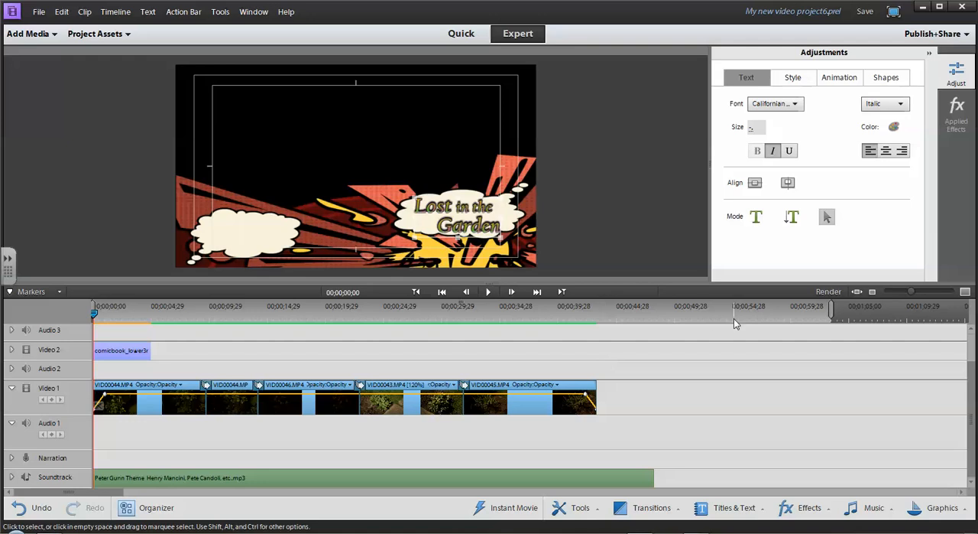
Render the timeline and reopen the comic-book title on Video 2 for editing.
left_click(829, 292)
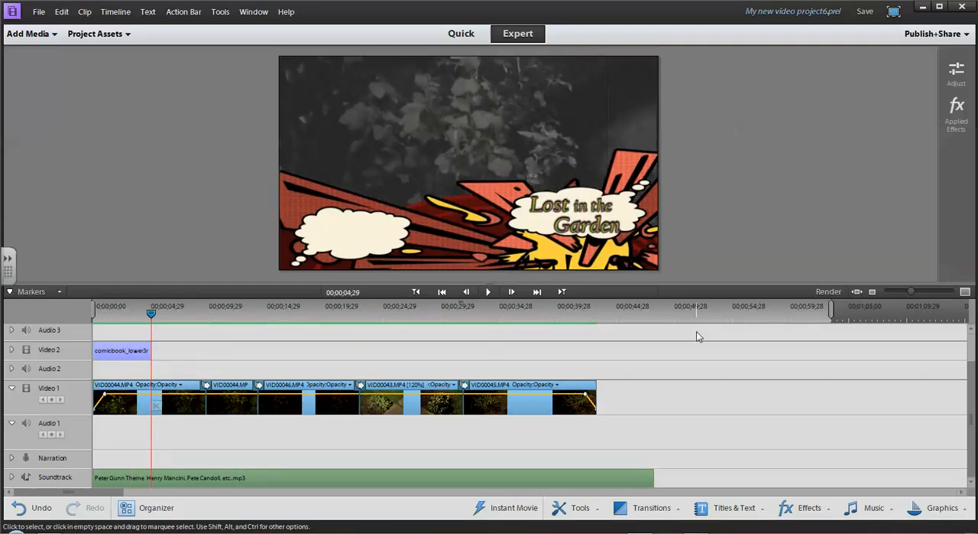
left_click_drag(177, 349, 205, 352)
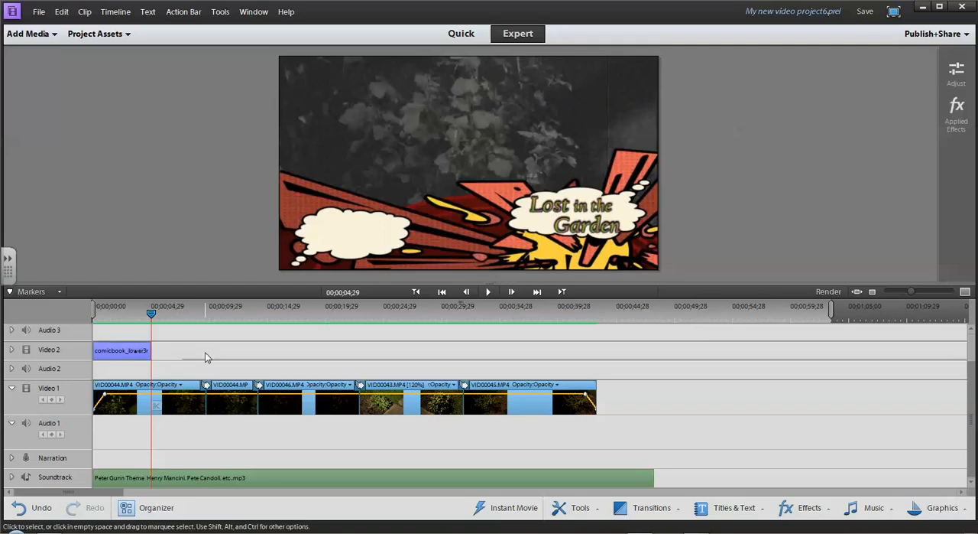
double_click(134, 351)
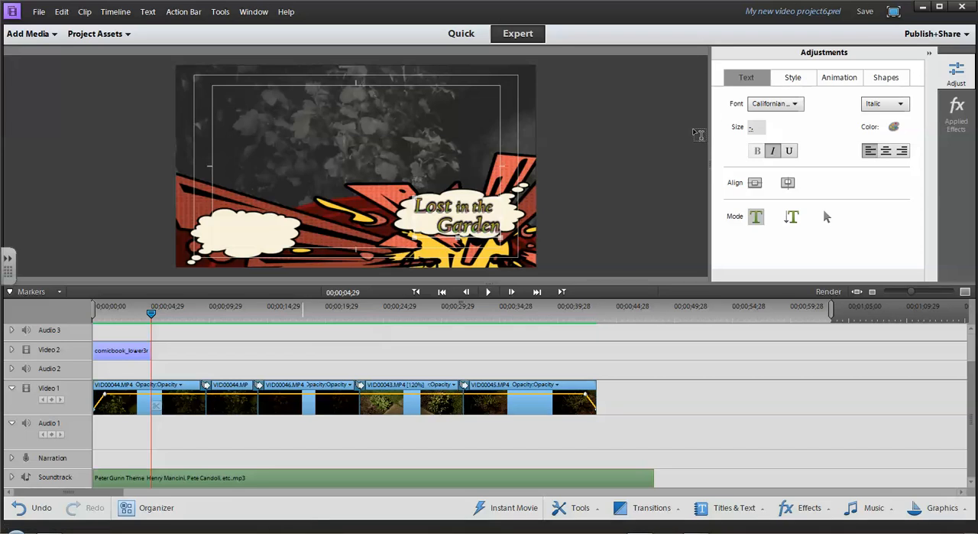
Try vertical text beginning "West" near the title's upper-left corner, and delete that text block.
left_click(756, 219)
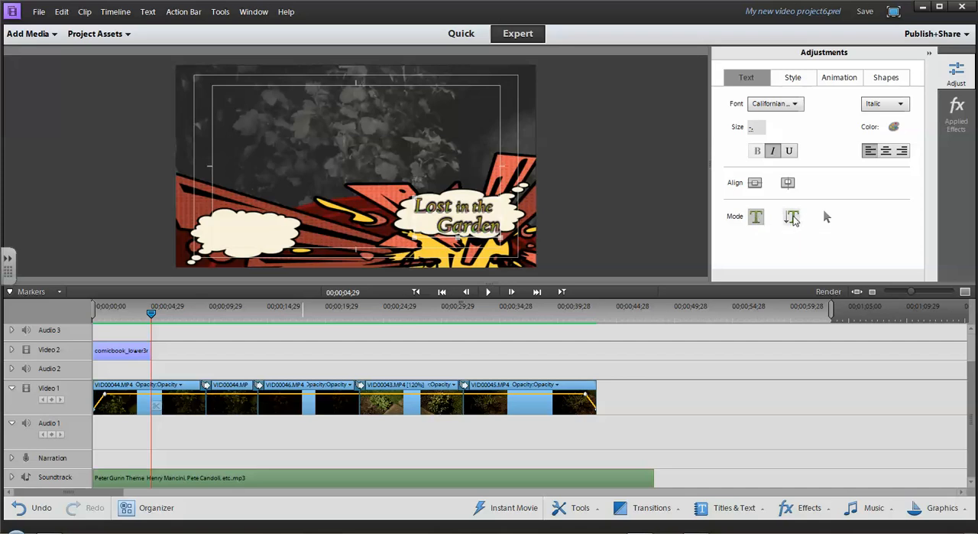
left_click(792, 218)
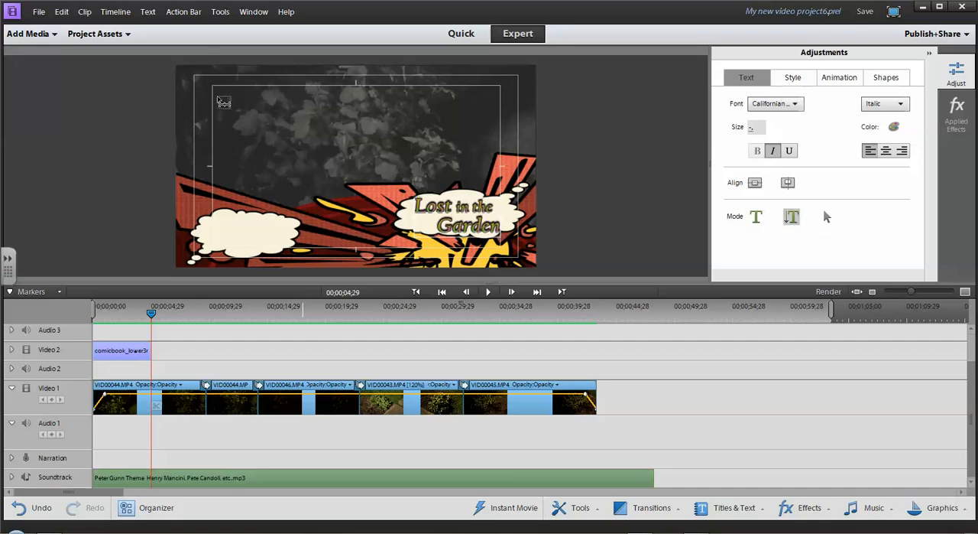
left_click(224, 99)
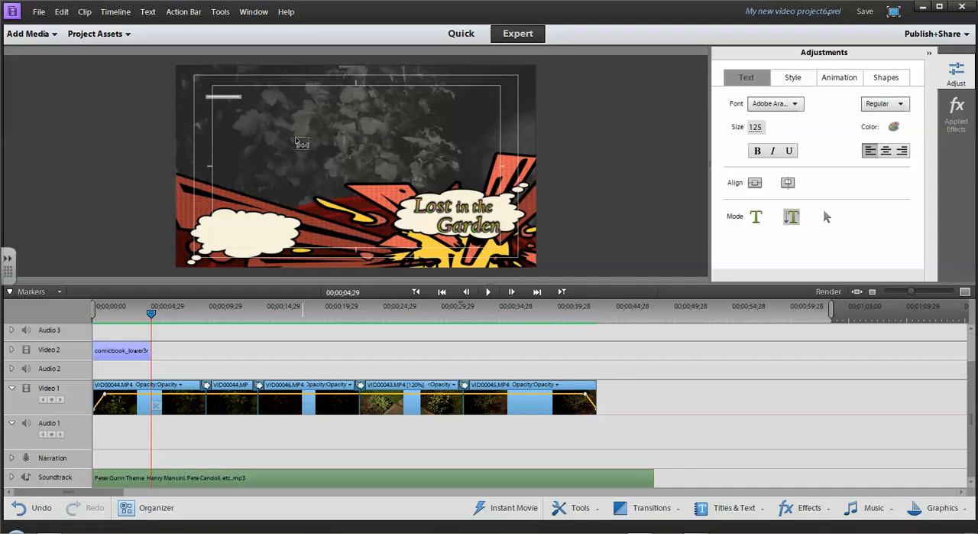
type("We l")
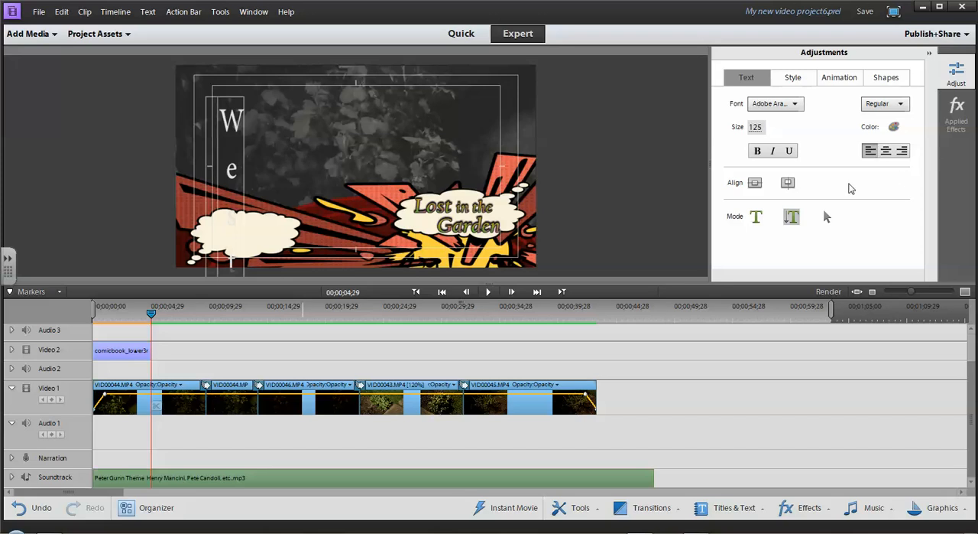
left_click(826, 217)
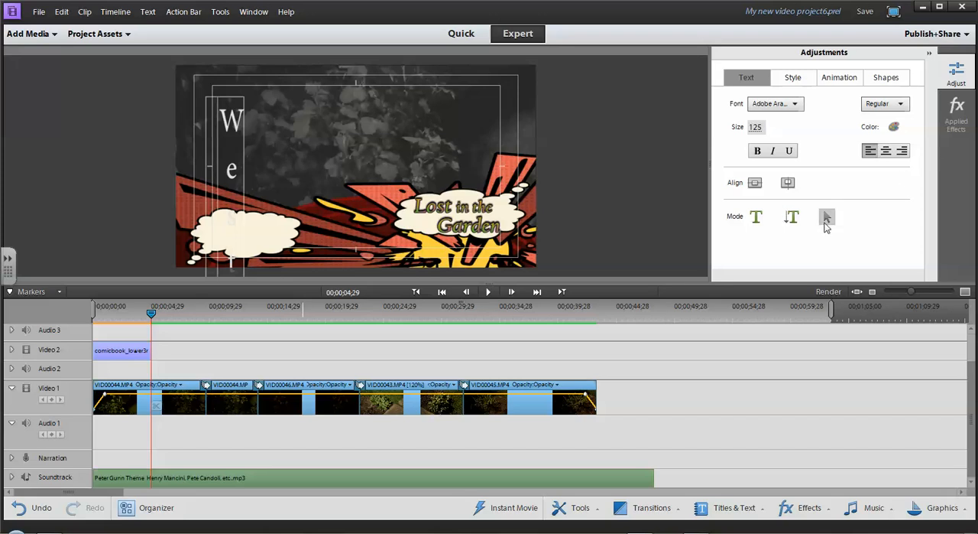
left_click(243, 111)
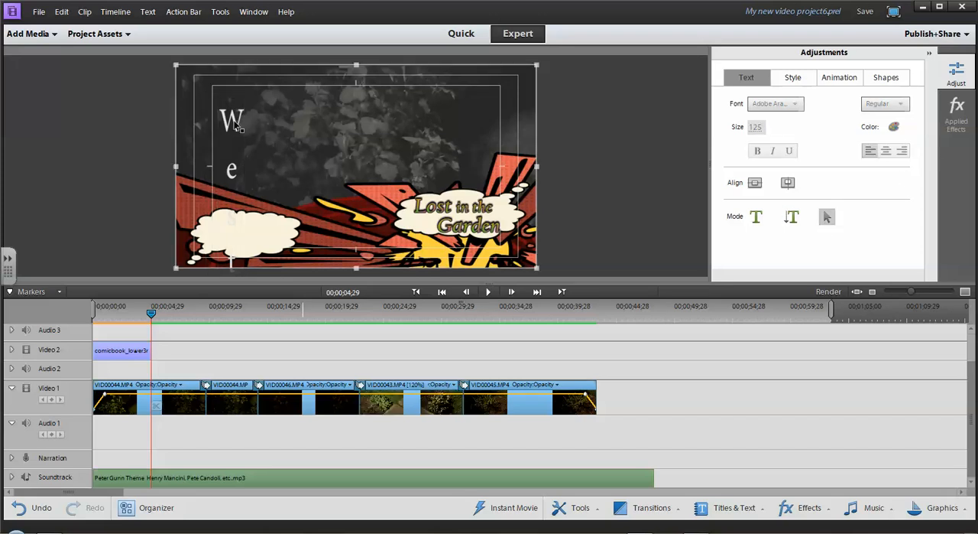
left_click(238, 126)
key("Delete")
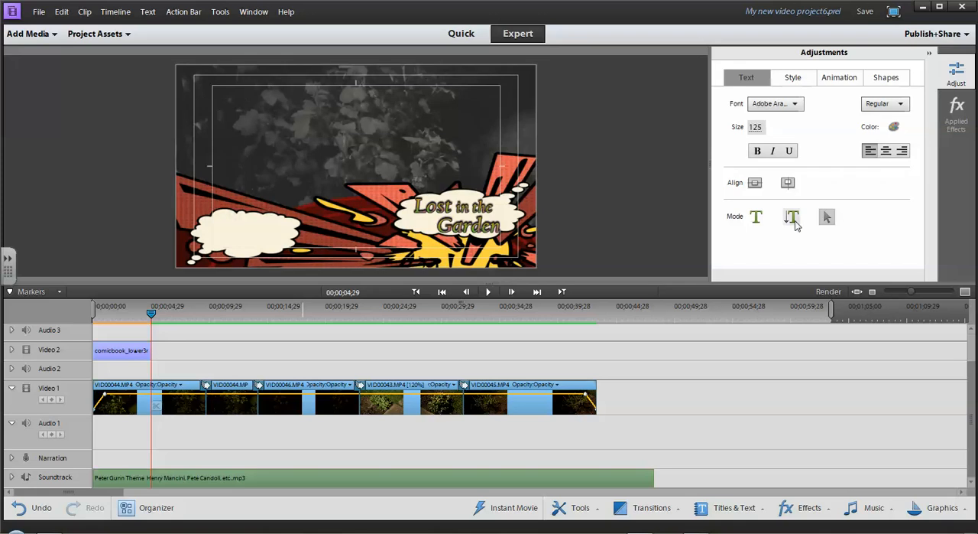
Add horizontal text reading "Westwood Films" along the top of the title frame.
left_click(756, 217)
left_click(227, 90)
type("W")
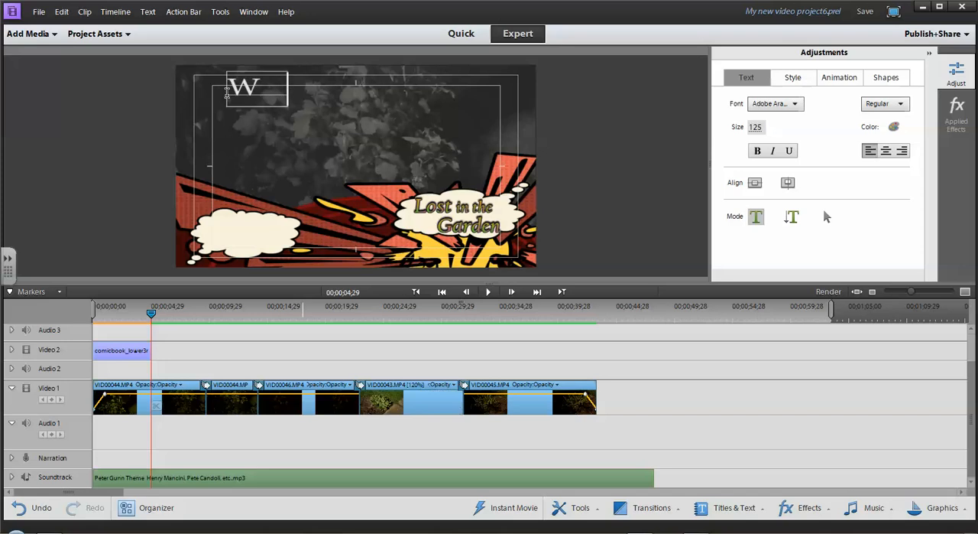
type("estwood")
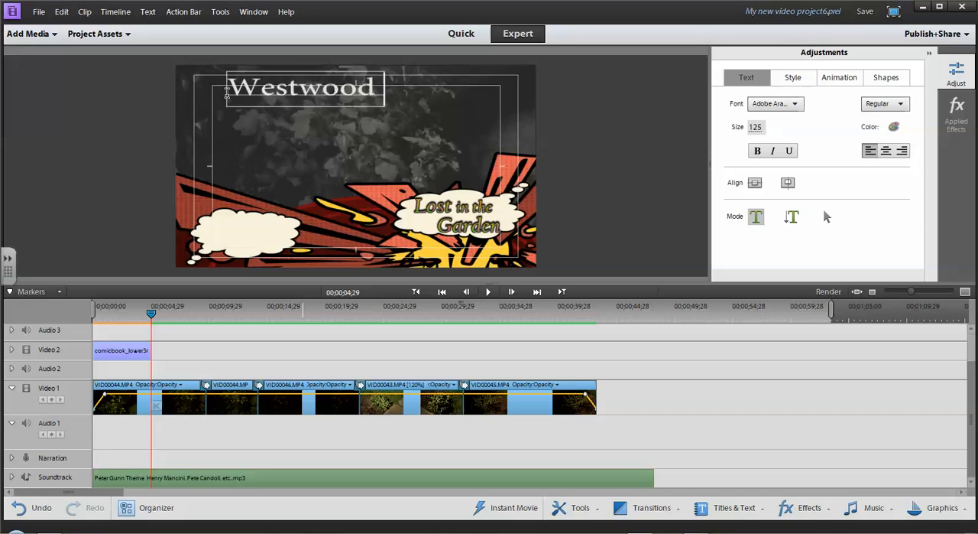
type(" Films")
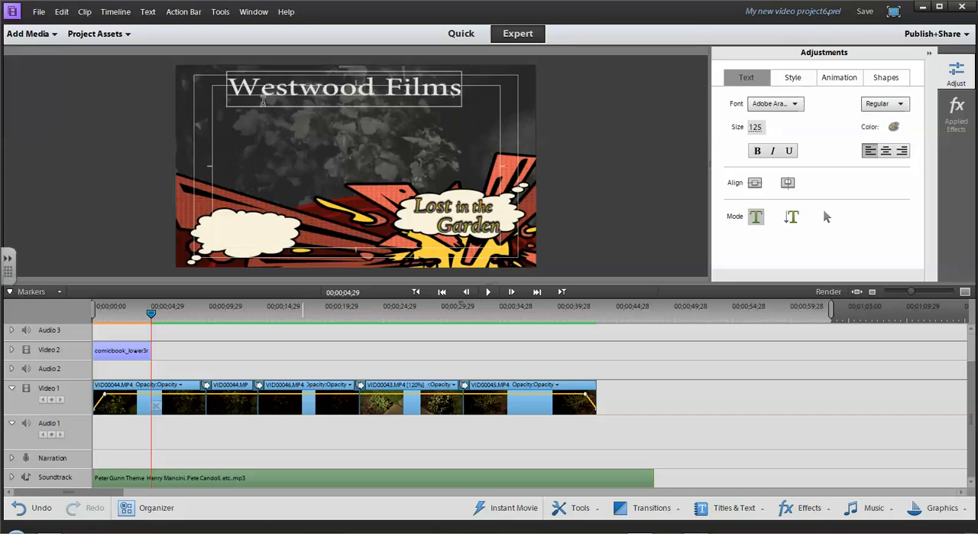
Give the "Westwood Films" text a linear gradient from green to blue (RGB 50, 25, 194) and enable its drop shadow.
left_click(895, 126)
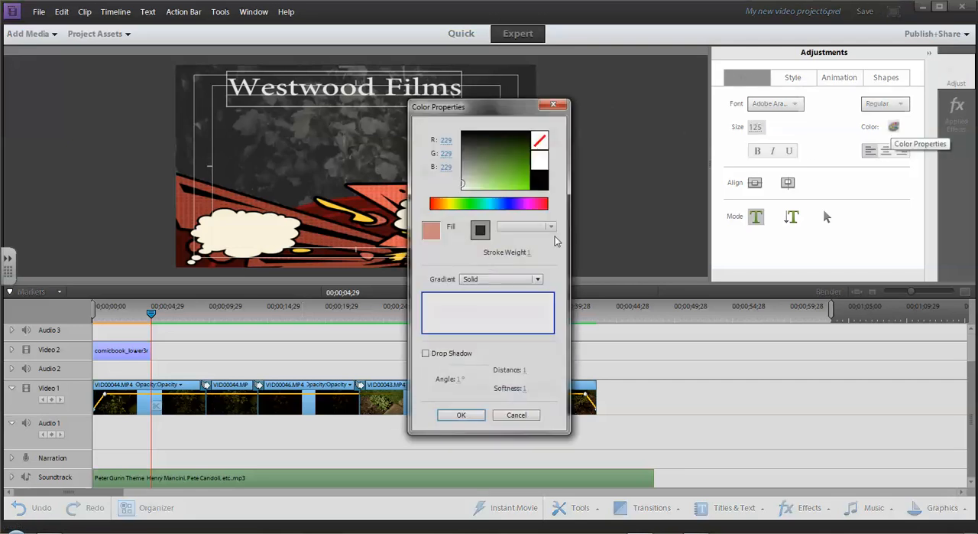
left_click(469, 278)
left_click(493, 309)
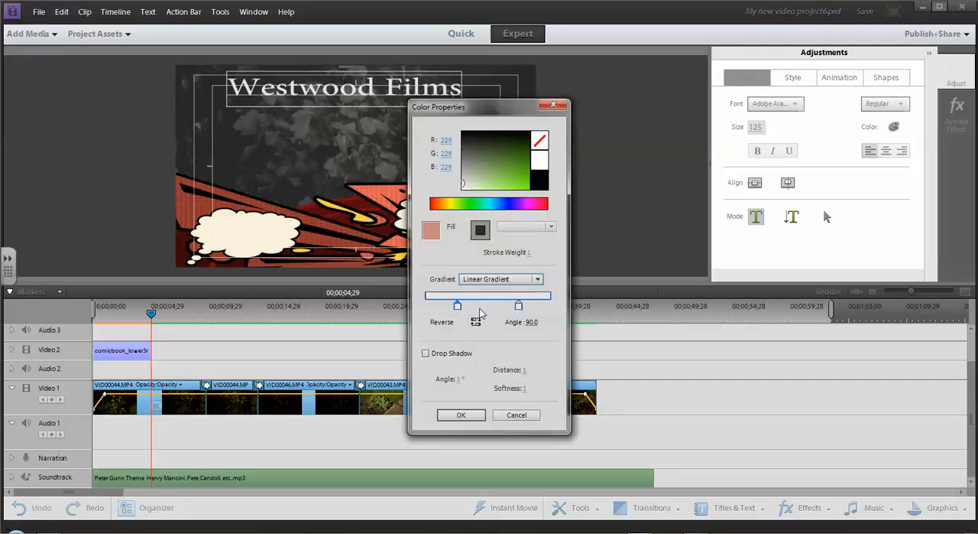
left_click(512, 170)
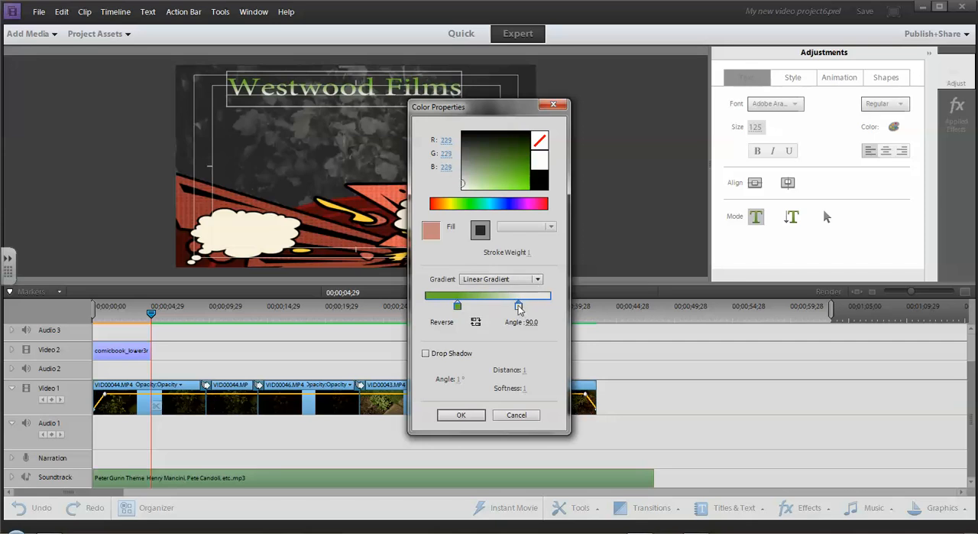
left_click(512, 205)
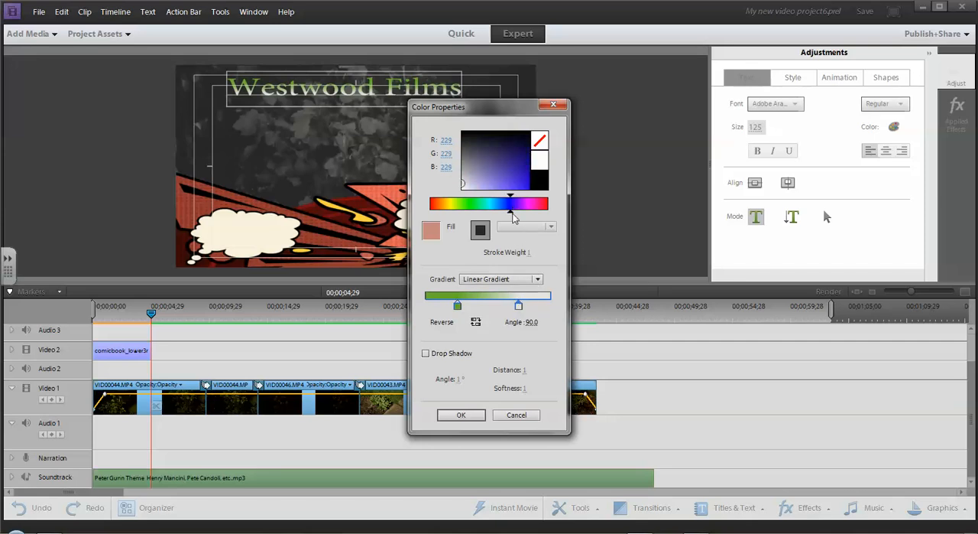
left_click(520, 178)
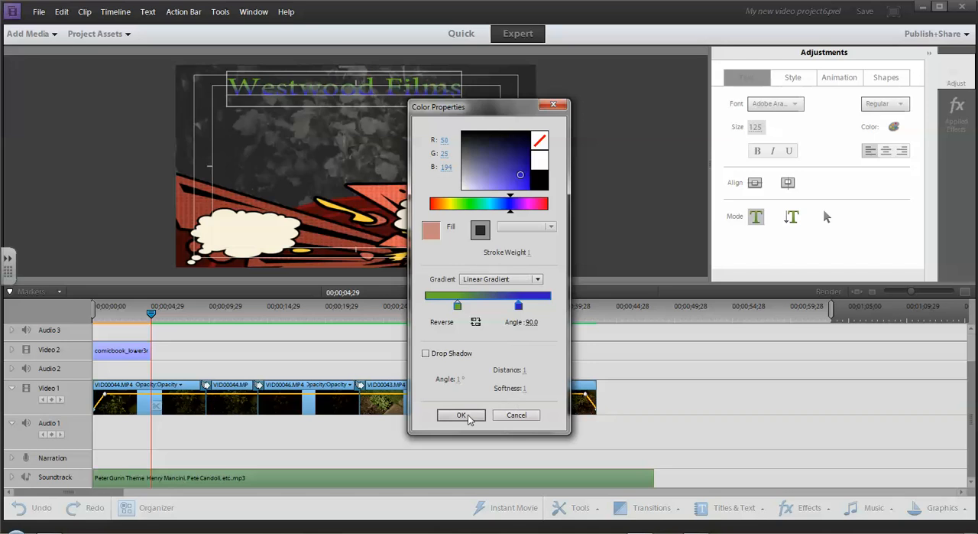
left_click(426, 354)
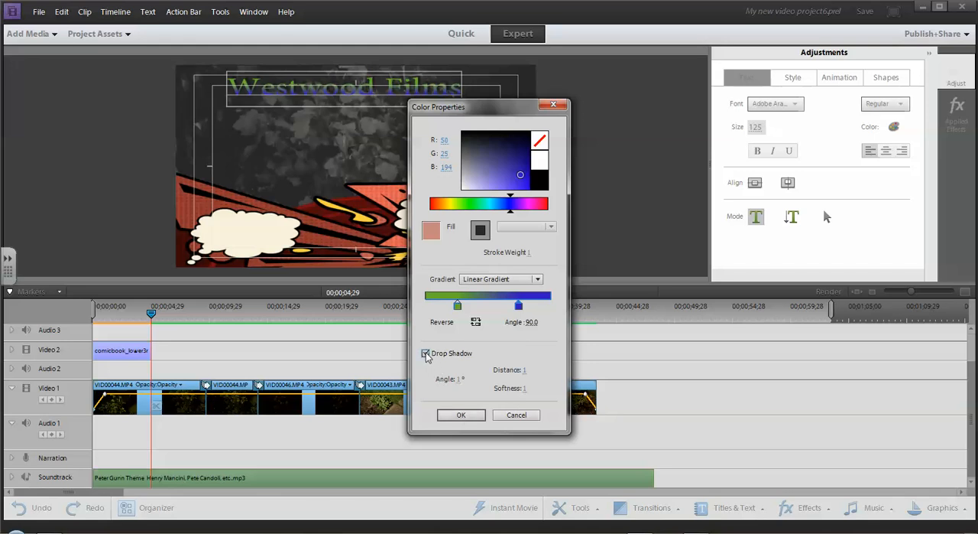
left_click(466, 415)
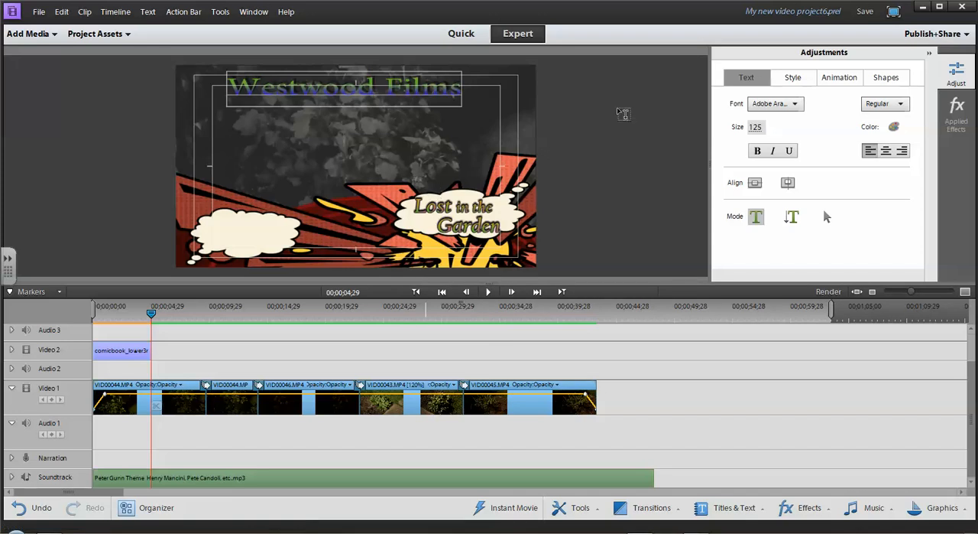
Recolor the start stop of the "Westwood Films" linear gradient golden yellow.
left_click(894, 127)
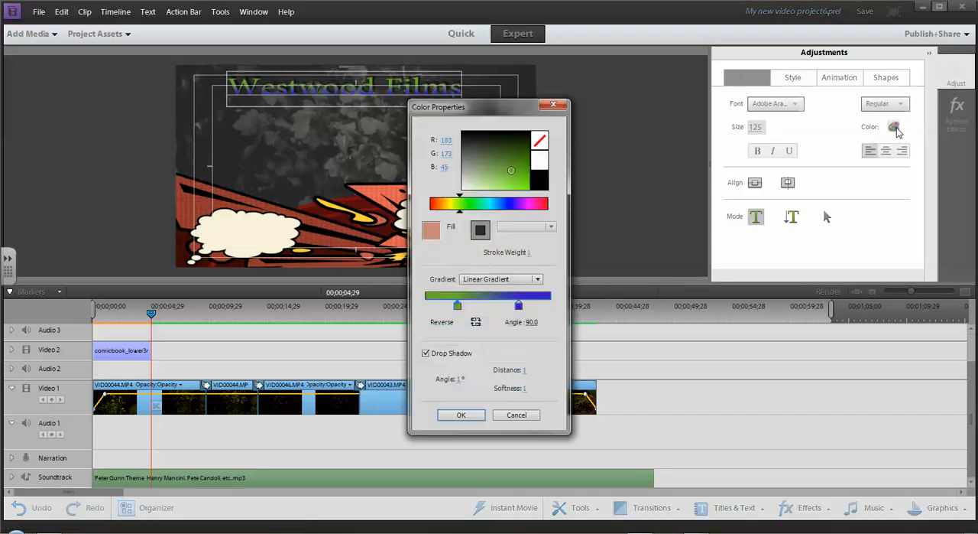
left_click(450, 202)
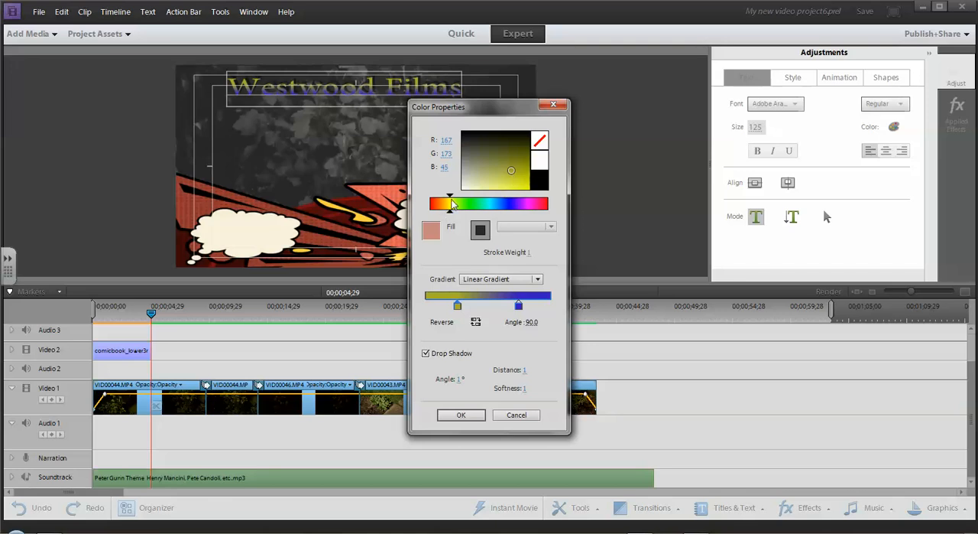
left_click_drag(451, 200, 447, 200)
left_click_drag(522, 173, 521, 185)
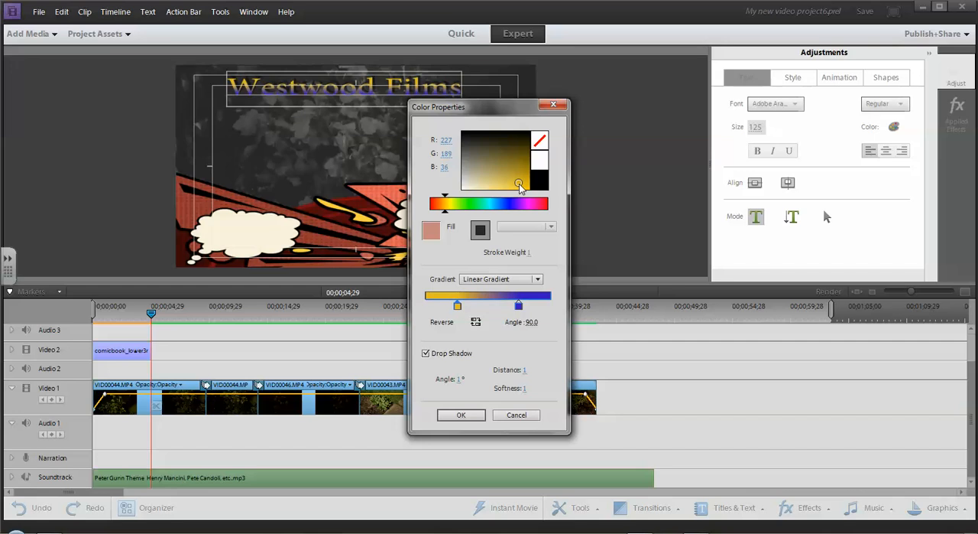
left_click_drag(519, 181, 518, 178)
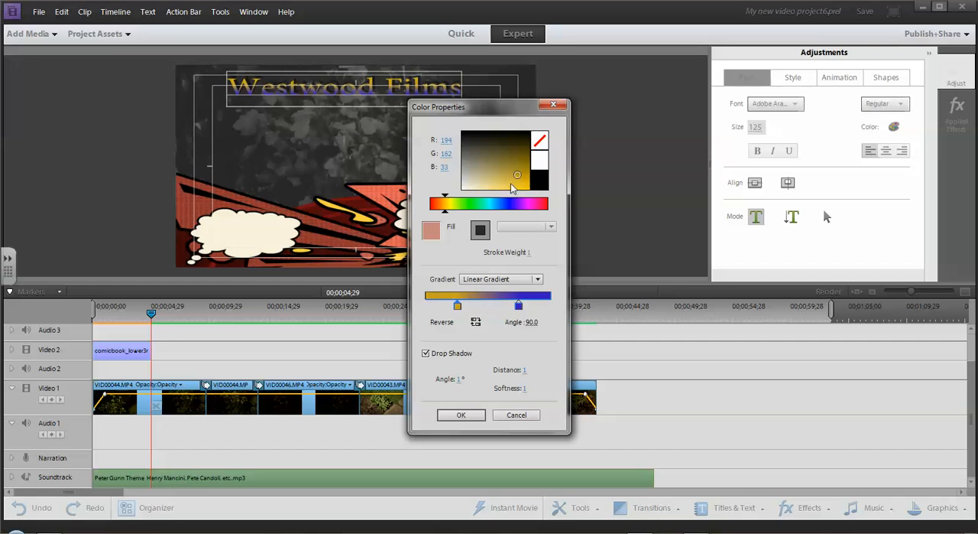
left_click(514, 180)
Color the gradient's end stop orange (RGB 194, 112, 25) and accept the color properties.
left_click(519, 305)
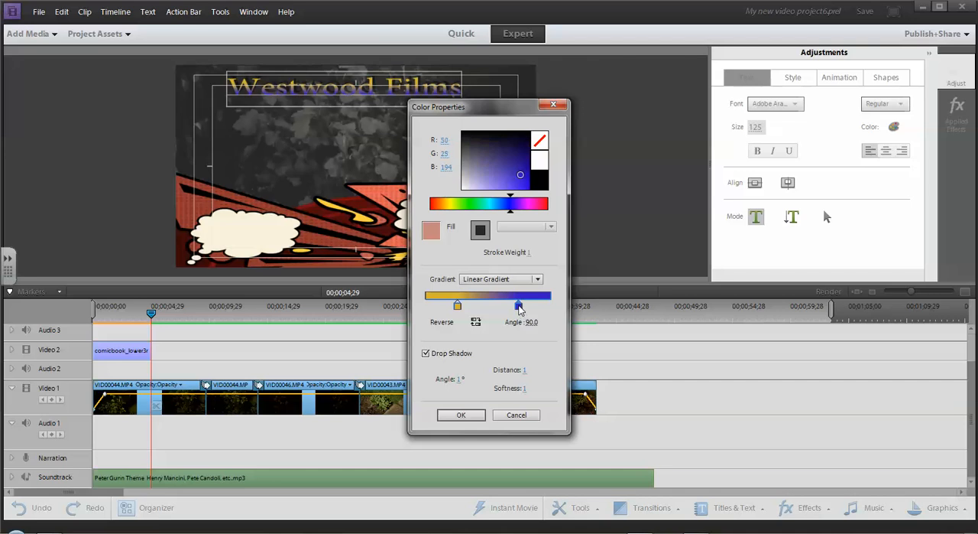
left_click(439, 205)
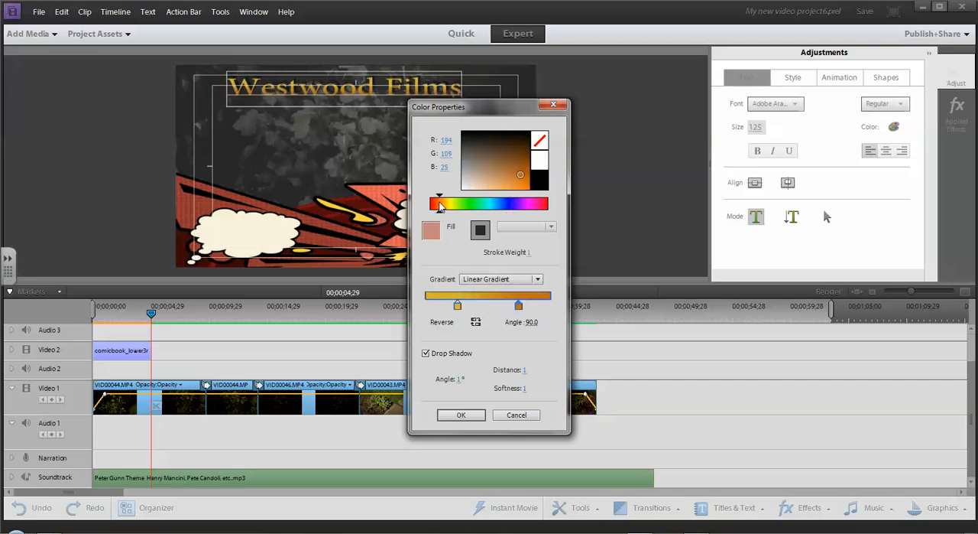
left_click(537, 204)
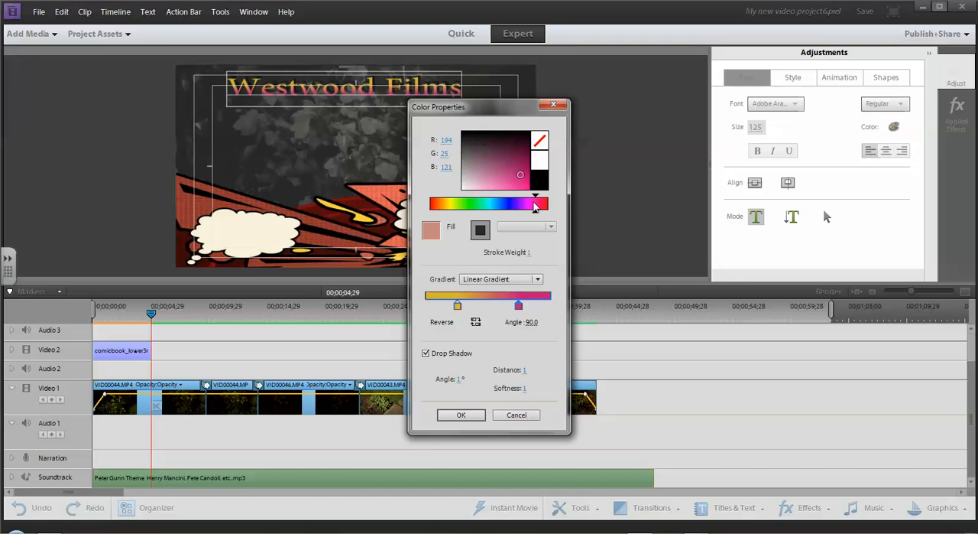
left_click(440, 208)
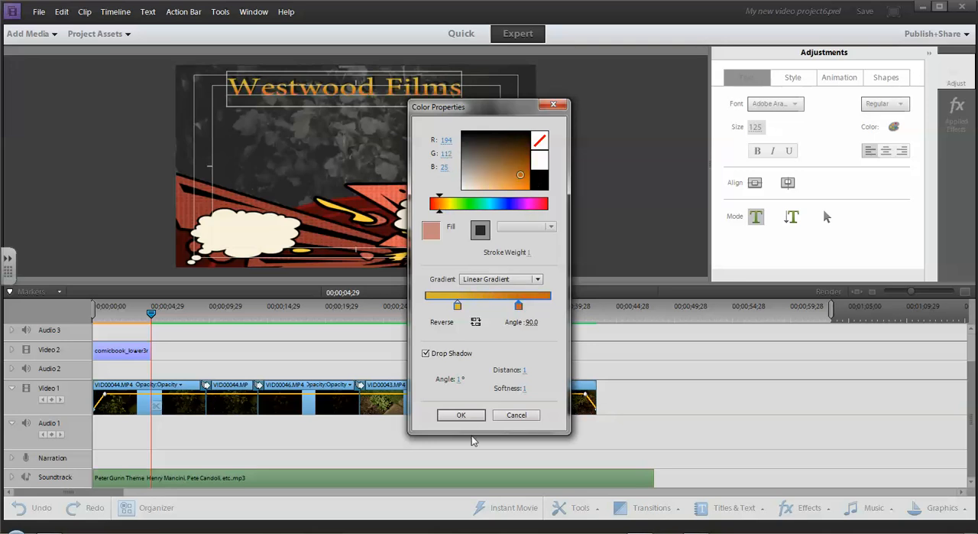
left_click(461, 414)
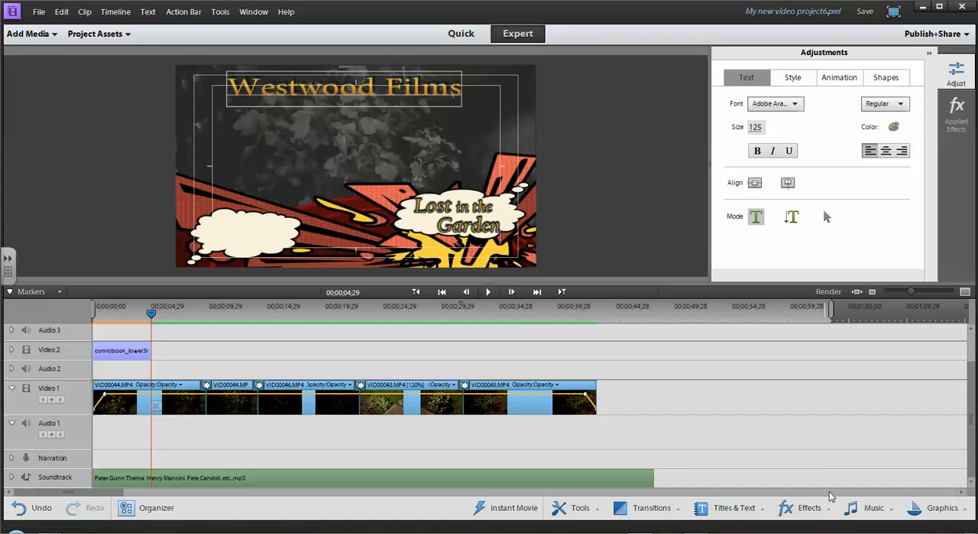
Add the Comicbook_Credits title to Video 2 right after the last video clip and move the playhead onto it at 00;00;45;09.
left_click(748, 508)
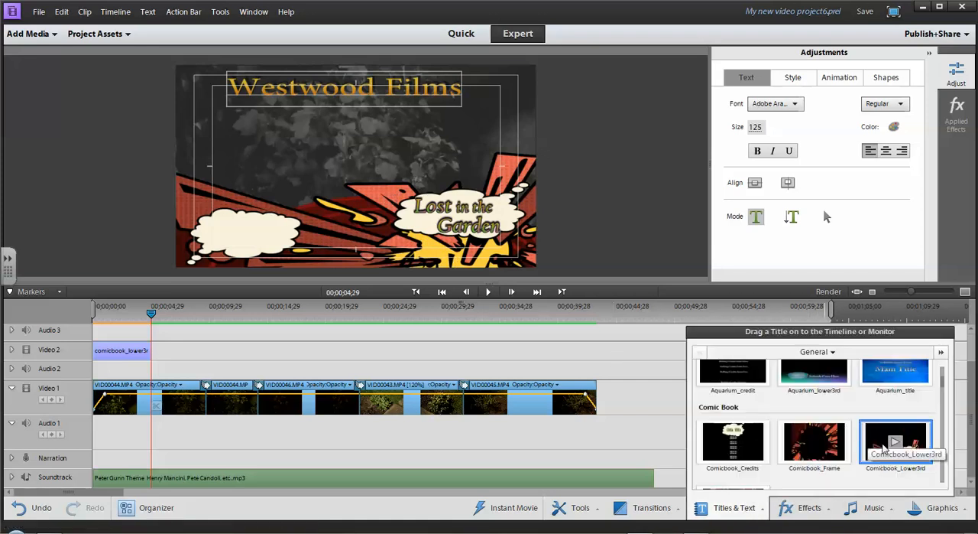
left_click_drag(753, 450, 600, 364)
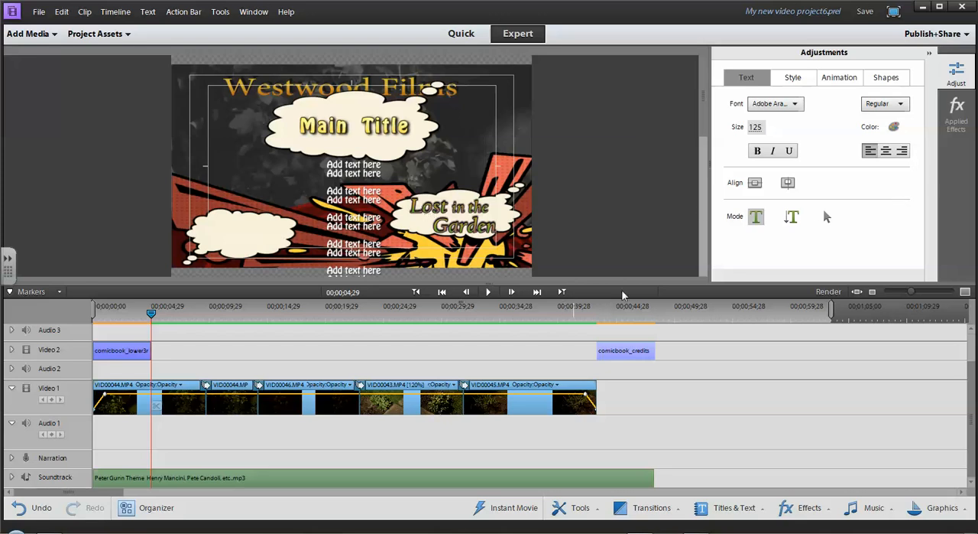
left_click(623, 314)
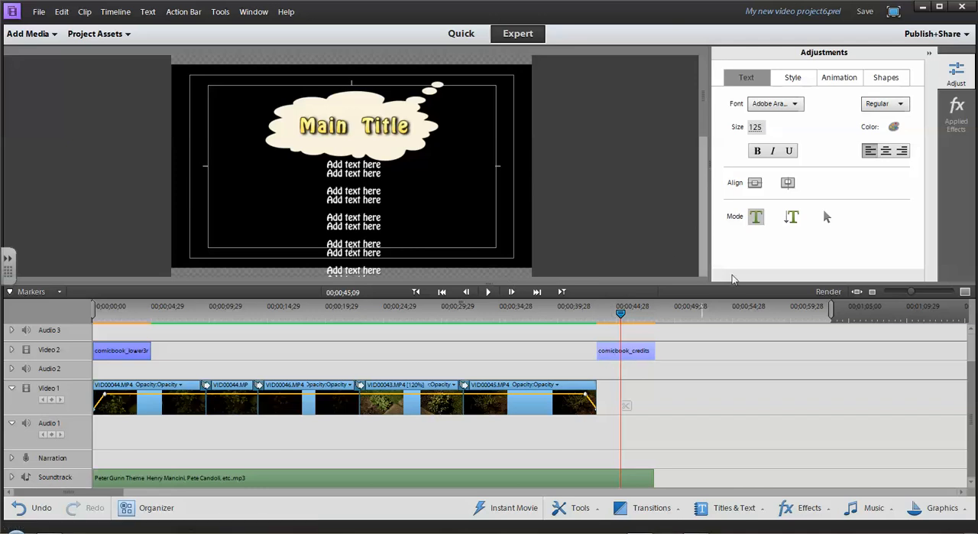
Replace the "Main Title" text in the credits title with "Lost in the Garden".
left_click(403, 122)
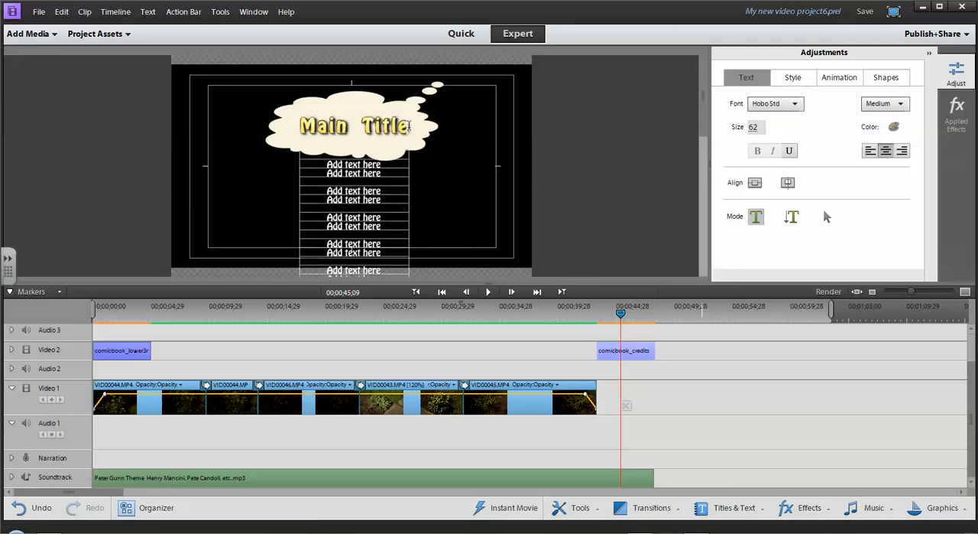
left_click_drag(410, 127, 304, 133)
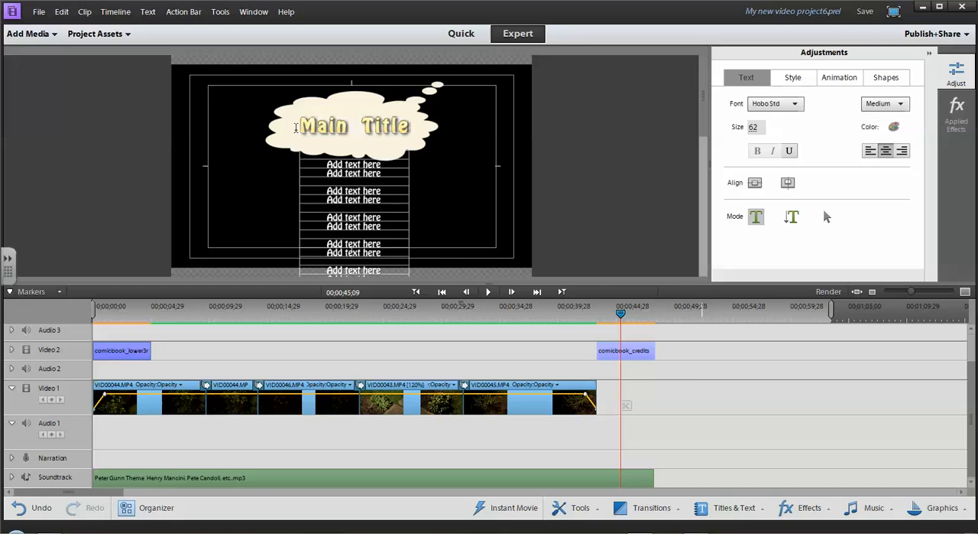
type("Lost i")
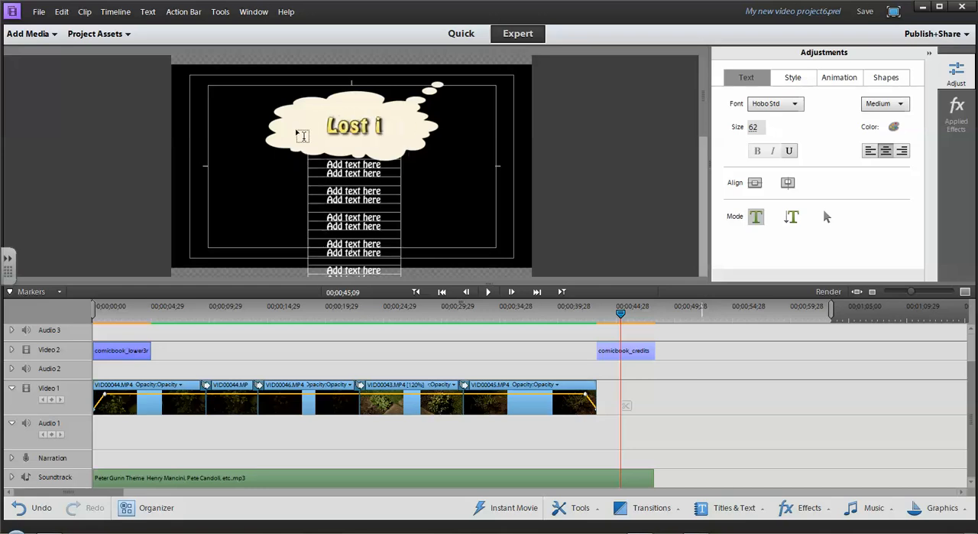
type("n the Garden")
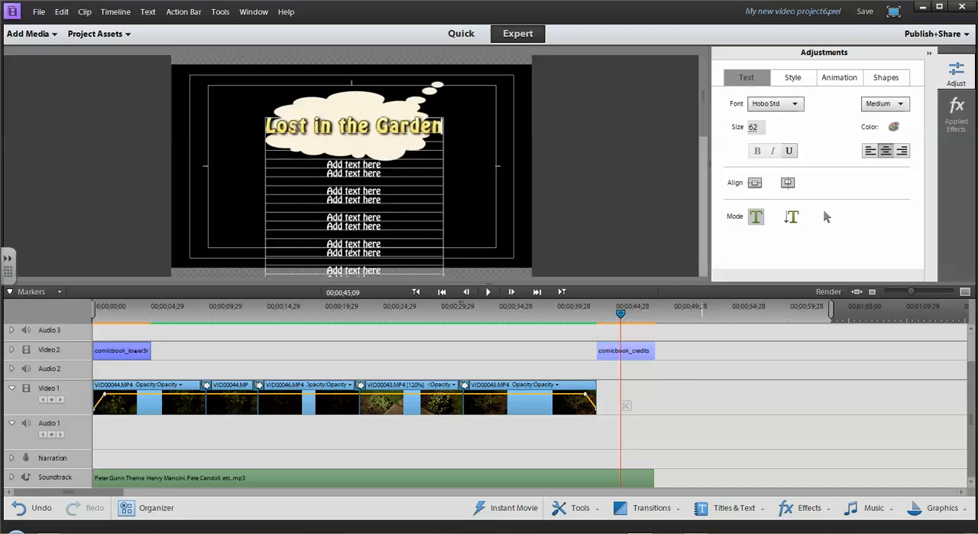
Delete the "Add text here" placeholder lines beneath the heading in the credits title.
left_click_drag(382, 173, 319, 165)
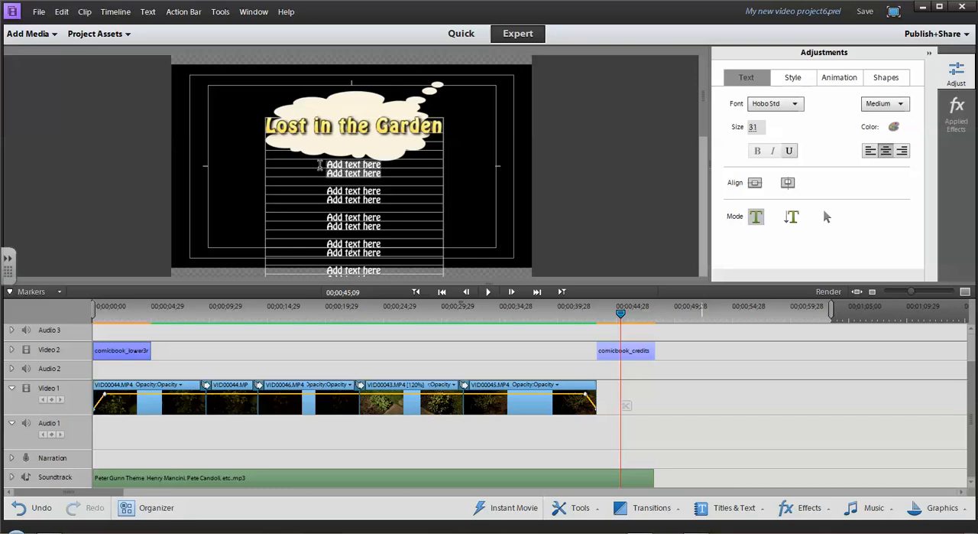
key("BackSpace")
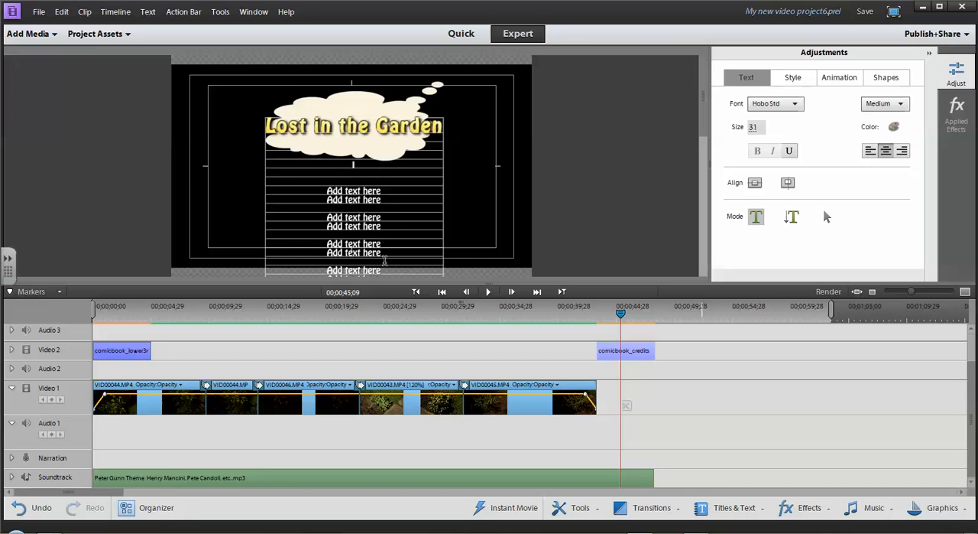
left_click_drag(384, 269, 328, 185)
key("BackSpace")
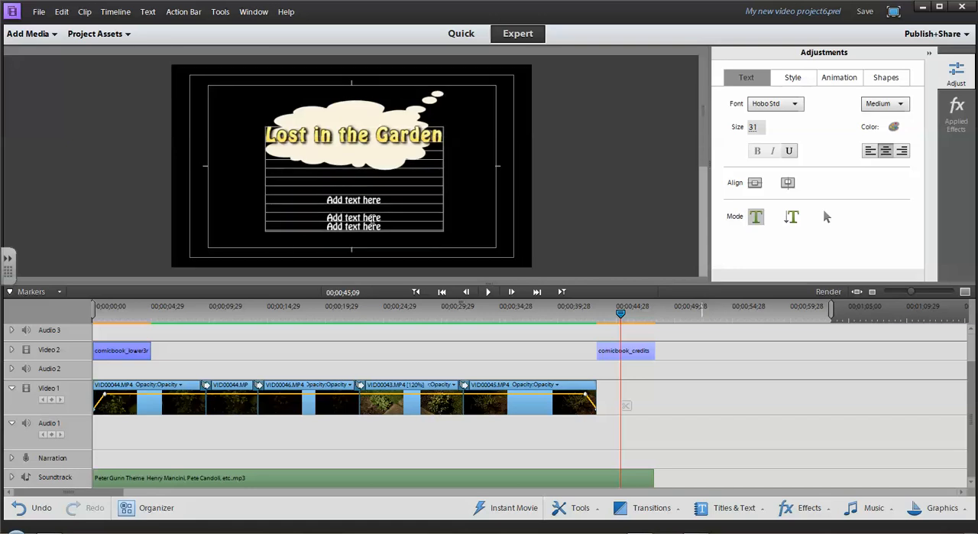
left_click_drag(383, 227, 324, 197)
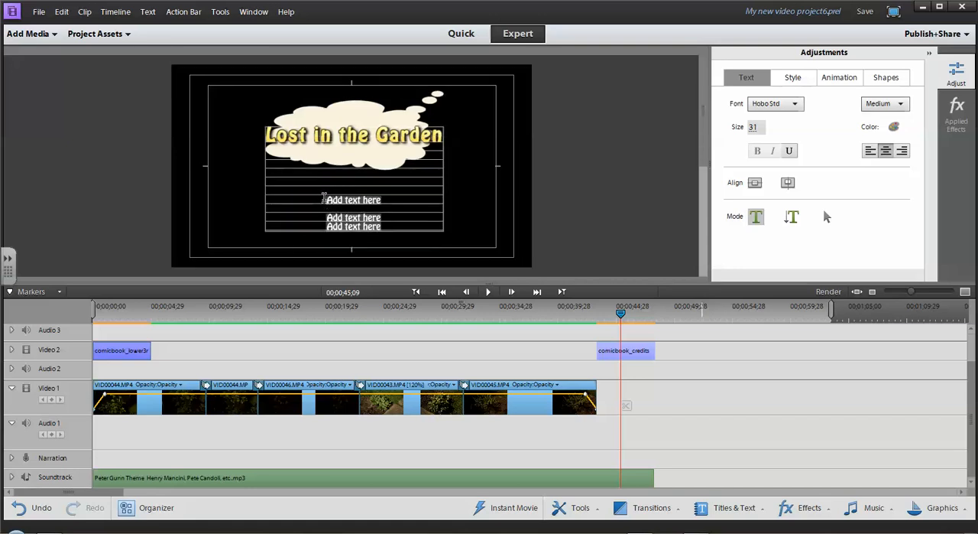
key("BackSpace")
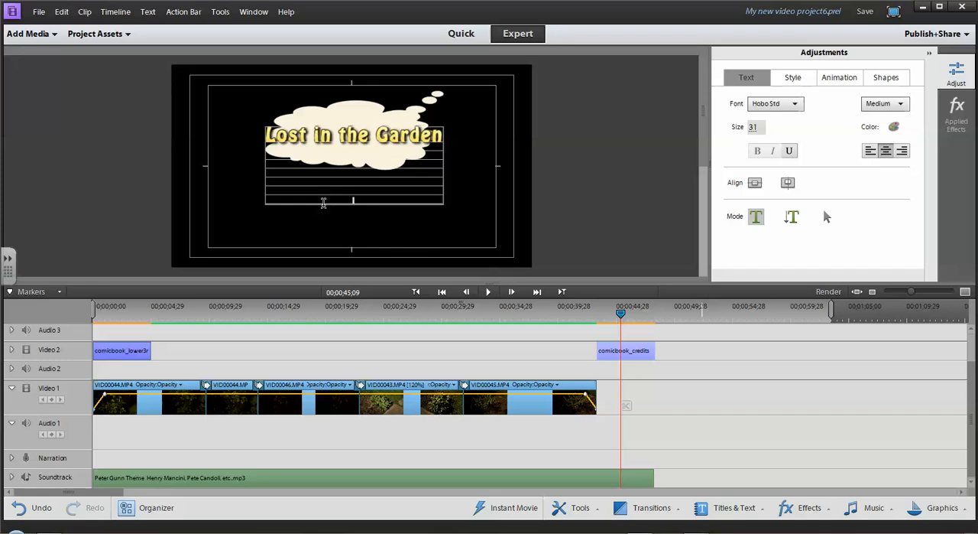
Add a credit line reading "Director - " followed by the director's full name, with an empty line after it.
type("Director - ")
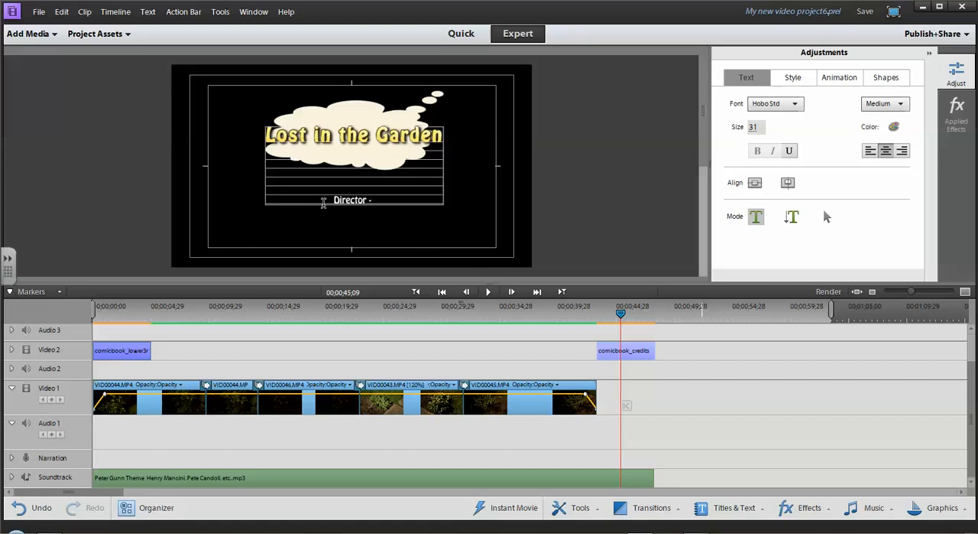
type("Clint Westwood")
key("Return")
key("Return")
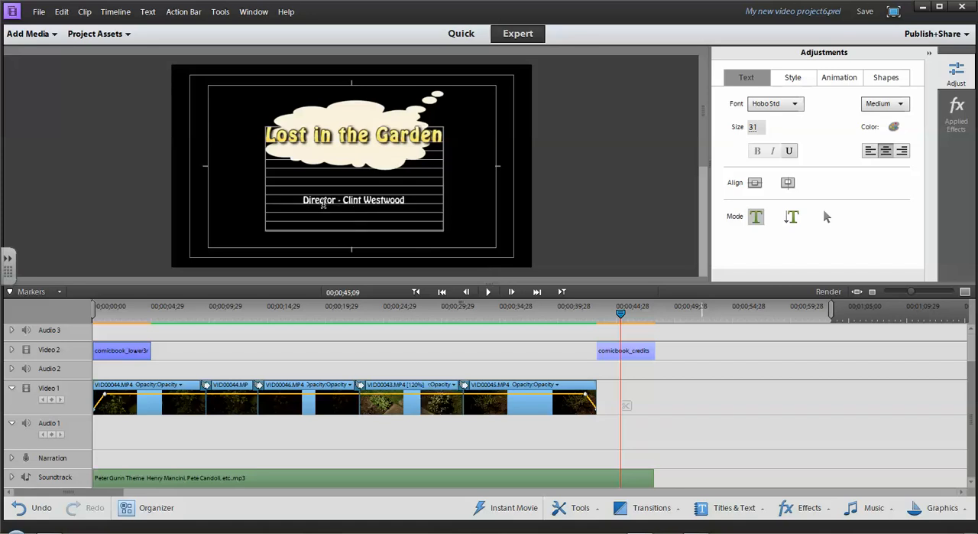
Add a credit line reading "Producer - " followed by the producer's name, and end the line.
type("Produ")
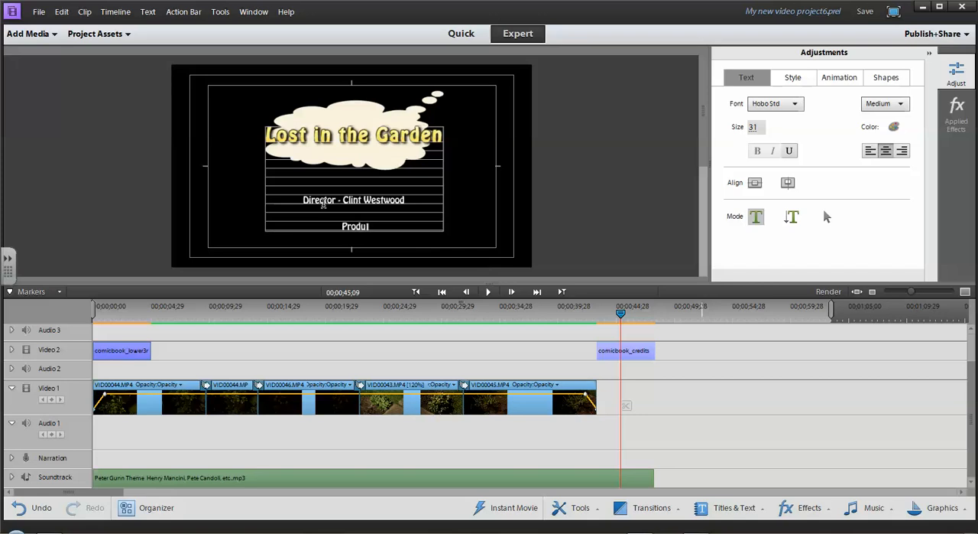
type("cer - KK AIbrams")
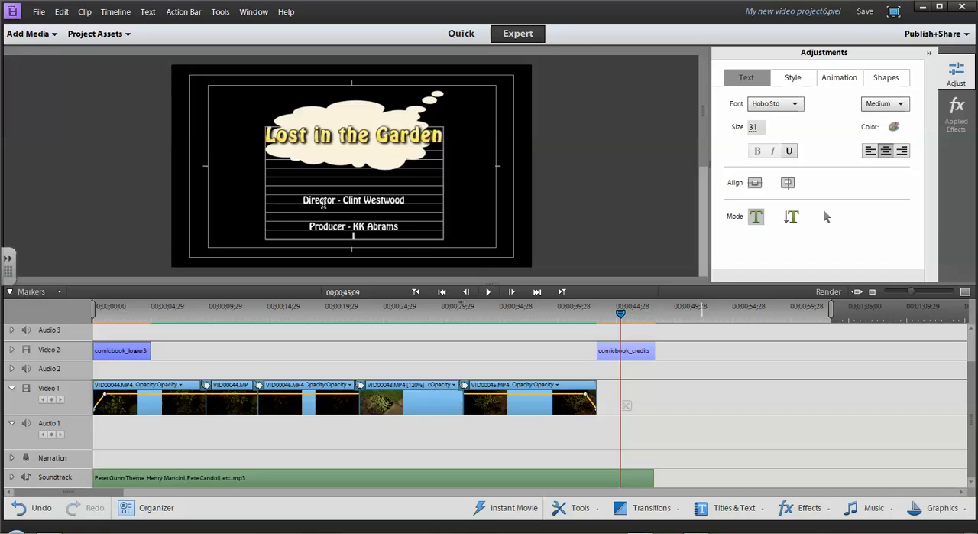
key("Return")
Add a "Starring" line below the producer credit and list the first actor's full name beneath it.
type("Starring")
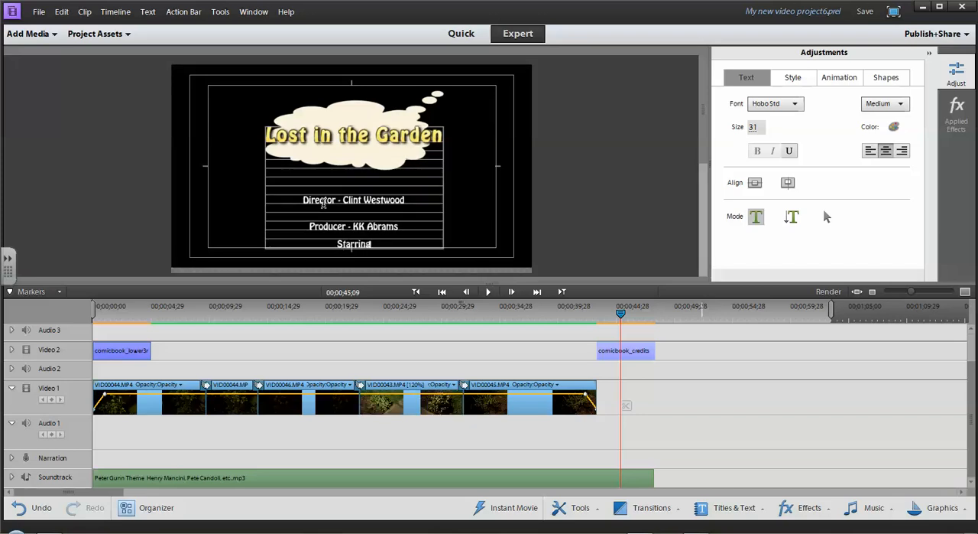
key("Return")
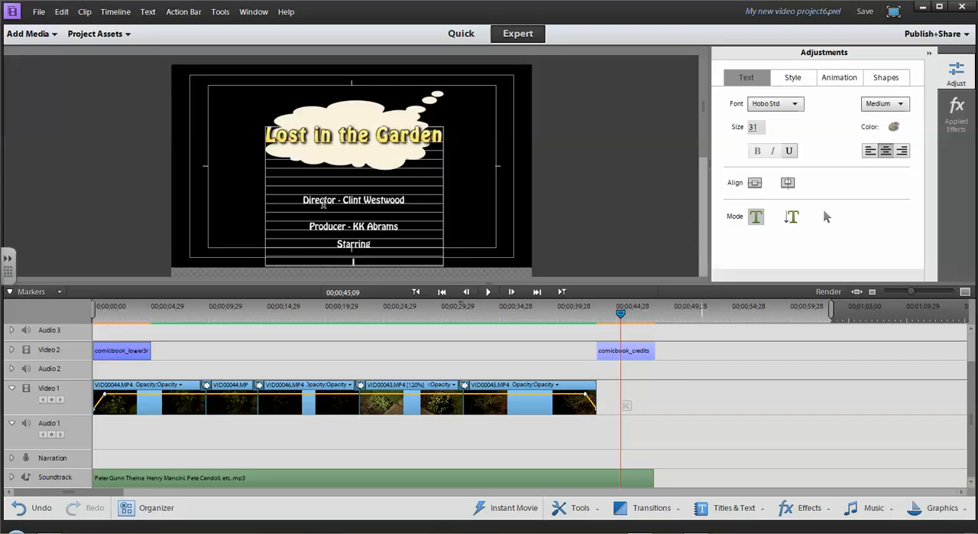
type("Charl")
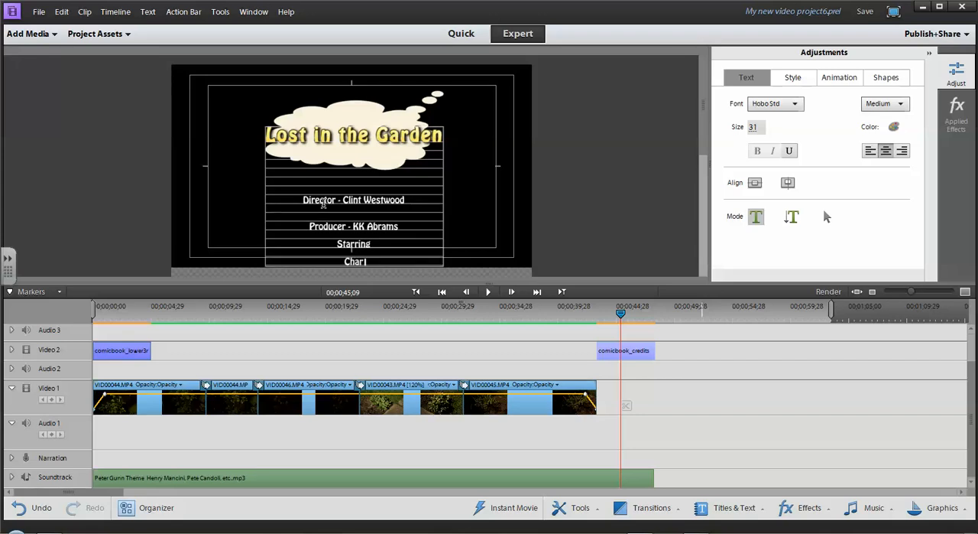
type("ie Keaton")
key("Return")
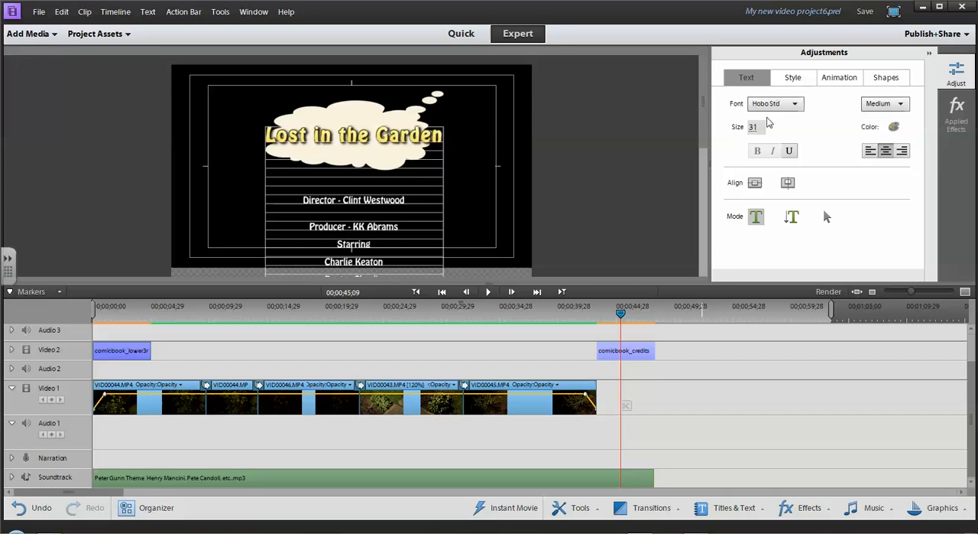
Move the whole credits text block slightly lower over the thought bubble and center it horizontally in the frame.
left_click(828, 217)
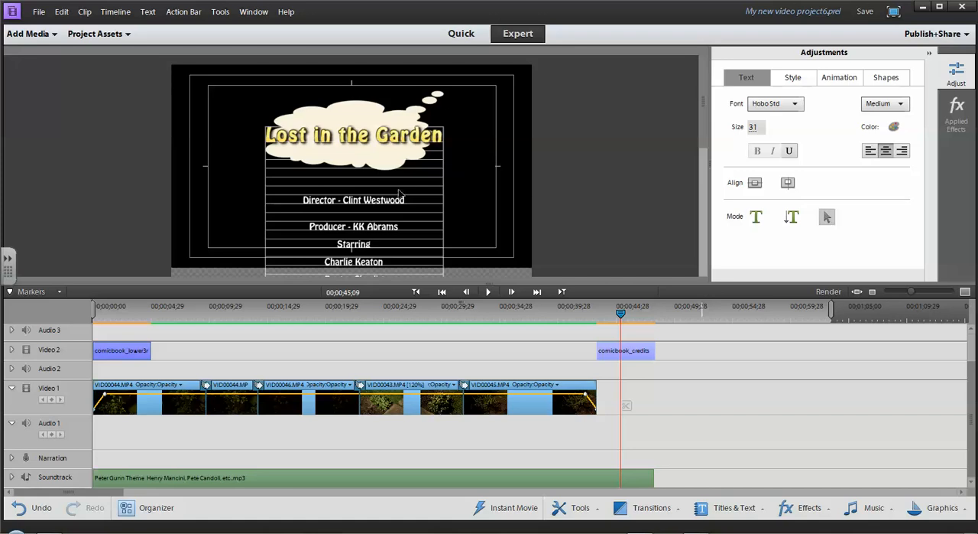
left_click_drag(390, 201, 425, 209)
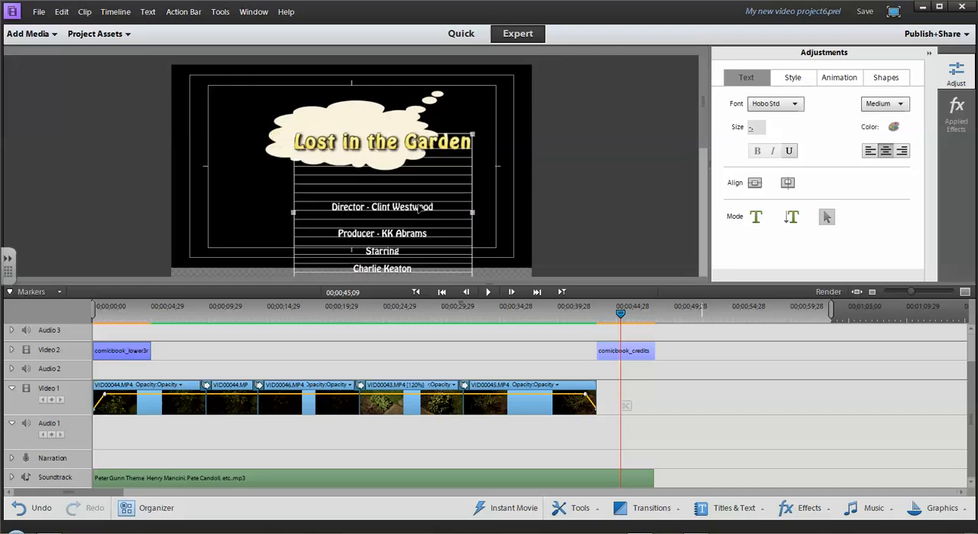
left_click(754, 184)
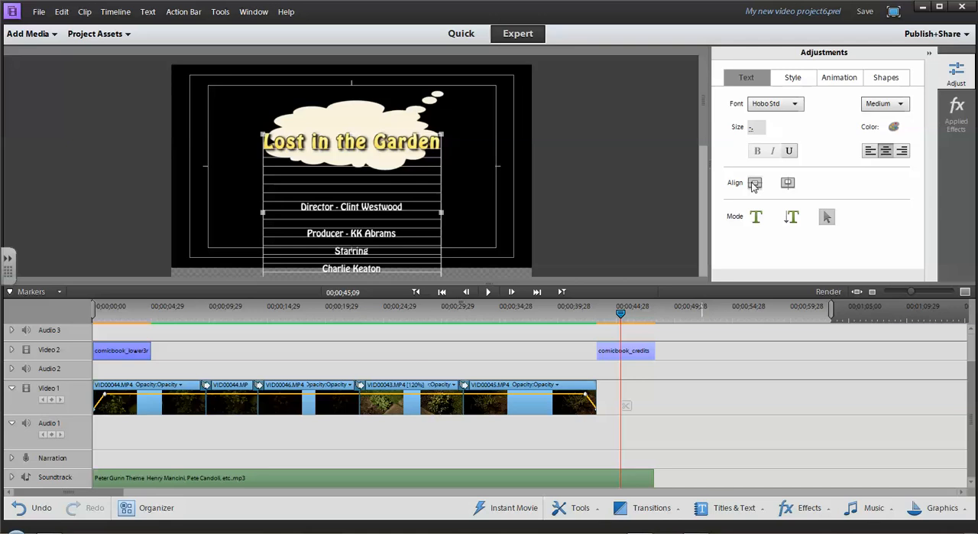
double_click(303, 206)
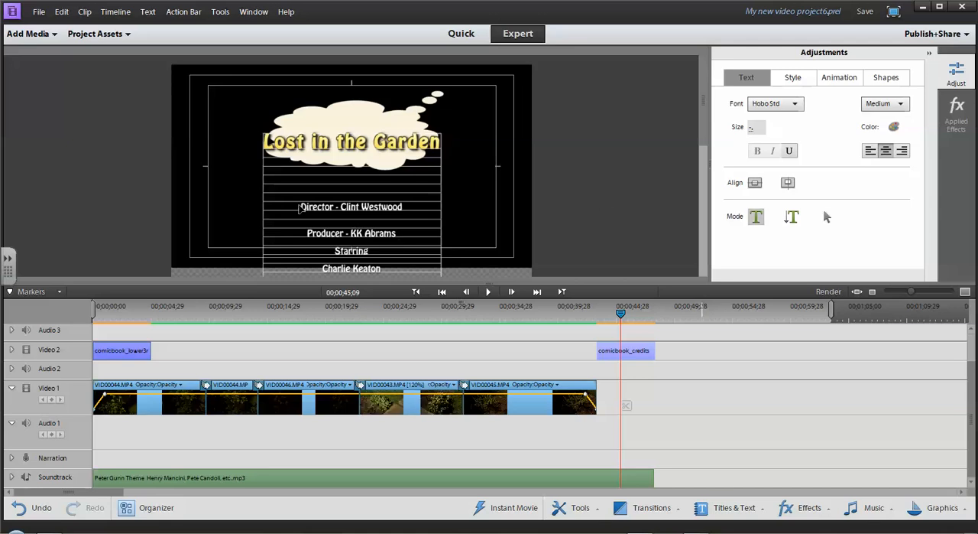
left_click_drag(301, 204, 338, 214)
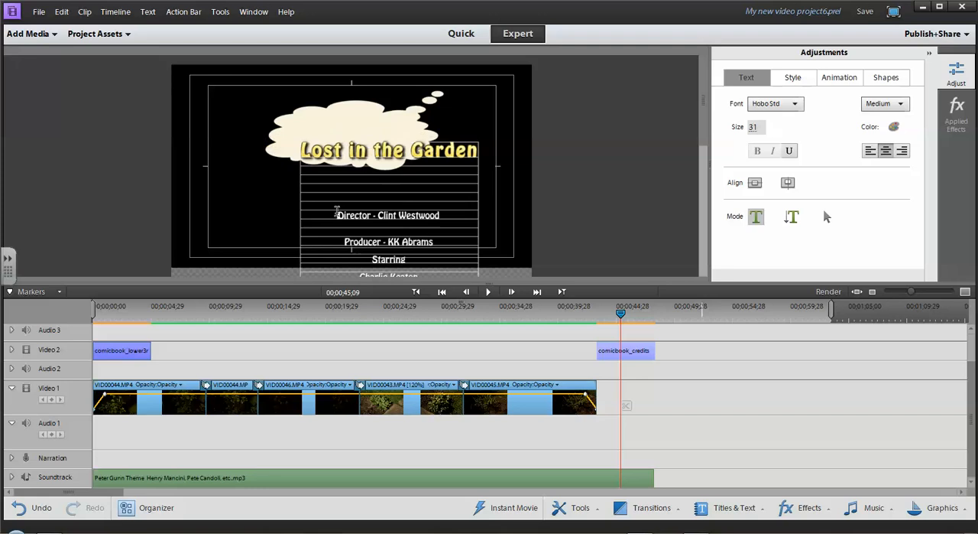
left_click(754, 183)
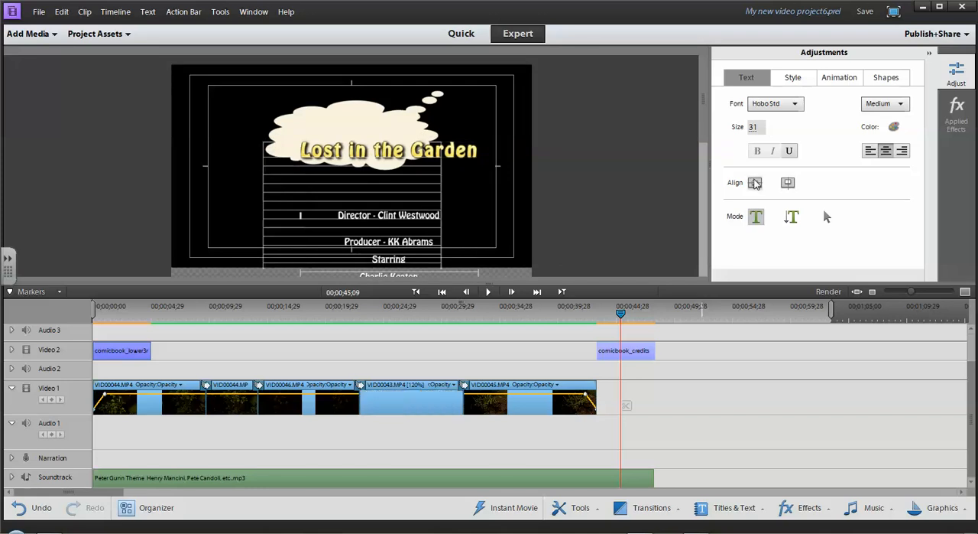
Color the Director and Producer credit lines solid blue, RGB 35, 45, 194.
double_click(345, 217)
left_click(299, 215)
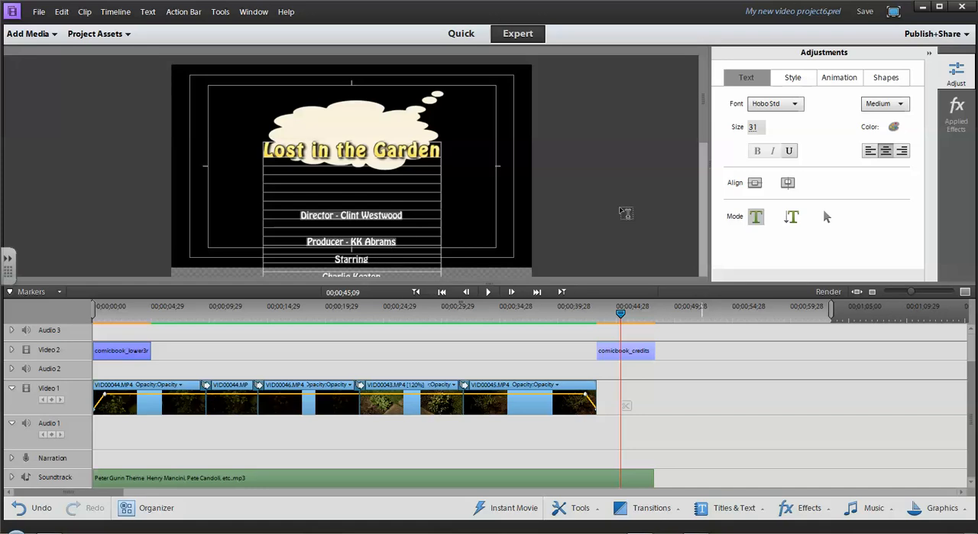
left_click(895, 127)
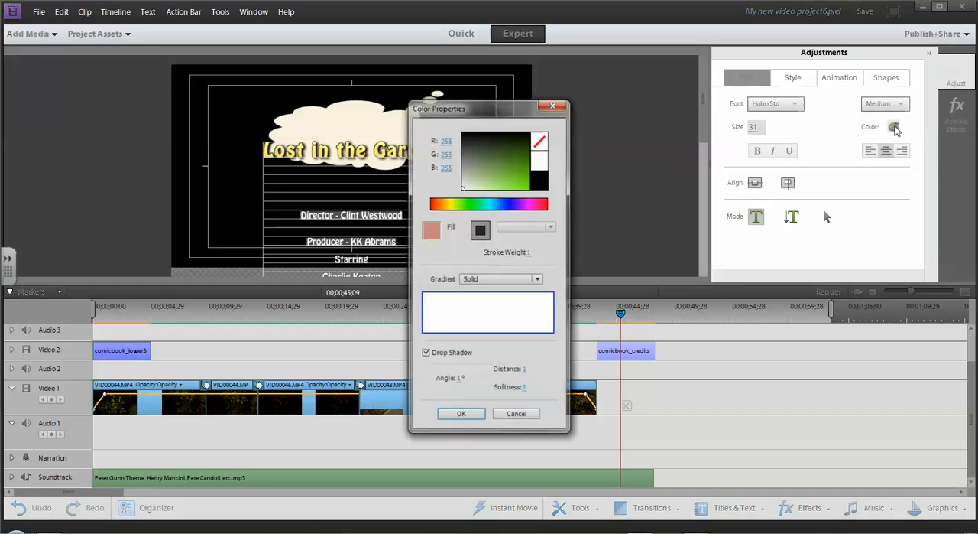
left_click(507, 203)
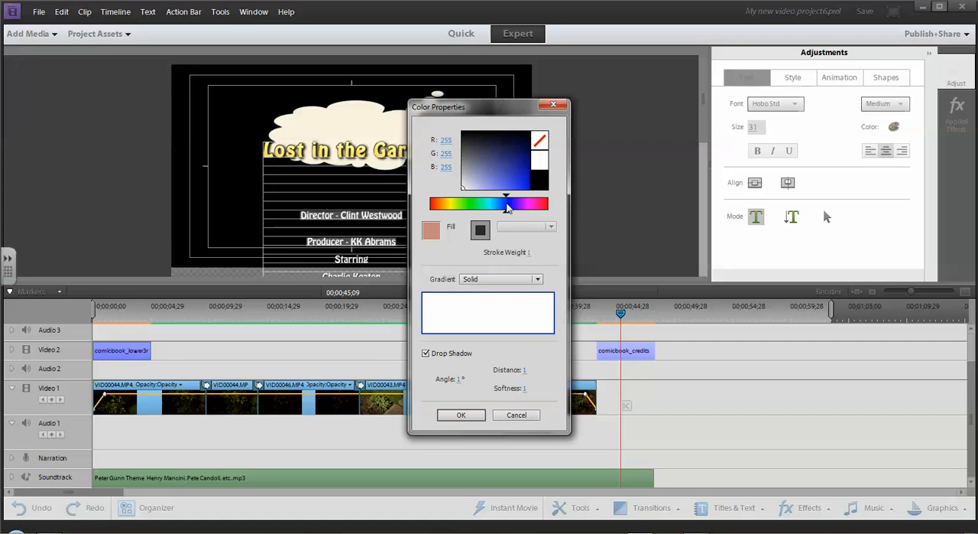
left_click(517, 178)
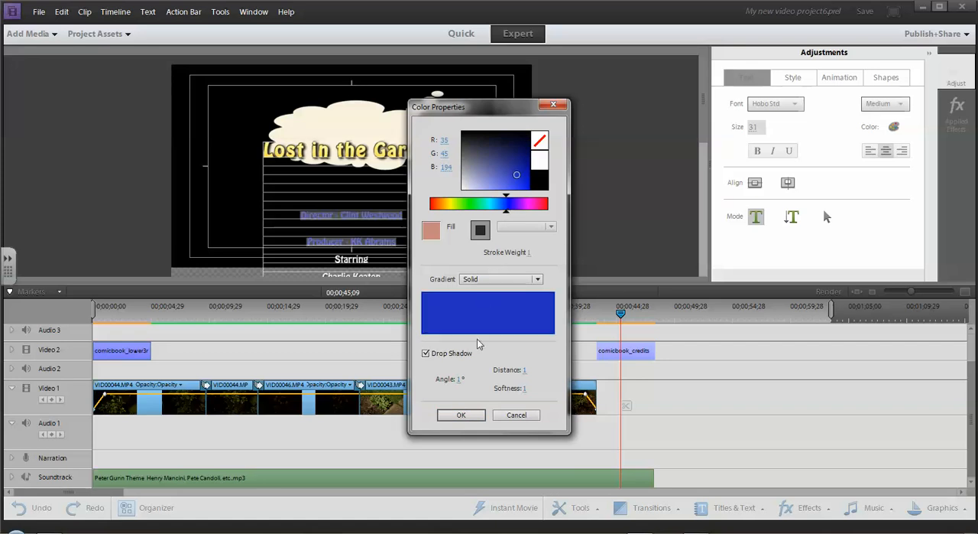
left_click(462, 414)
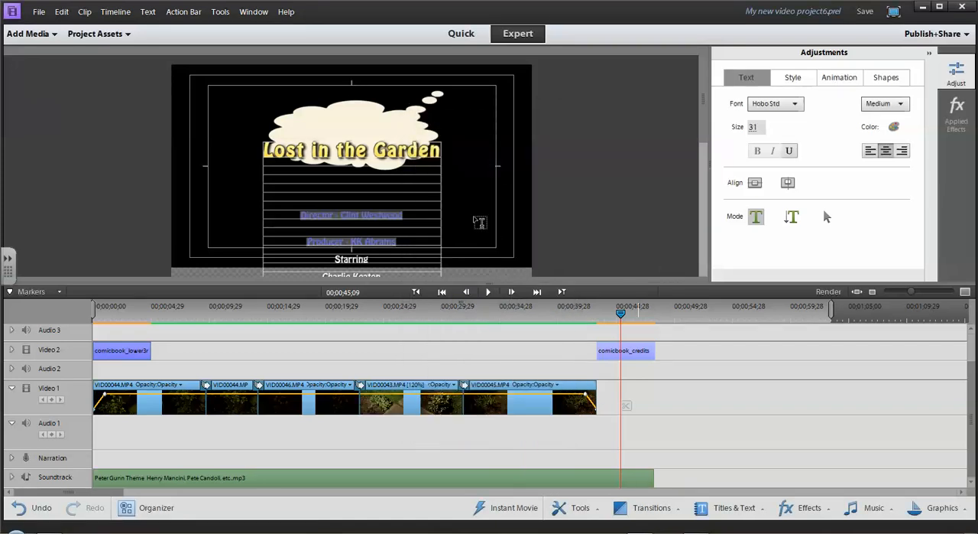
Render the timeline previews and play the video from shortly before the credits.
left_click(826, 291)
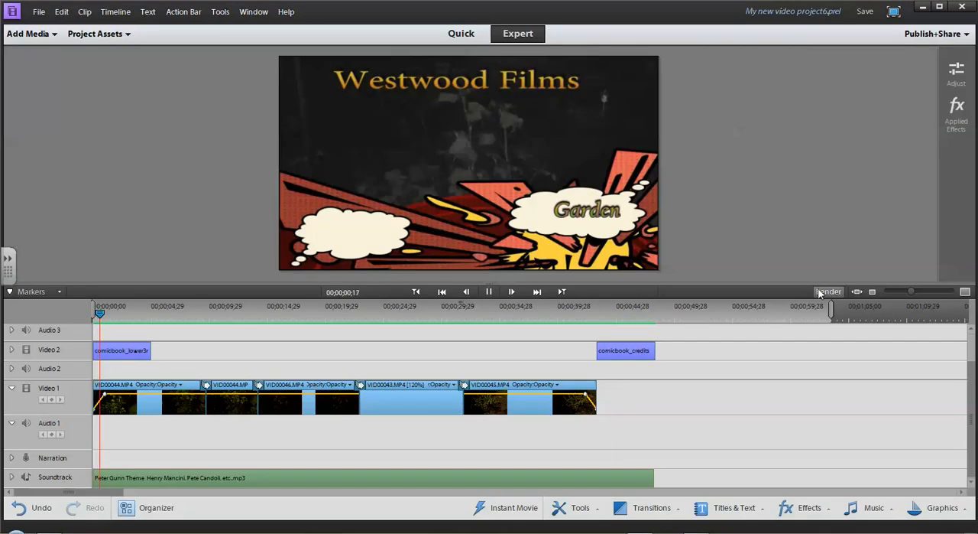
left_click(584, 313)
key("space")
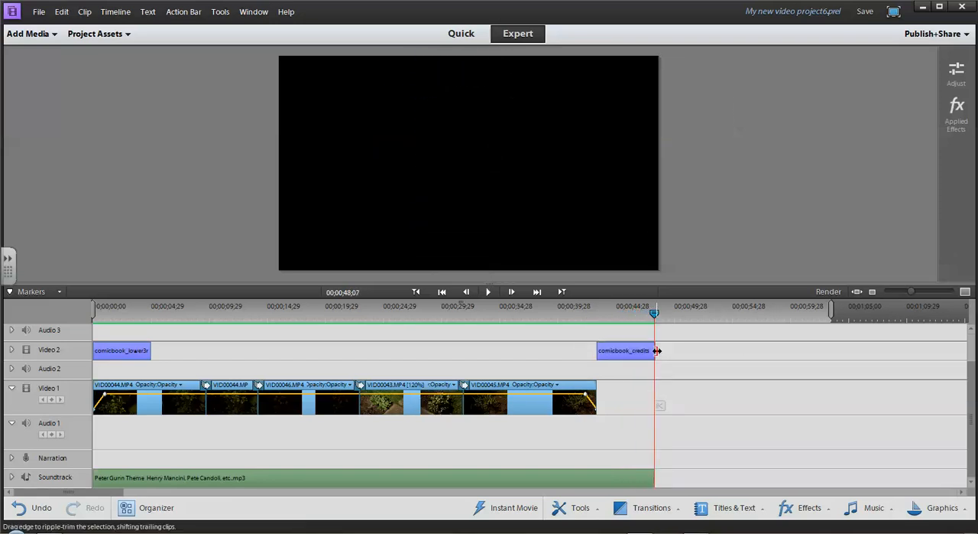
Extend the comicbook_credits clip to about 00;01;03;14 and move the playhead to 00;00;44;03.
left_click_drag(655, 353, 830, 349)
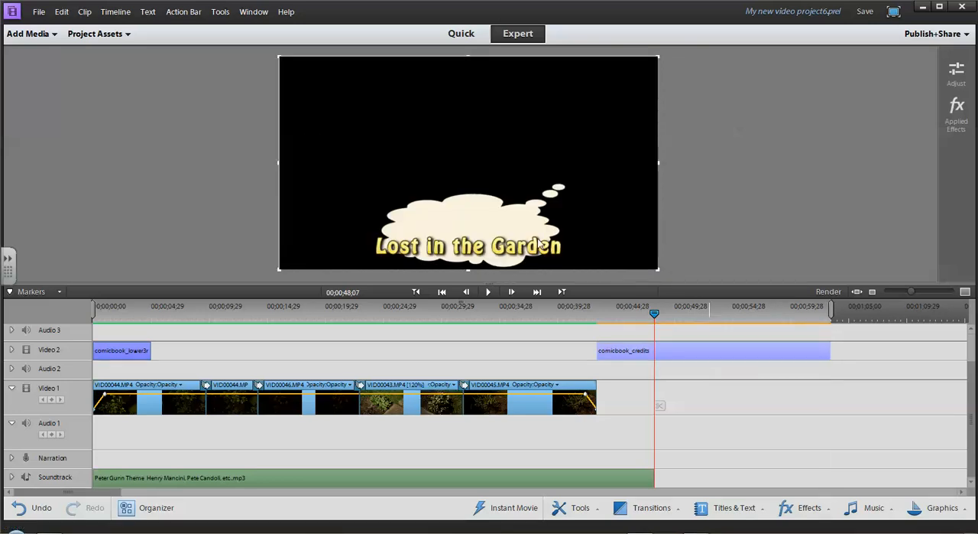
left_click(607, 309)
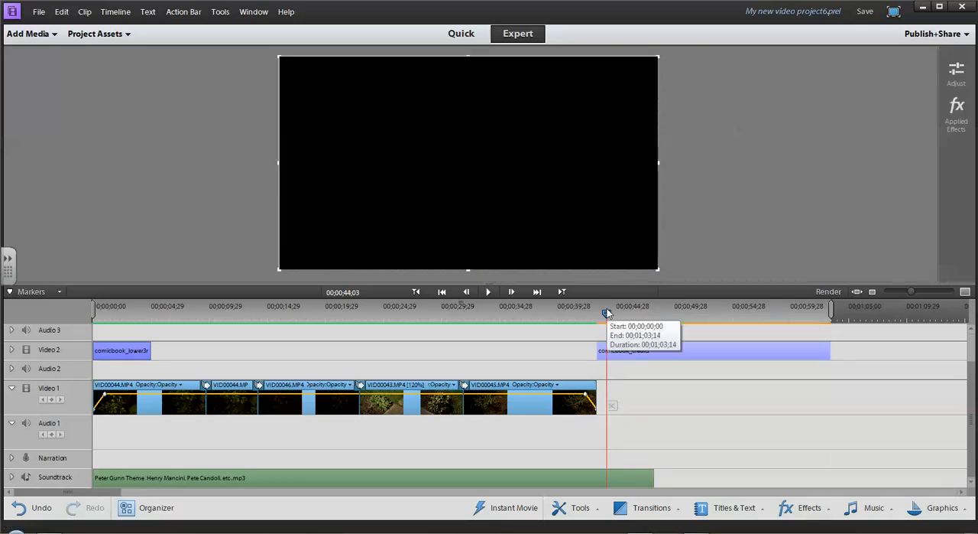
left_click(652, 384)
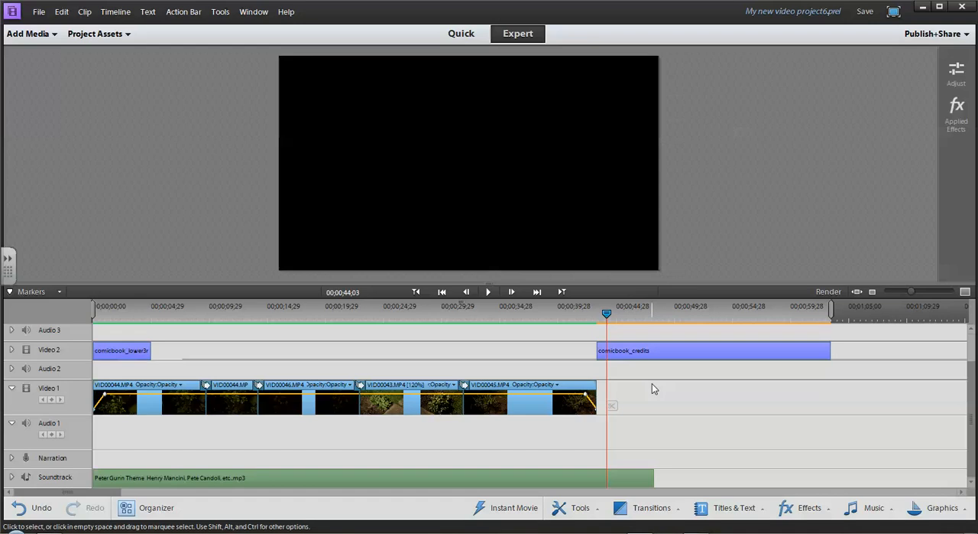
Insert two blank lines between the Producer and Starring lines in the comicbook_credits title.
double_click(652, 352)
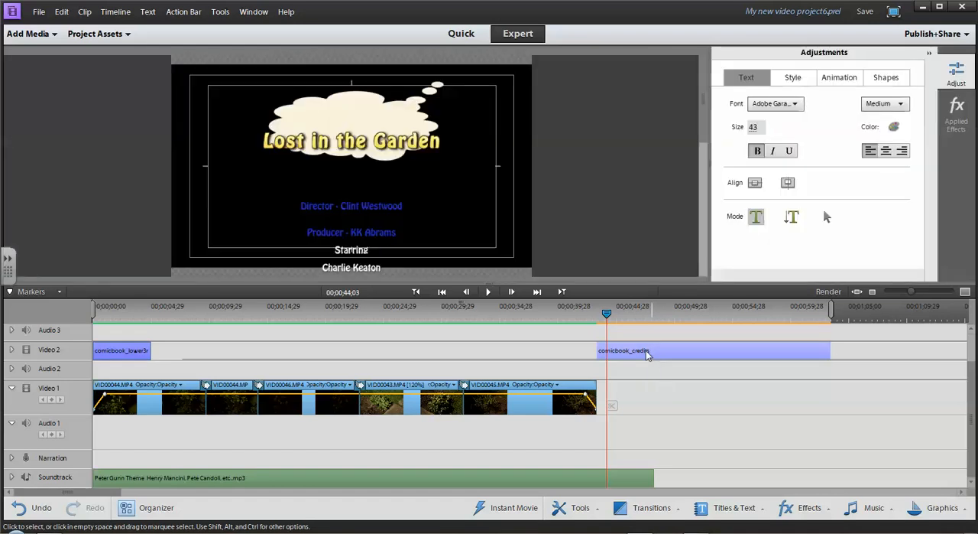
left_click(372, 221)
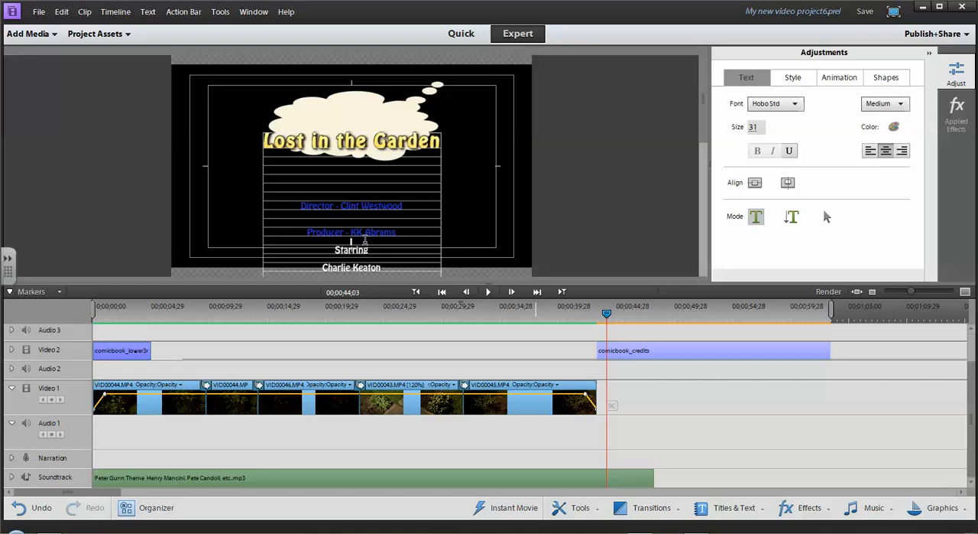
key("Return")
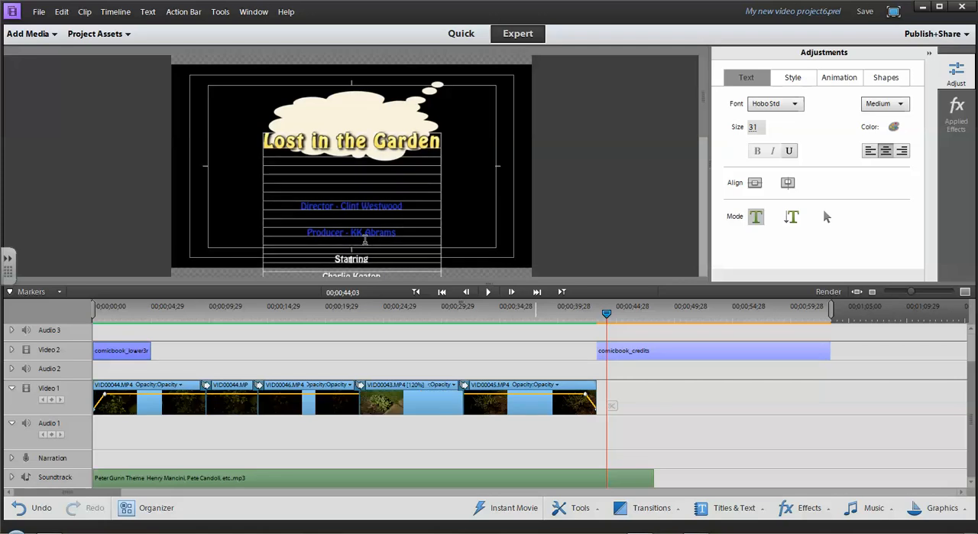
key("Return")
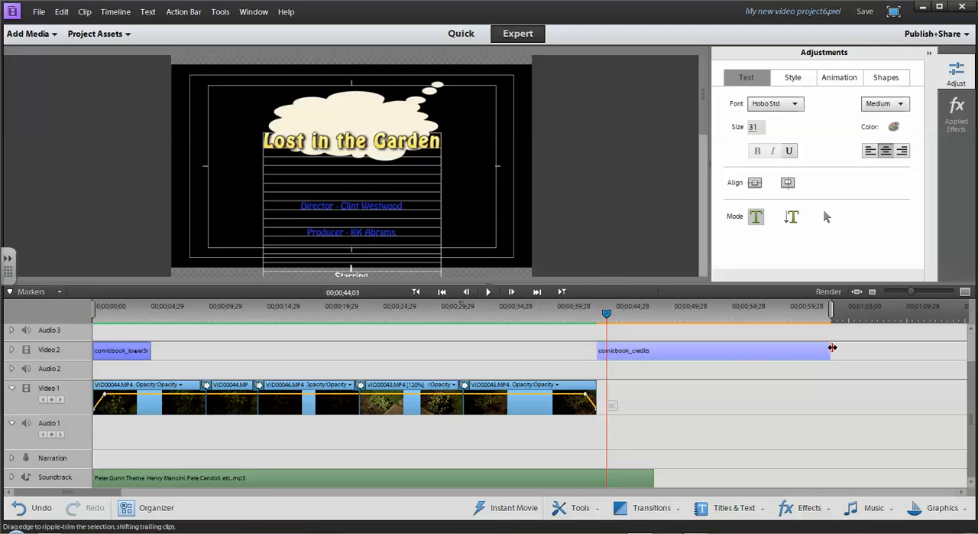
Extend the soundtrack clip to the end of the comicbook_credits clip and play the rendered end credits.
left_click_drag(654, 476, 829, 477)
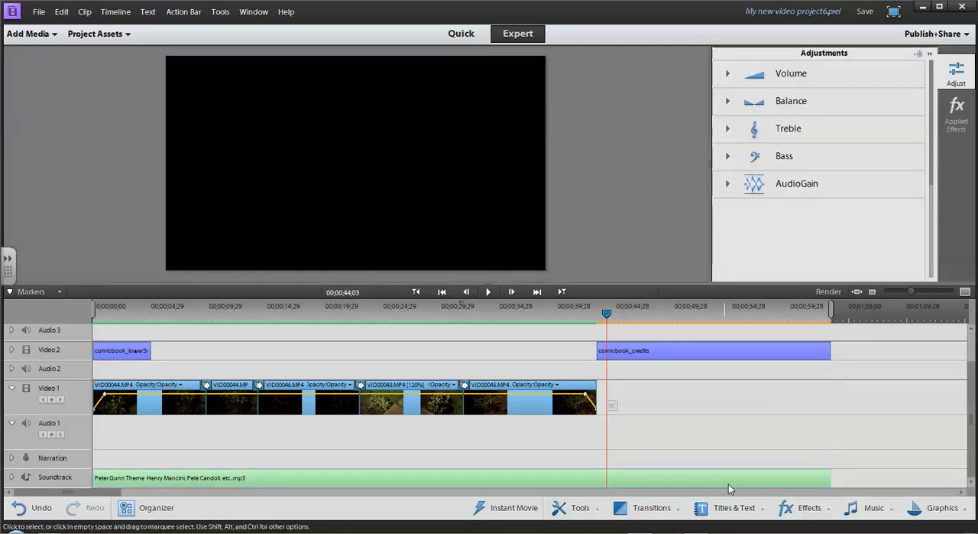
left_click(827, 292)
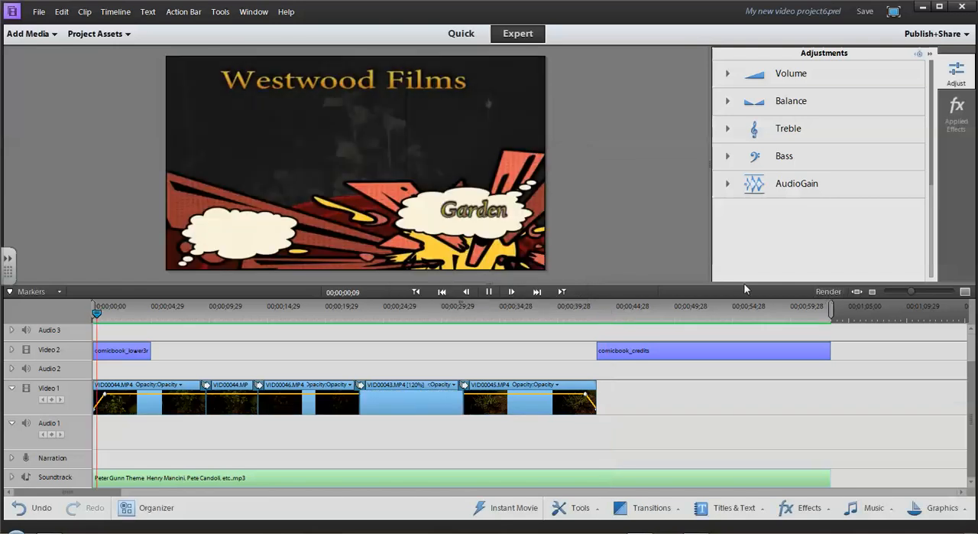
left_click(583, 308)
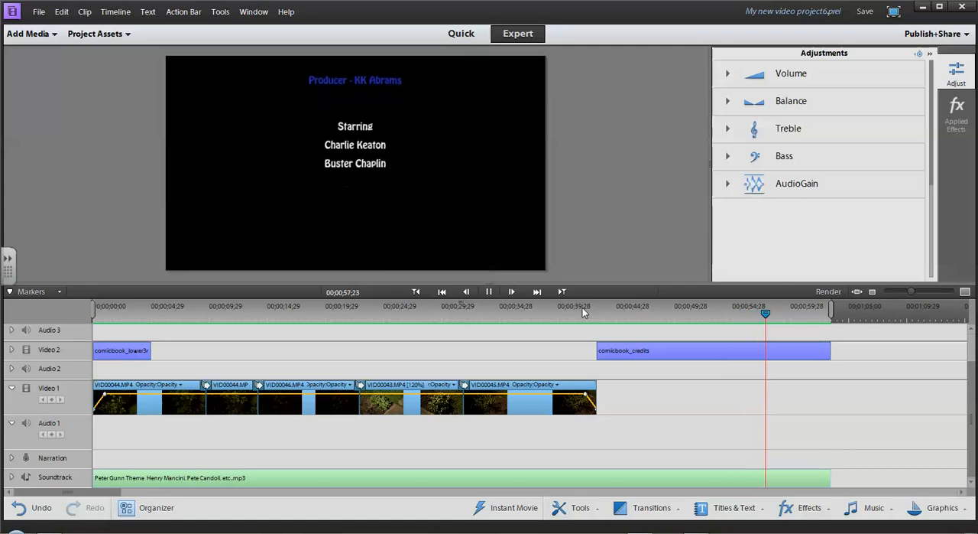
key("space")
Change the upper-left color of the credits text's Stroke 1 four-color gradient to light blue, RGB 165, 200, 242, and turn off the drop shadow.
double_click(718, 344)
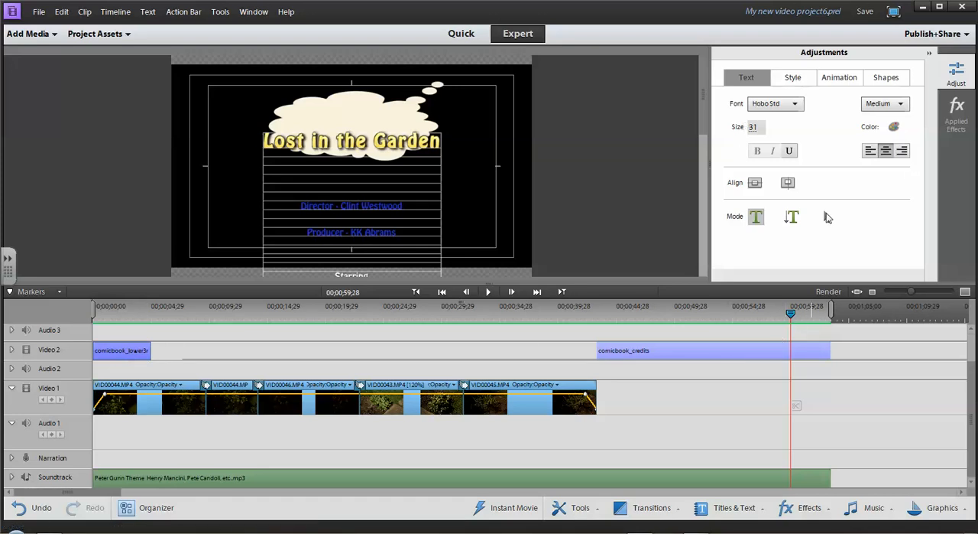
left_click(894, 128)
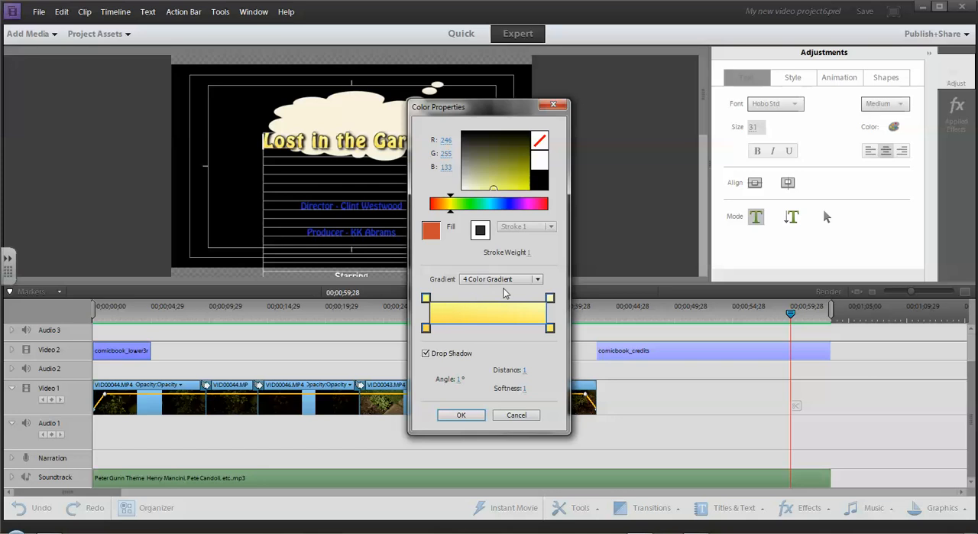
left_click(537, 280)
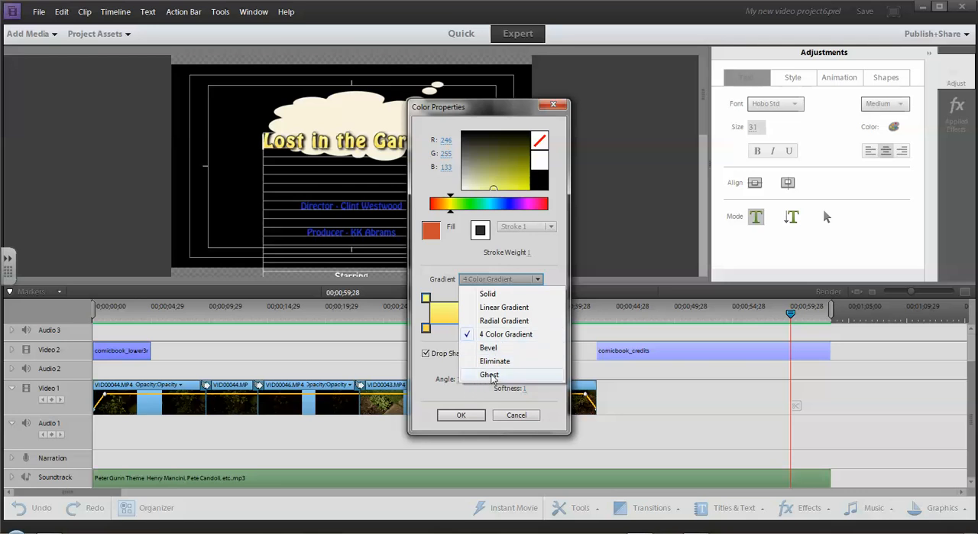
left_click(554, 264)
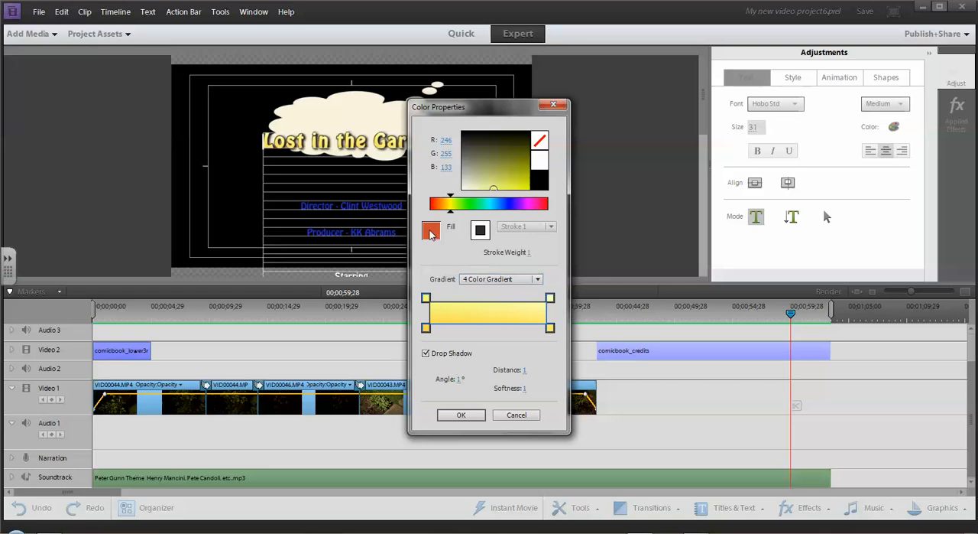
left_click(479, 231)
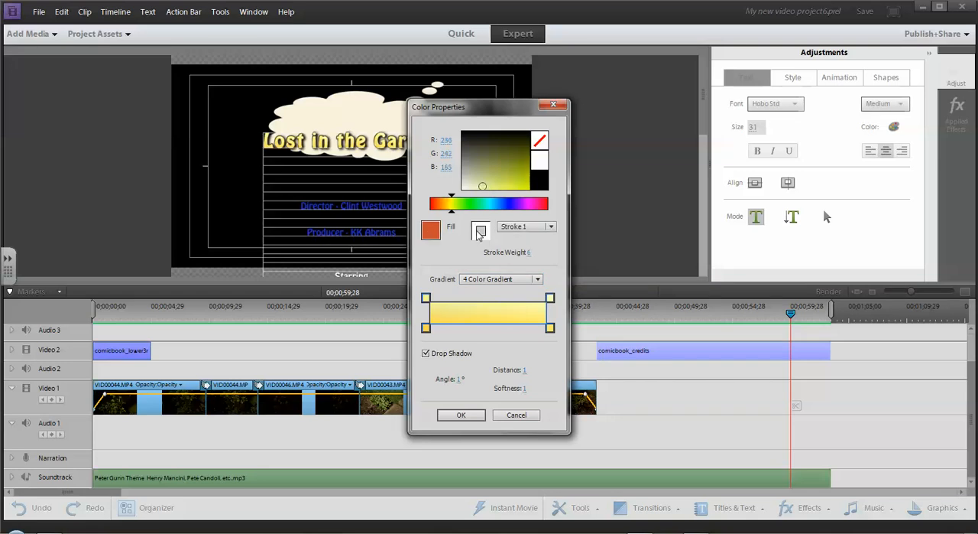
left_click(551, 226)
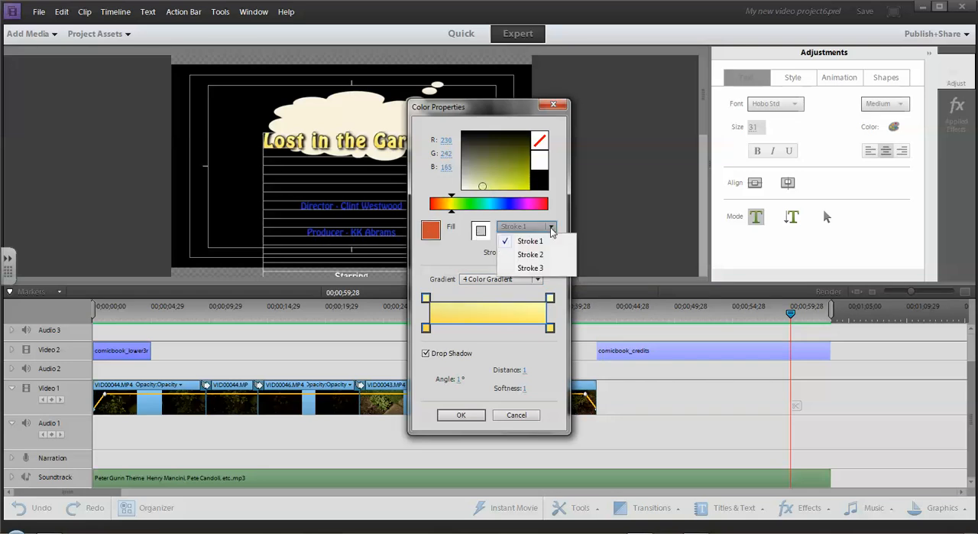
left_click(530, 241)
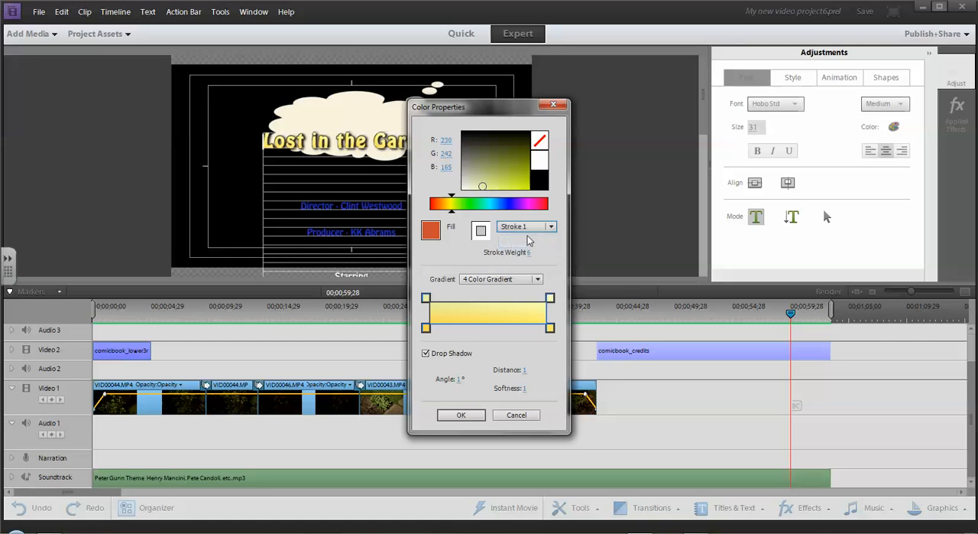
mouse_move(452, 213)
left_mouse_down()
mouse_move(504, 214)
mouse_move(441, 218)
mouse_move(502, 216)
left_mouse_up()
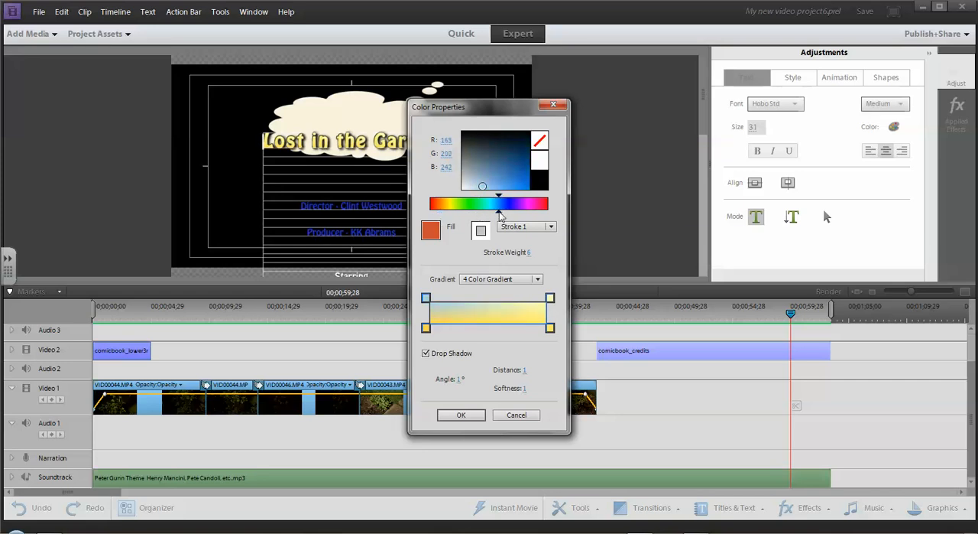
left_click(551, 300)
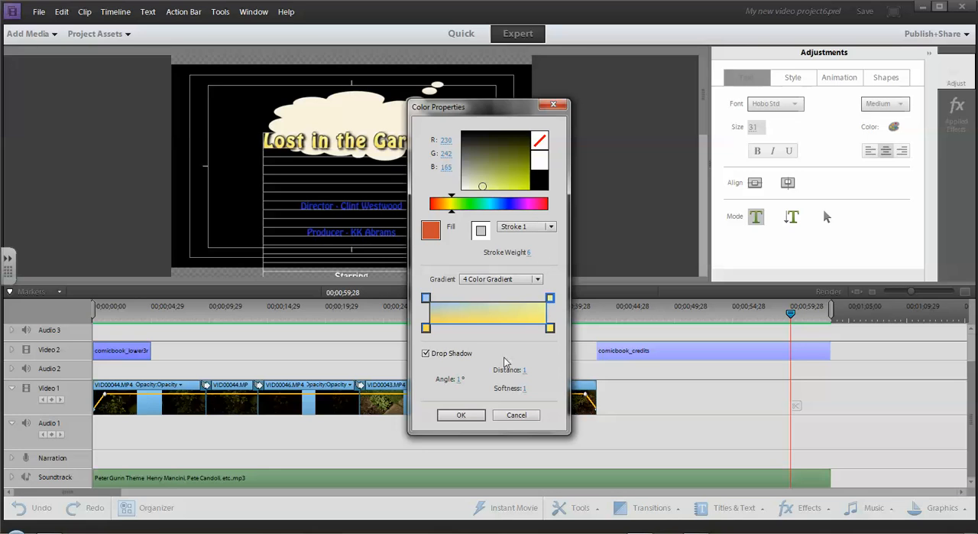
left_click(426, 354)
left_click(466, 417)
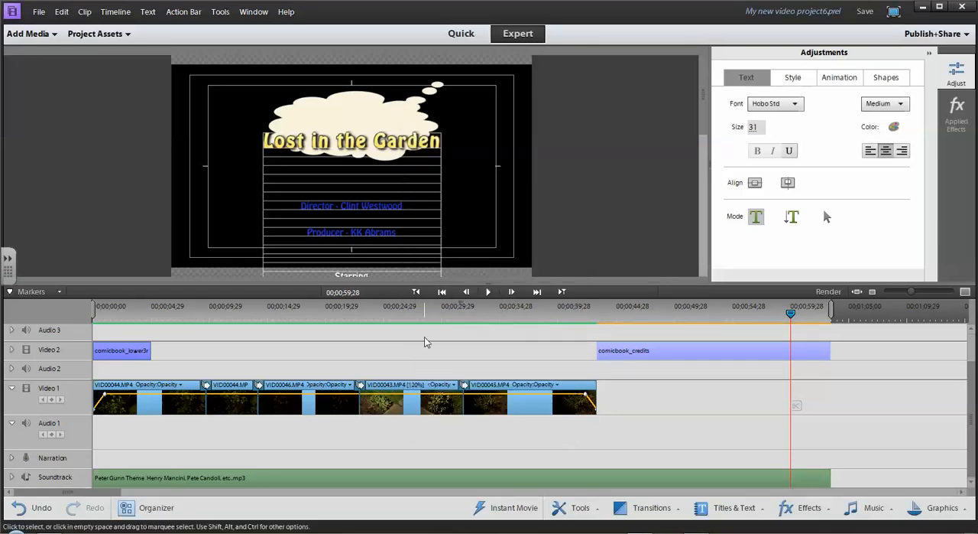